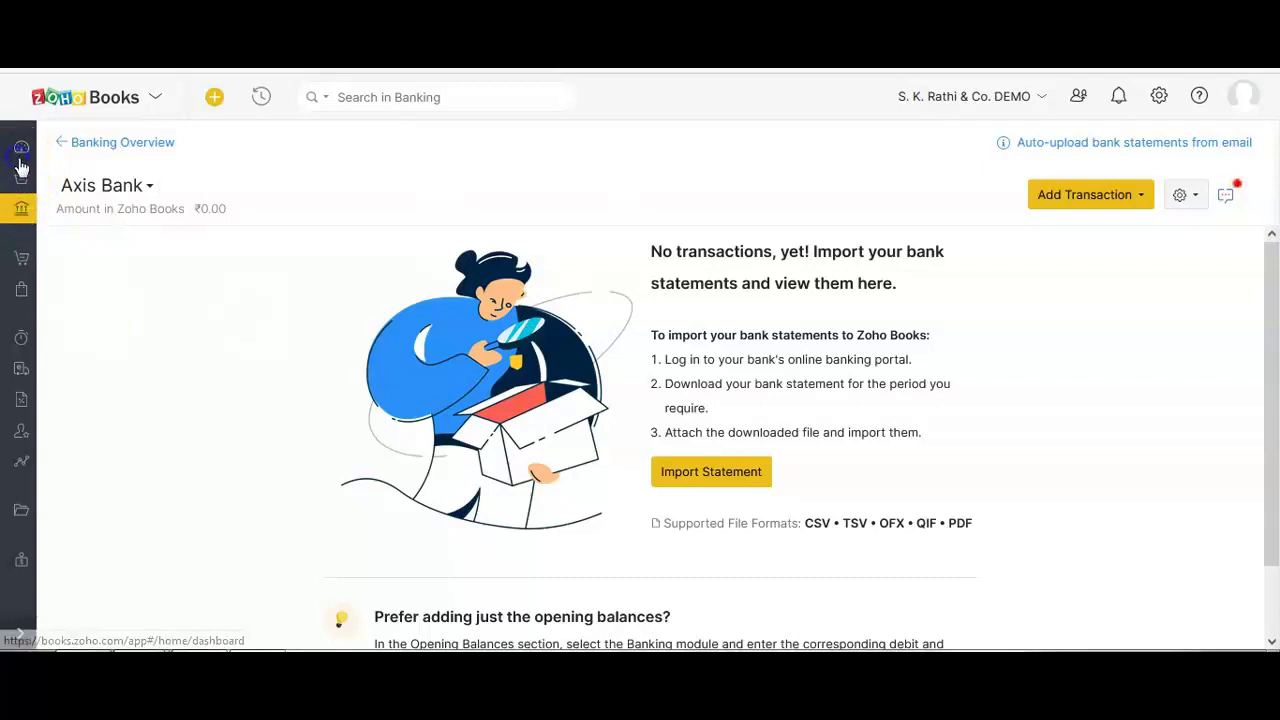
# Step: Open the Axis Bank account from the Banking overview
pyautogui.click(20, 632)
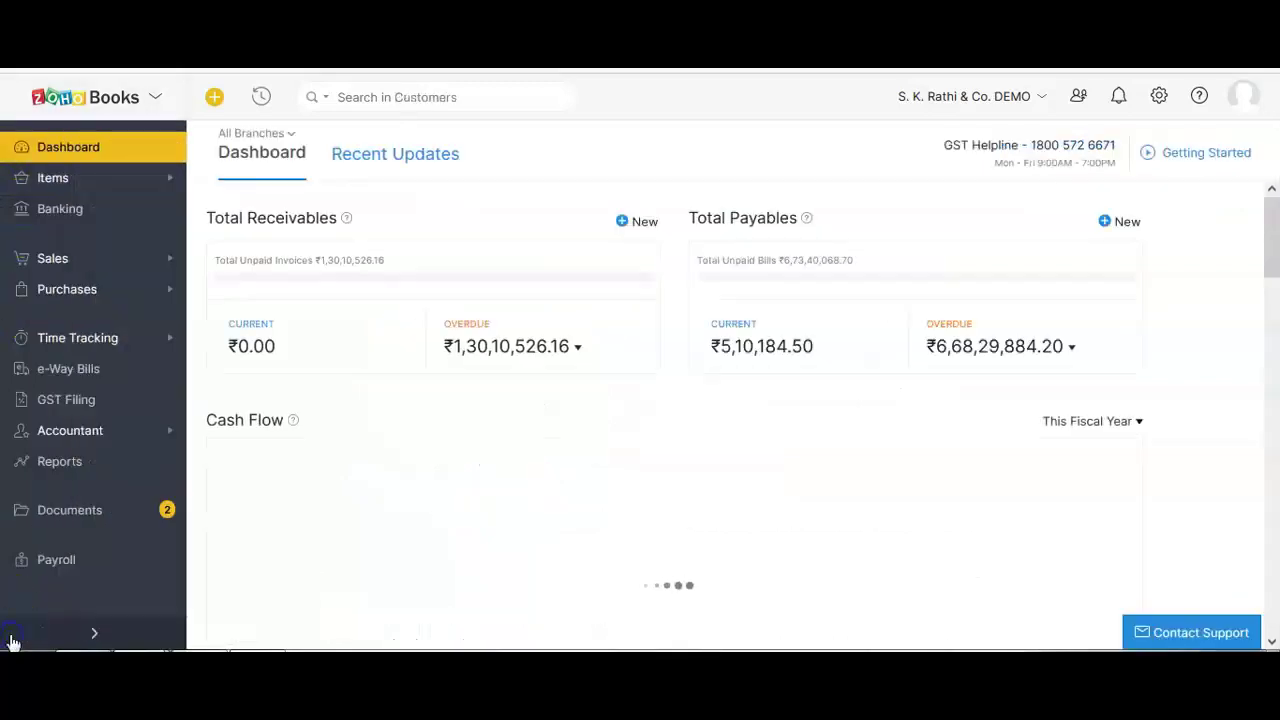
pyautogui.click(60, 208)
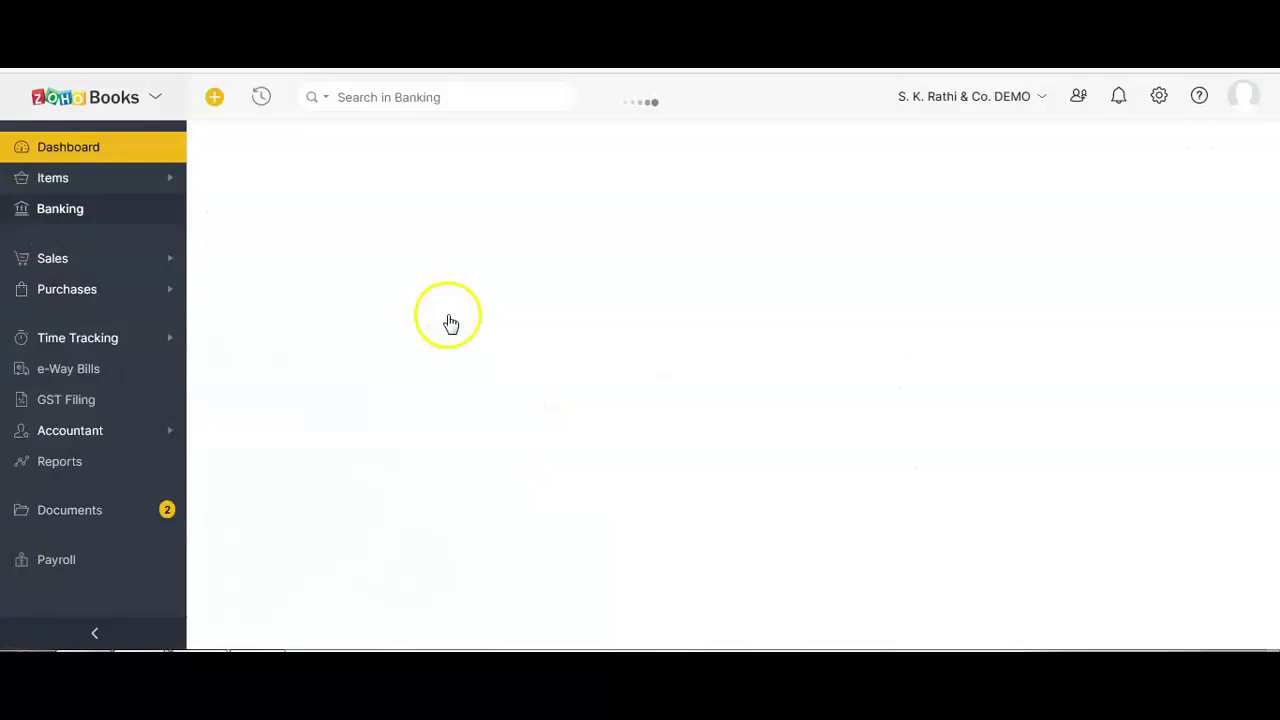
pyautogui.scroll(-3, 445, 318)
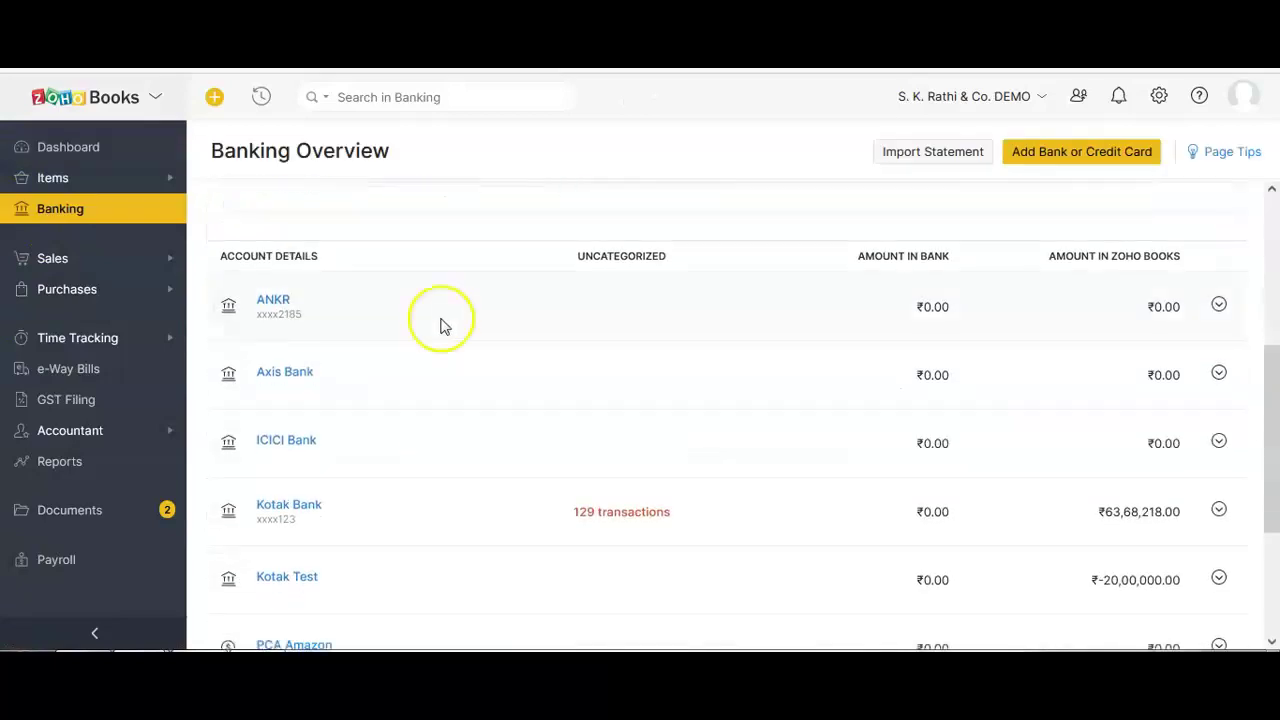
pyautogui.click(288, 373)
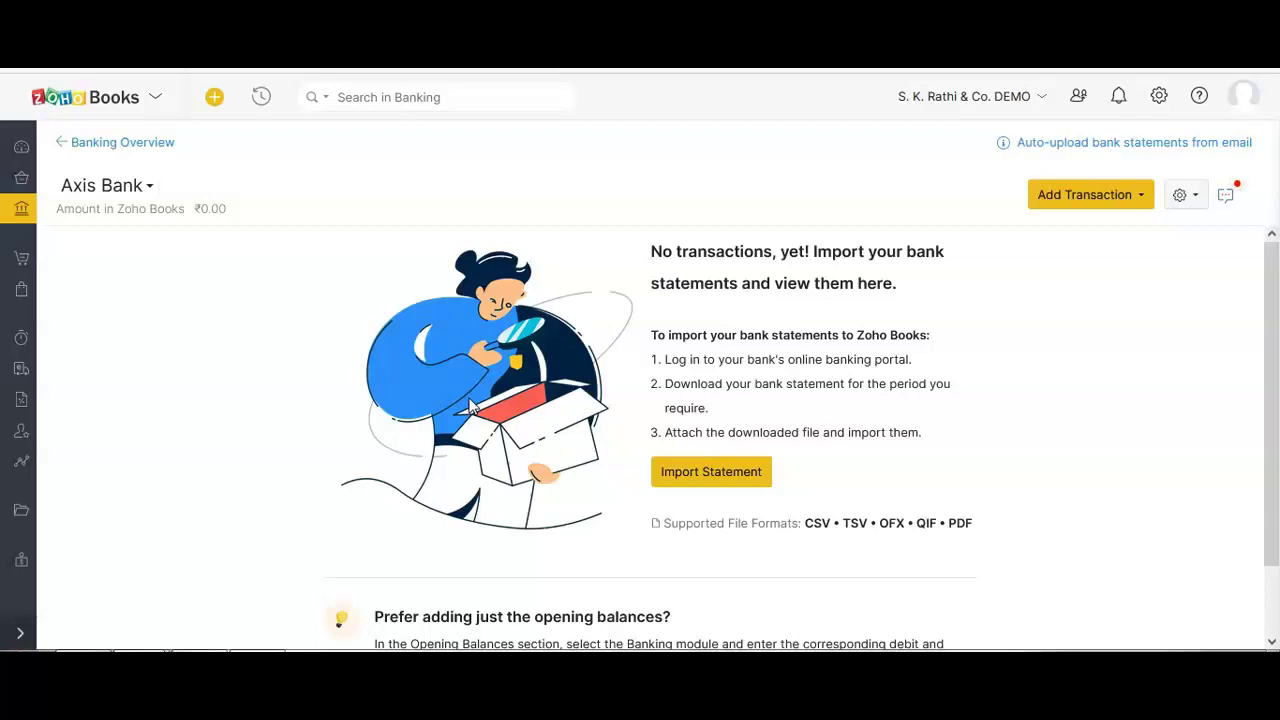
# Step: Start a statement import for Axis Bank and attach the PDF bank statement file
pyautogui.click(717, 478)
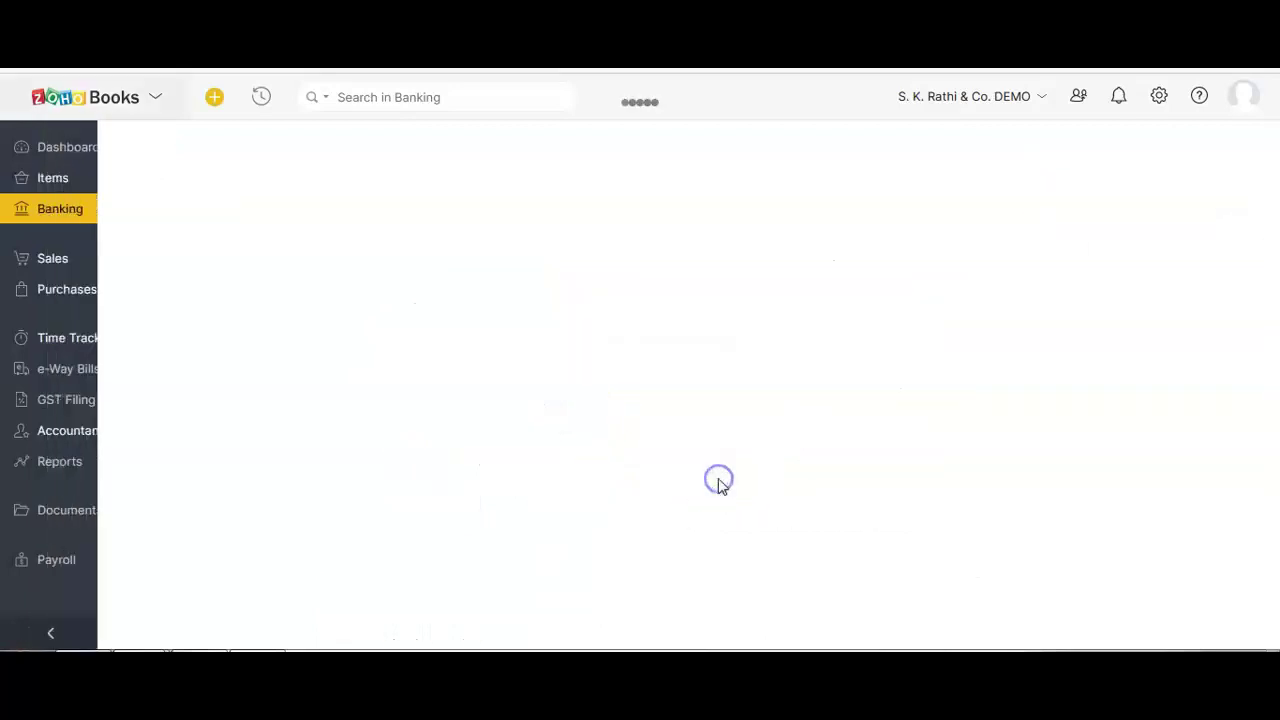
pyautogui.click(489, 356)
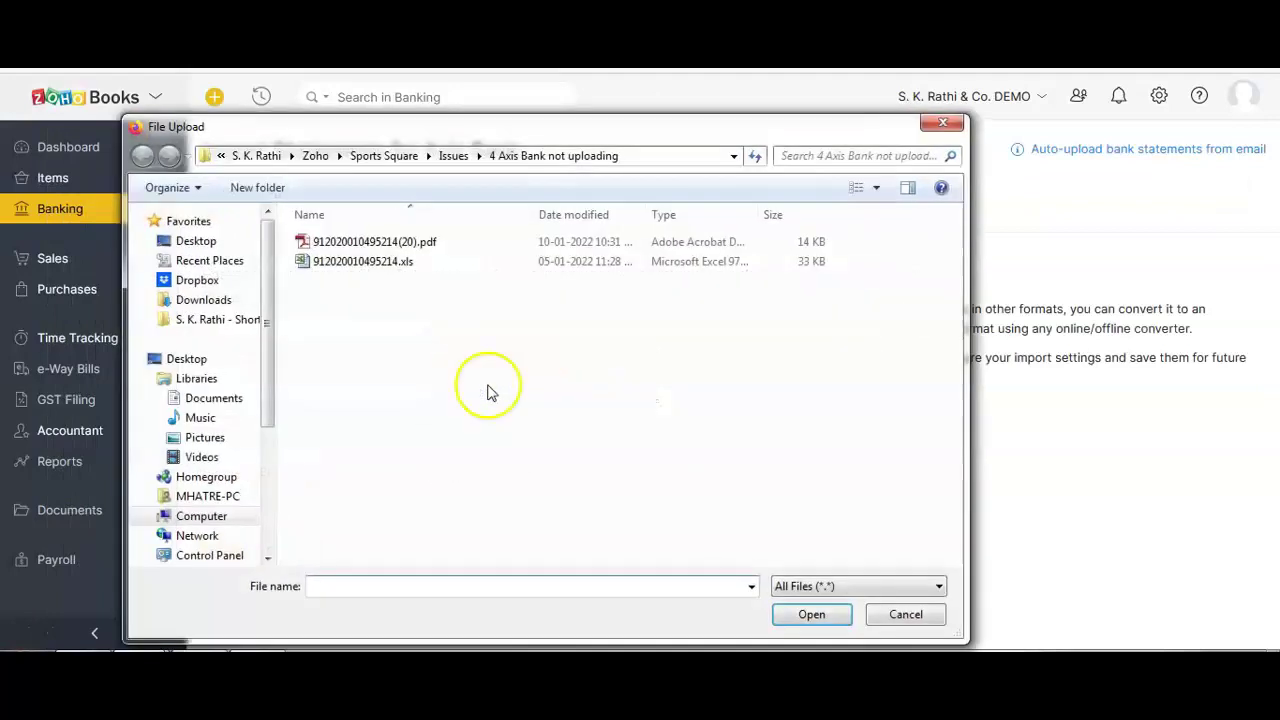
pyautogui.click(366, 241)
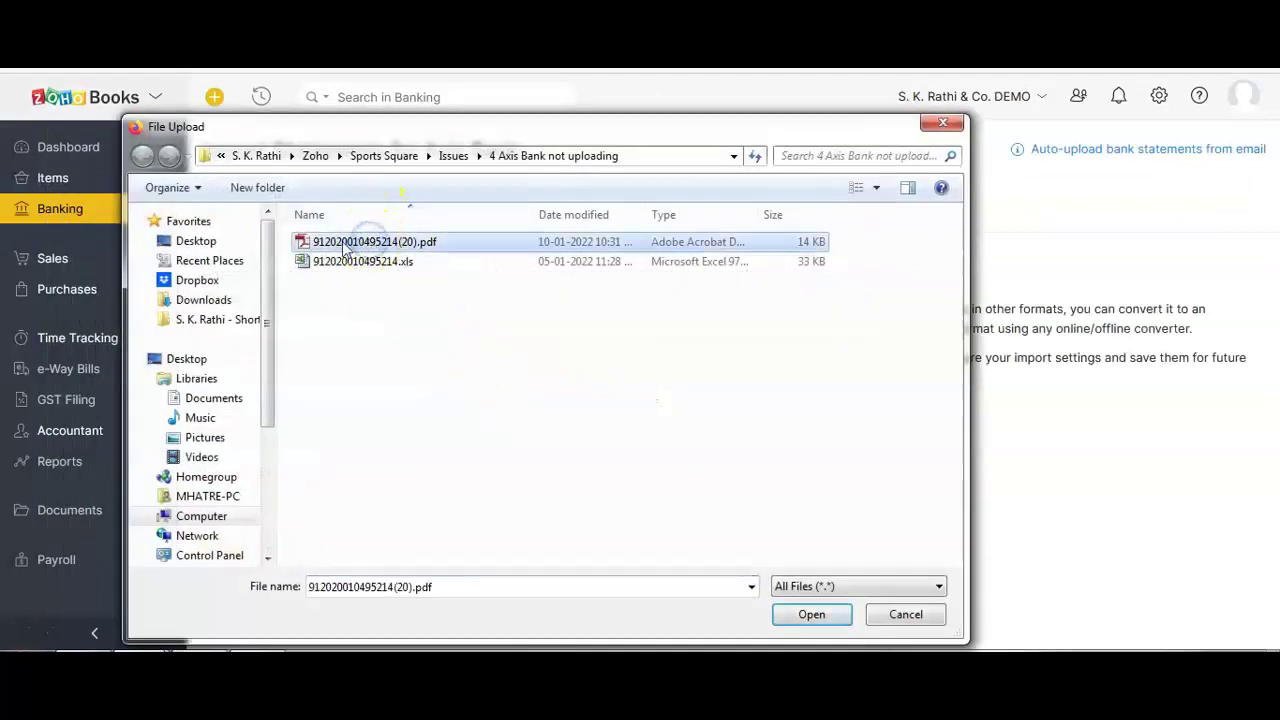
pyautogui.click(809, 617)
pyautogui.click(487, 345)
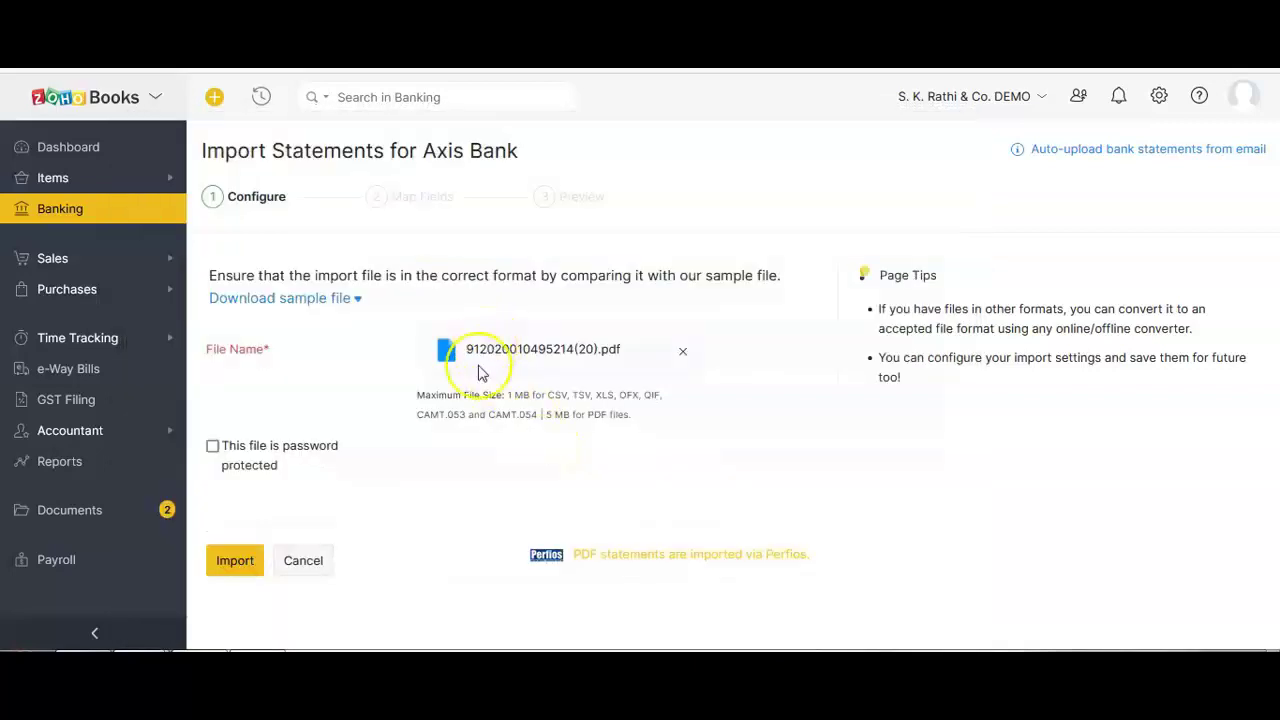
# Step: Leave the attached statement marked as not password protected and import it
pyautogui.click(212, 447)
pyautogui.click(490, 451)
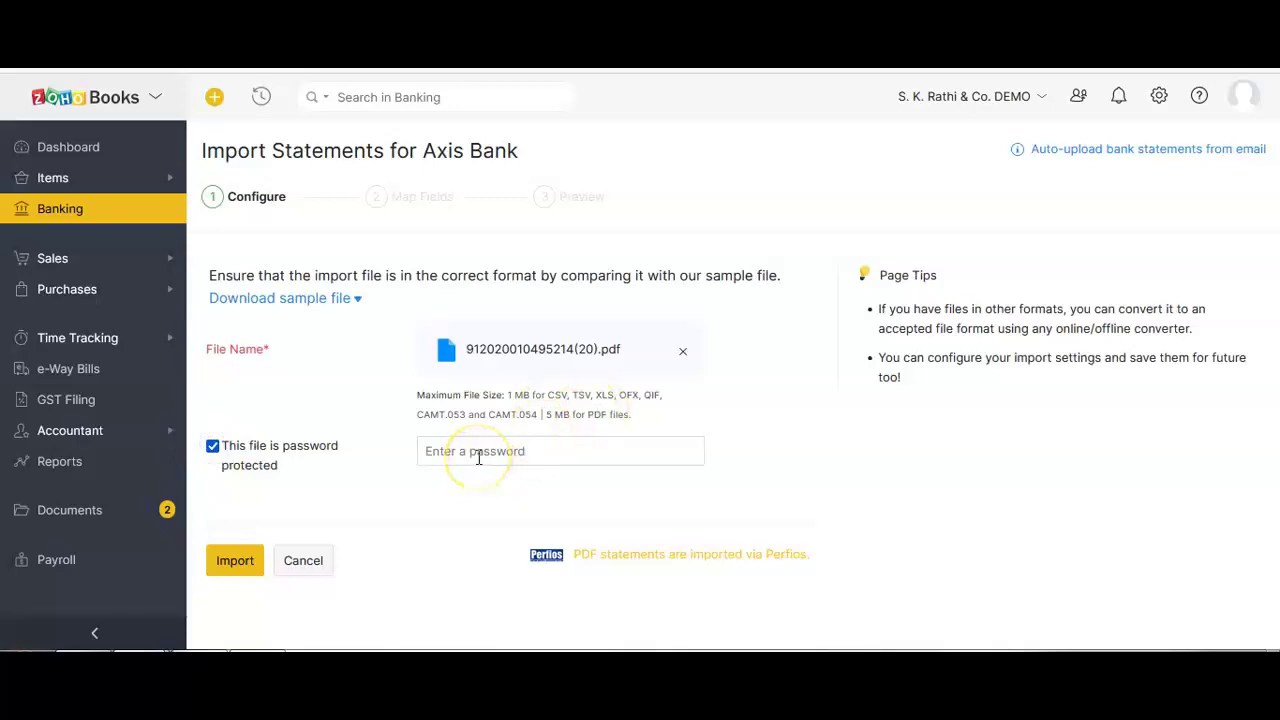
pyautogui.click(212, 448)
pyautogui.click(233, 570)
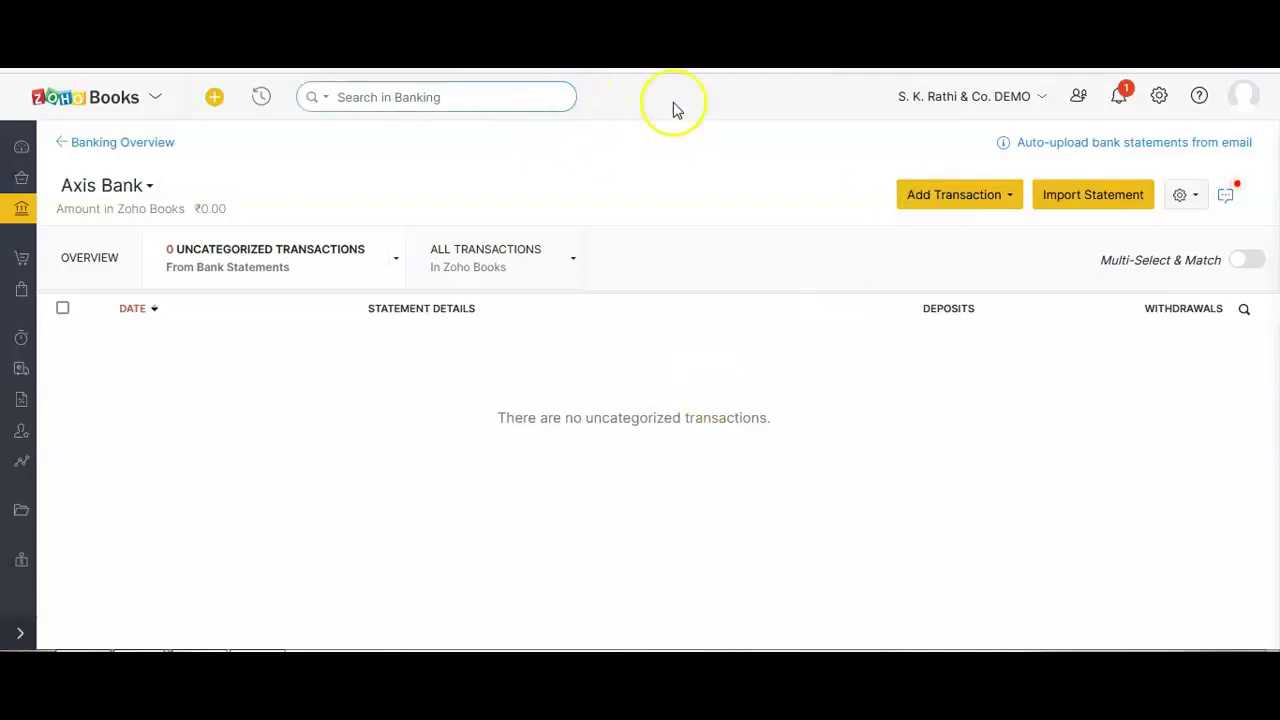
# Step: Check the notifications for the processing status of the Axis Bank PDF statement
pyautogui.click(1119, 100)
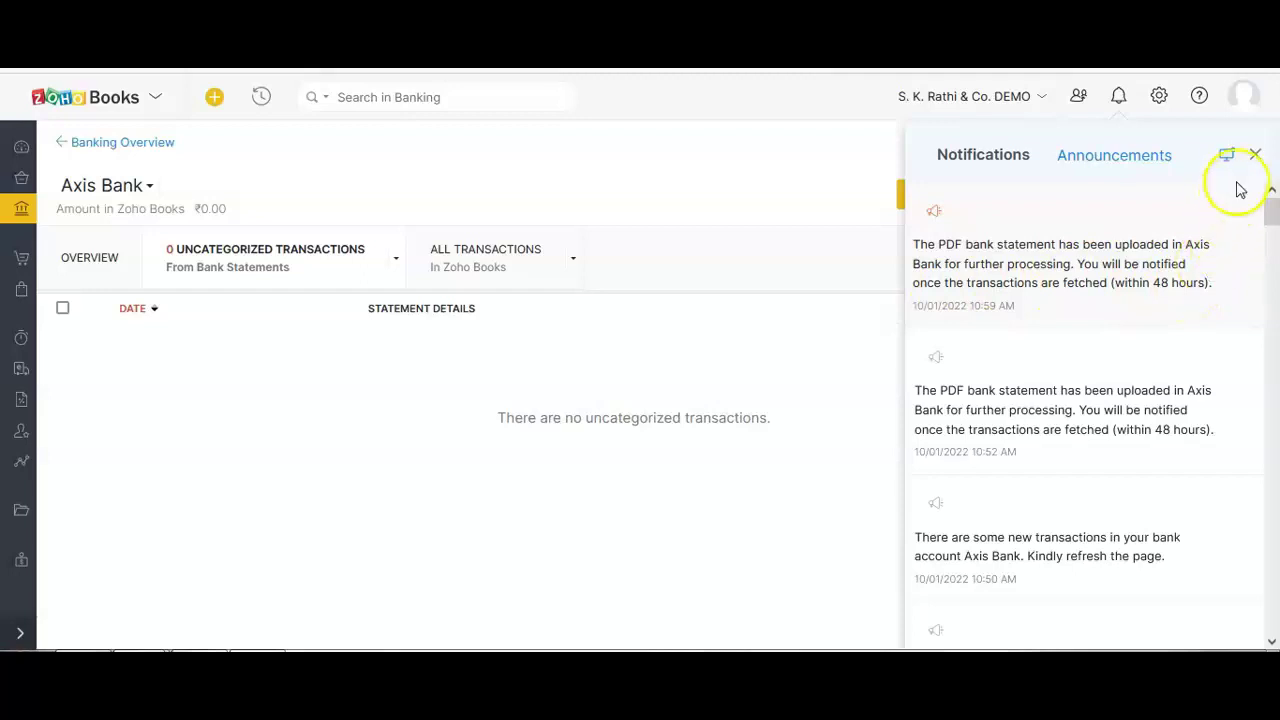
pyautogui.click(1256, 155)
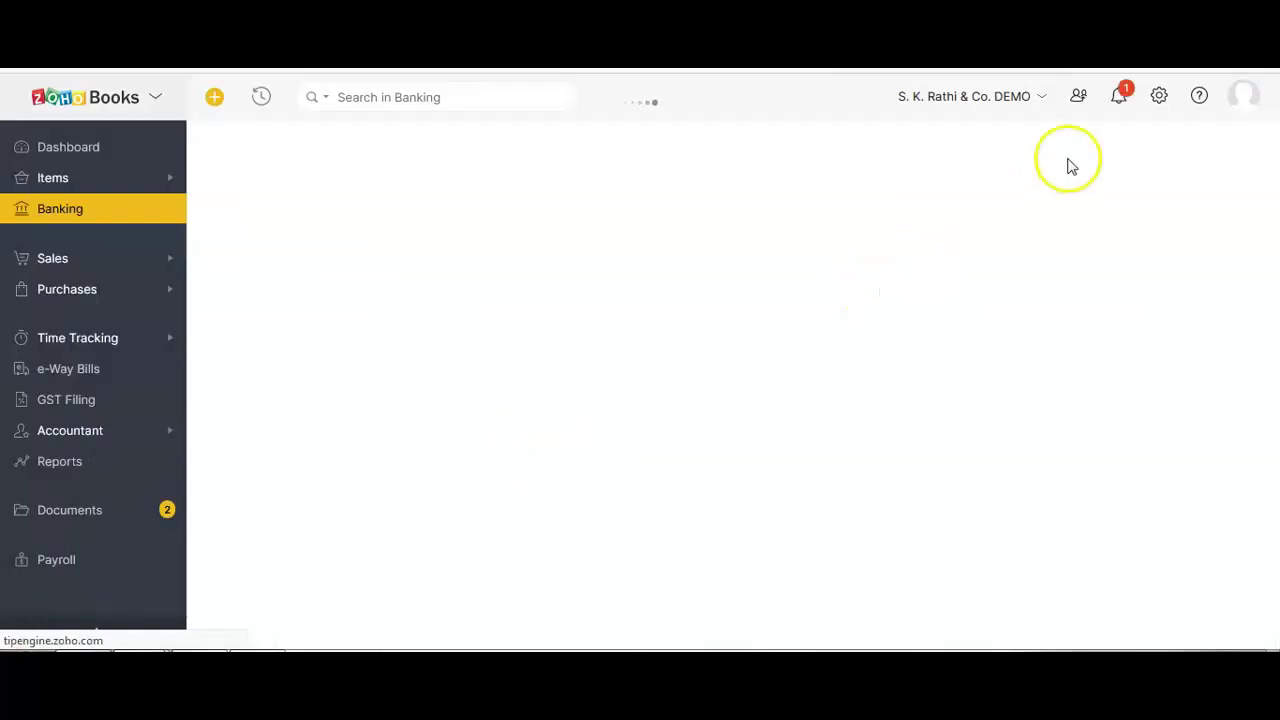
pyautogui.click(1118, 97)
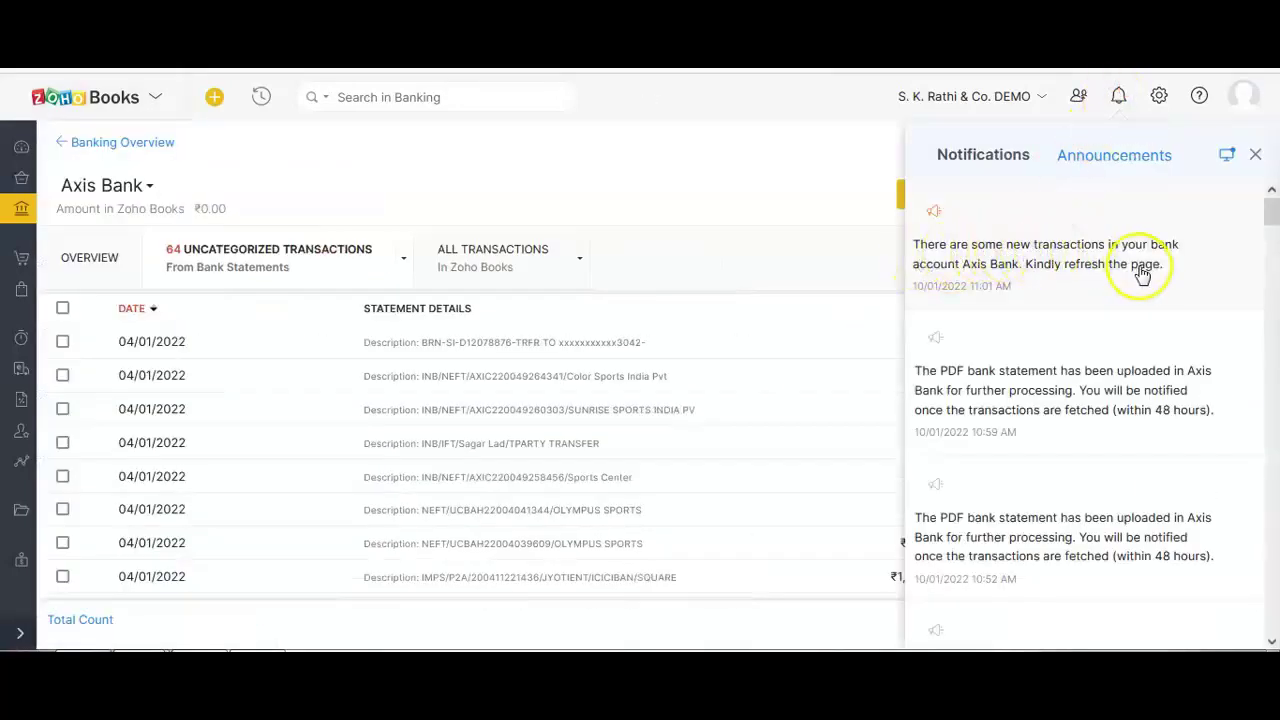
pyautogui.click(1255, 157)
# Step: Examine the dates, descriptions, deposits and withdrawals of the uncategorized Axis Bank transactions
pyautogui.scroll(-3, 612, 382)
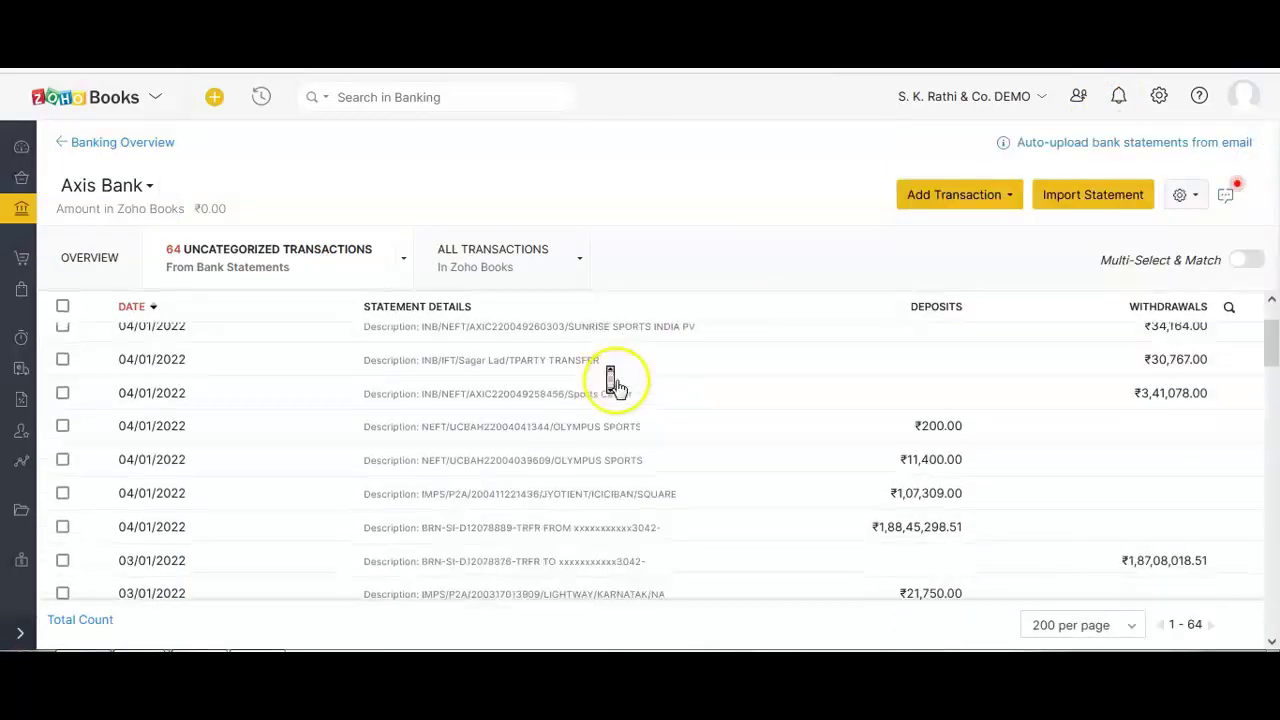
pyautogui.scroll(-1, 615, 380)
pyautogui.scroll(-5, 355, 420)
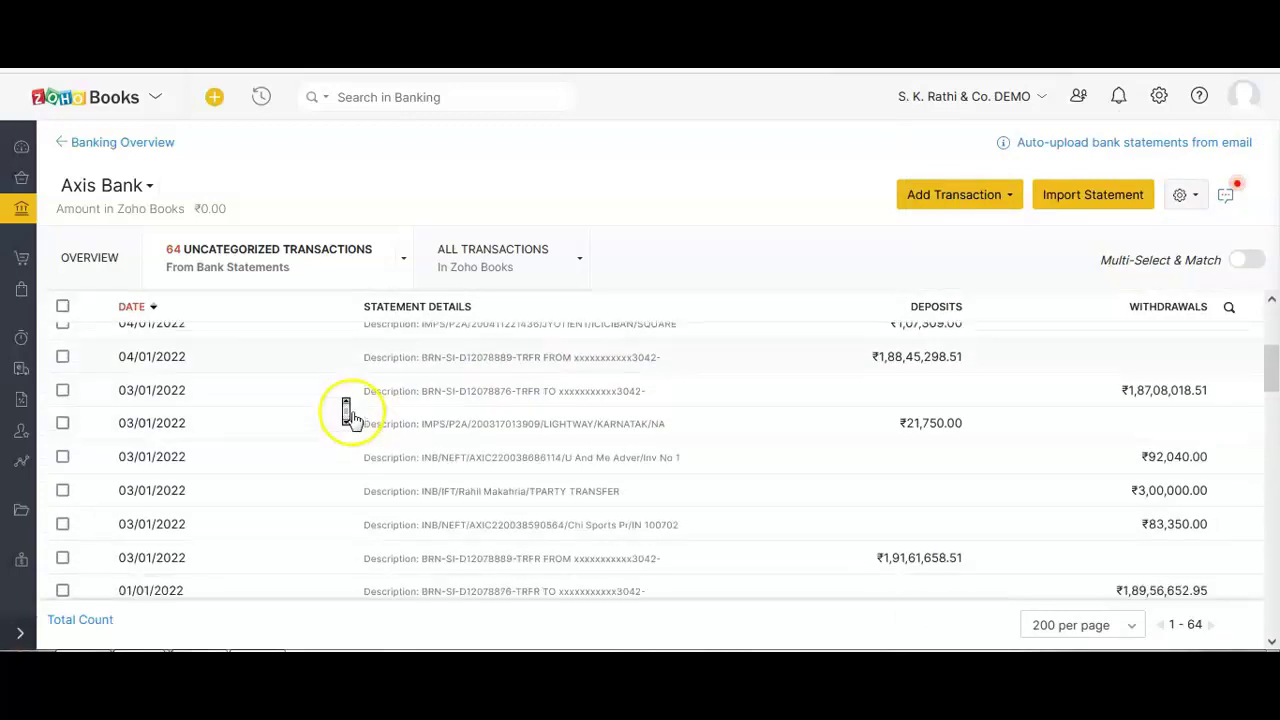
pyautogui.scroll(-4, 355, 420)
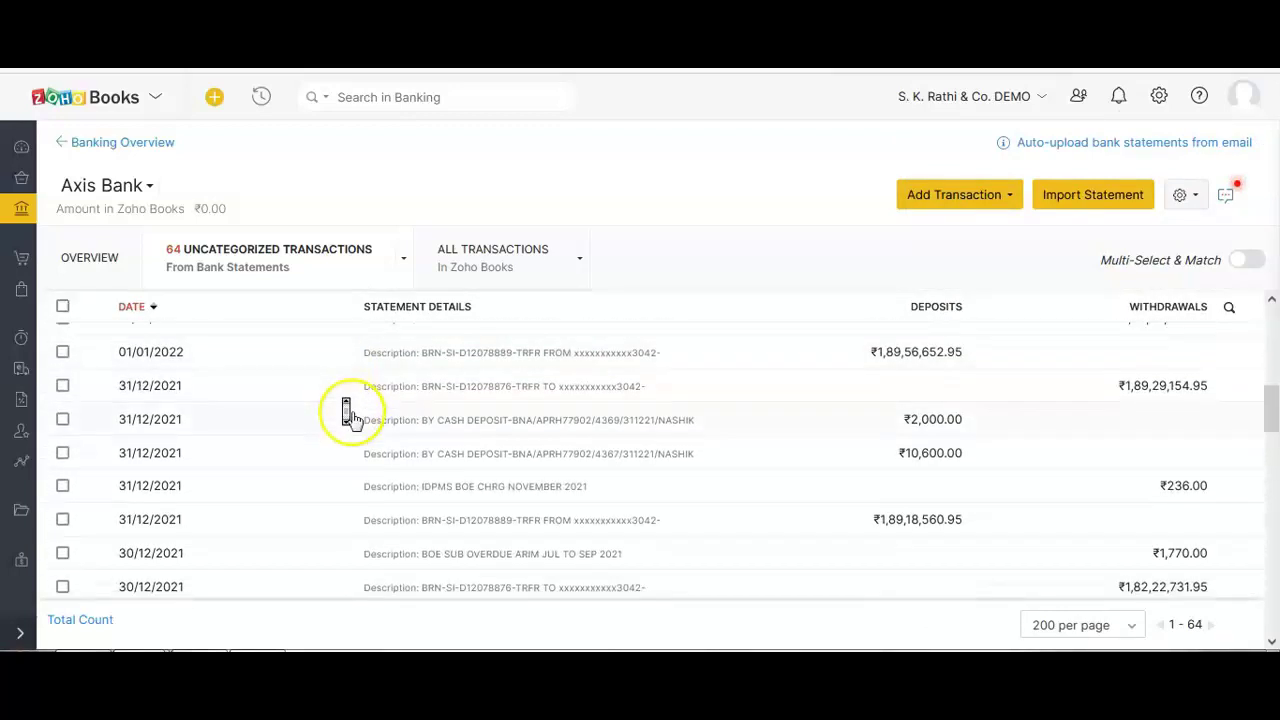
pyautogui.scroll(-3, 348, 415)
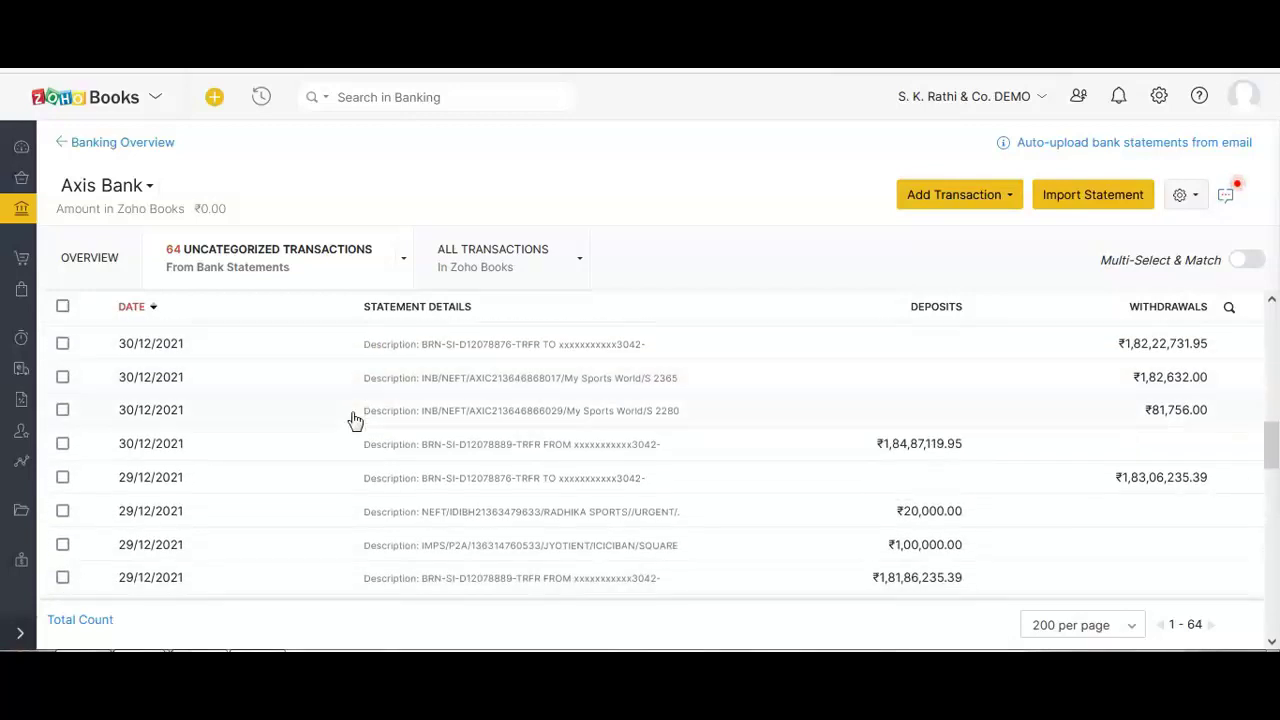
pyautogui.scroll(5, 355, 420)
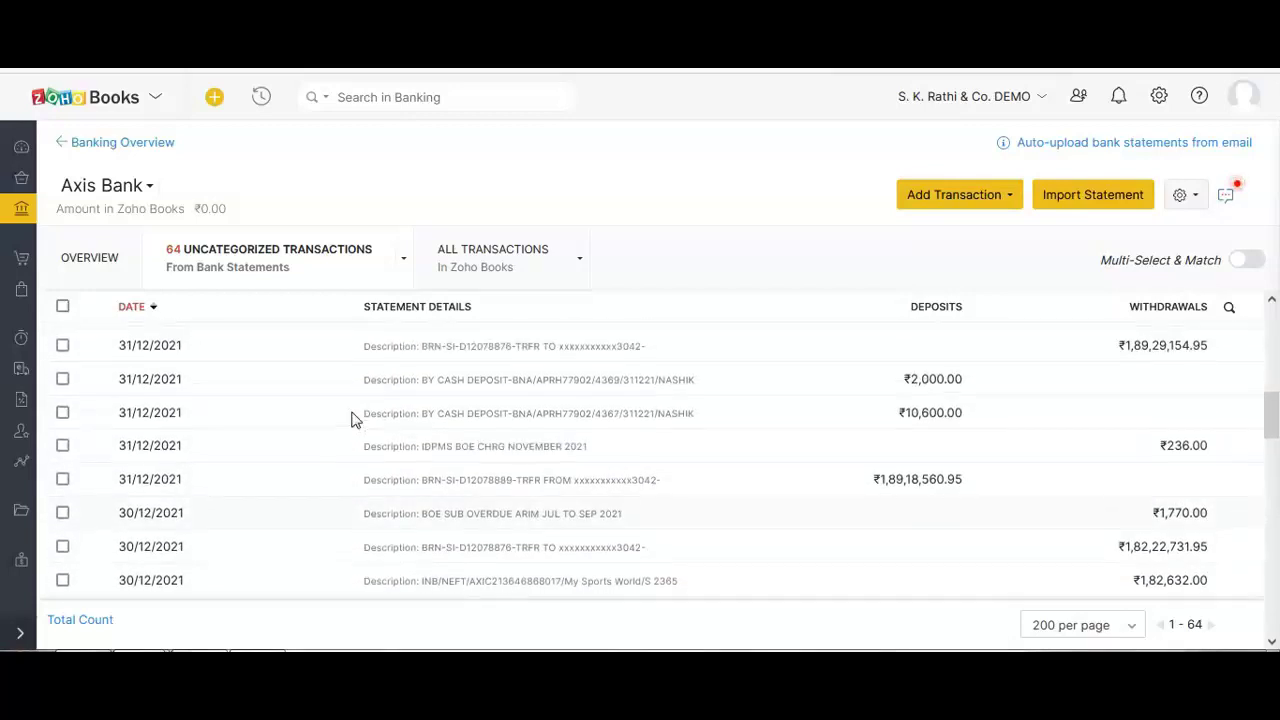
pyautogui.scroll(4, 348, 415)
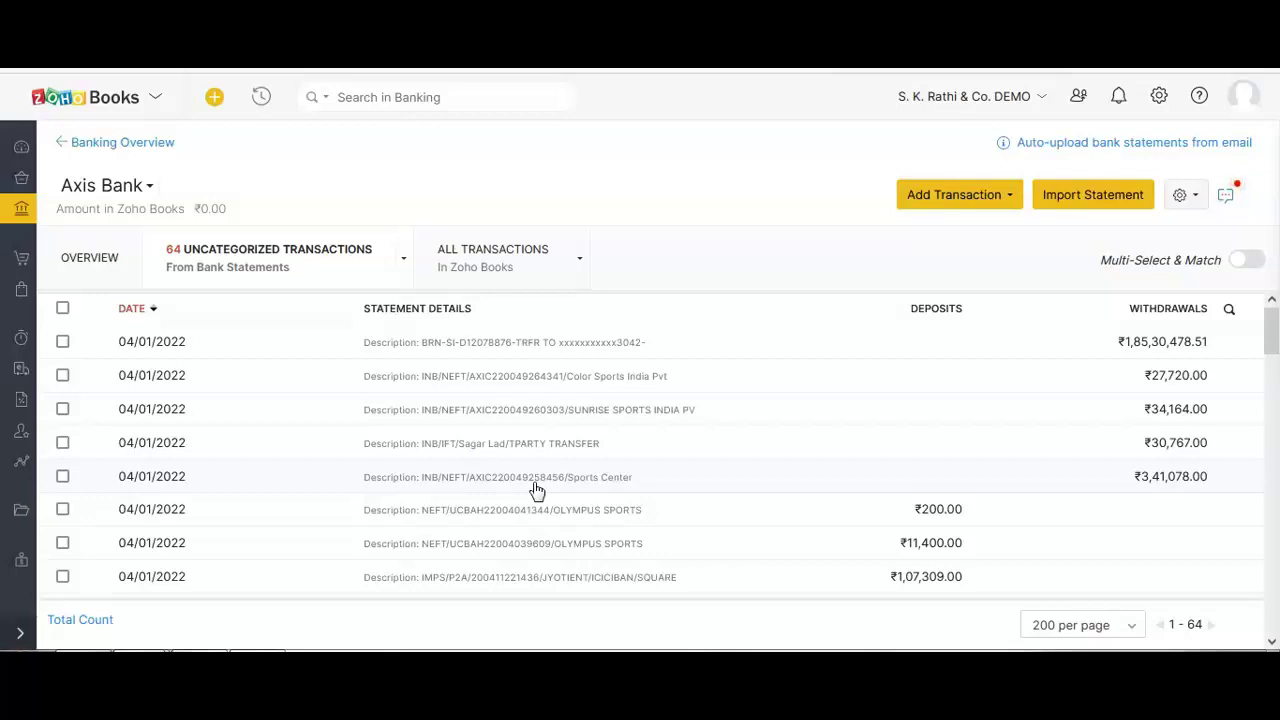
# Step: Switch to the bank statement spreadsheet in Excel and go to cell A1
pyautogui.hotkey('alt', 'Tab')
pyautogui.hotkey('ctrl', 'Home')
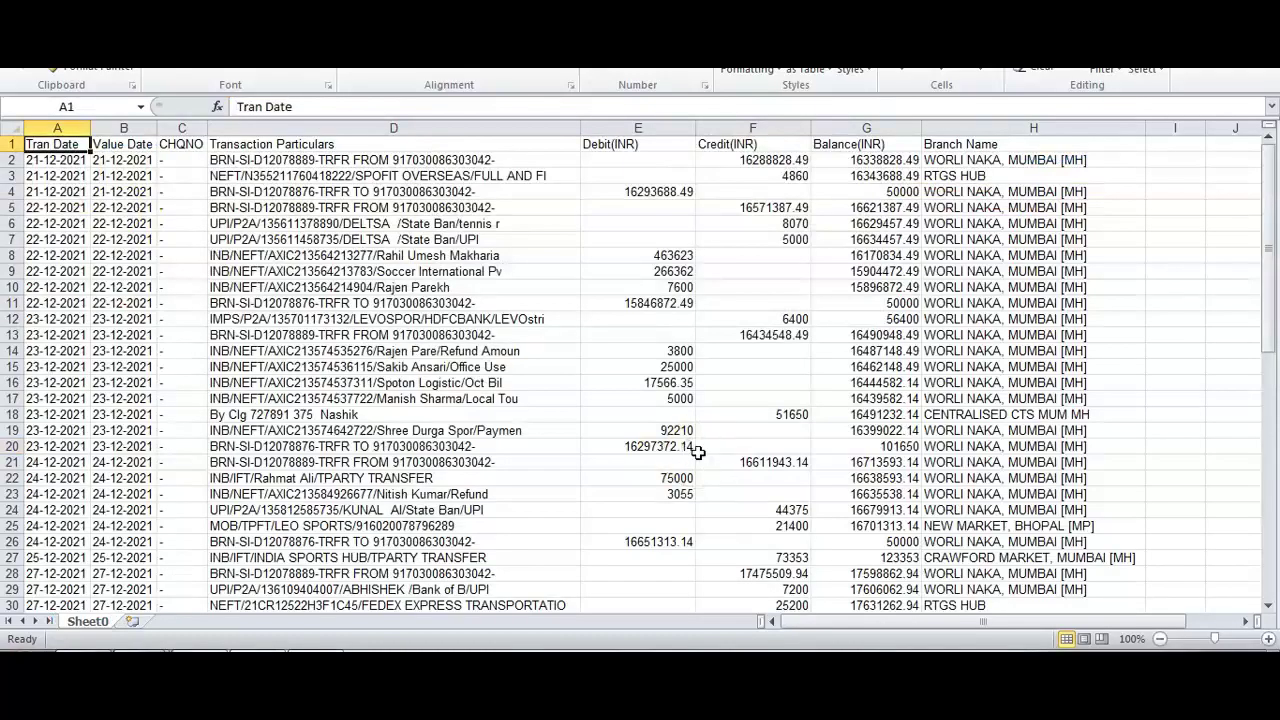
pyautogui.hotkey('ctrl', 'shift', 'Down')
pyautogui.hotkey('ctrl', 'Home')
# Step: Insert 12 blank rows above the header row of the statement sheet
pyautogui.hotkey('ctrl', 'shift', 'Right')
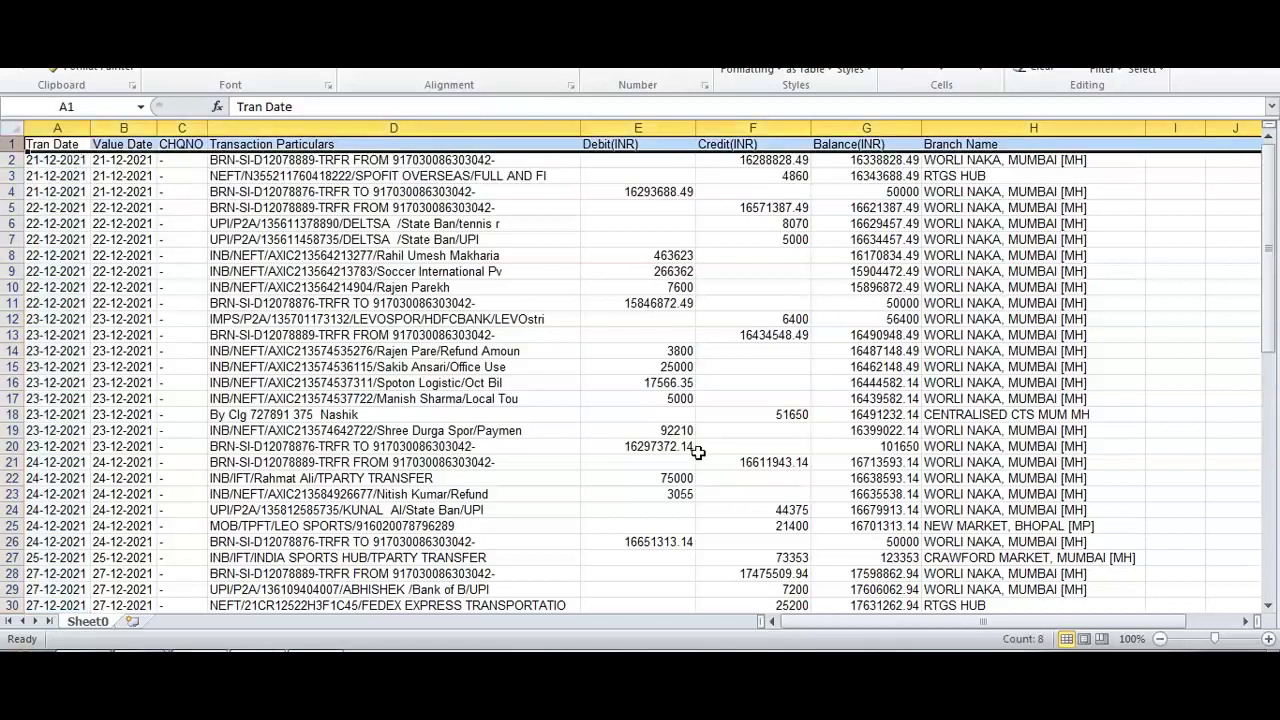
pyautogui.hotkey('ctrl', 'shift', '+')
pyautogui.hotkey('ctrl', 'shift', '+')
pyautogui.hotkey('ctrl', 'shift', '+')
pyautogui.hotkey('ctrl', 'shift', '+')
pyautogui.hotkey('ctrl', 'shift', '+')
pyautogui.hotkey('ctrl', 'shift', '+')
pyautogui.hotkey('ctrl', 'shift', '+')
pyautogui.hotkey('ctrl', 'shift', '+')
pyautogui.hotkey('ctrl', 'shift', '+')
pyautogui.hotkey('ctrl', 'shift', '+')
pyautogui.hotkey('ctrl', 'shift', '+')
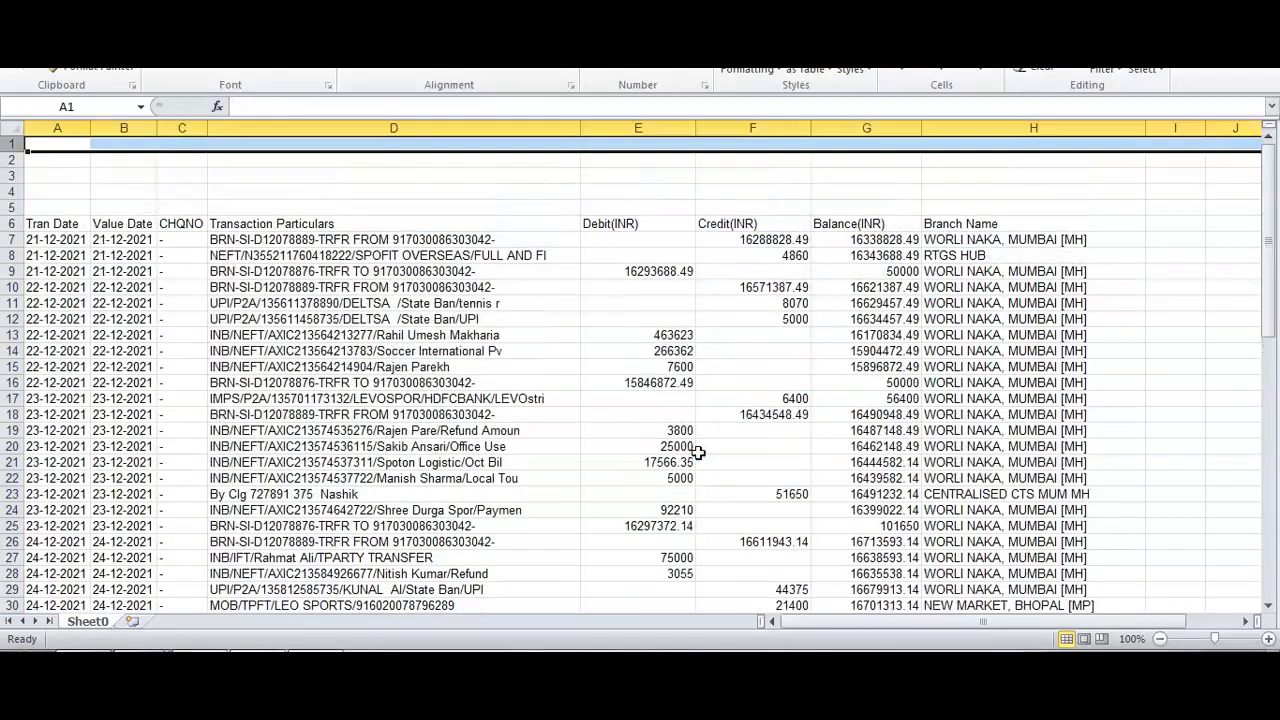
pyautogui.hotkey('ctrl', 'shift', '+')
pyautogui.press('Down')
pyautogui.press('Down')
pyautogui.press('Down')
pyautogui.press('Down')
pyautogui.press('Down')
pyautogui.press('Down')
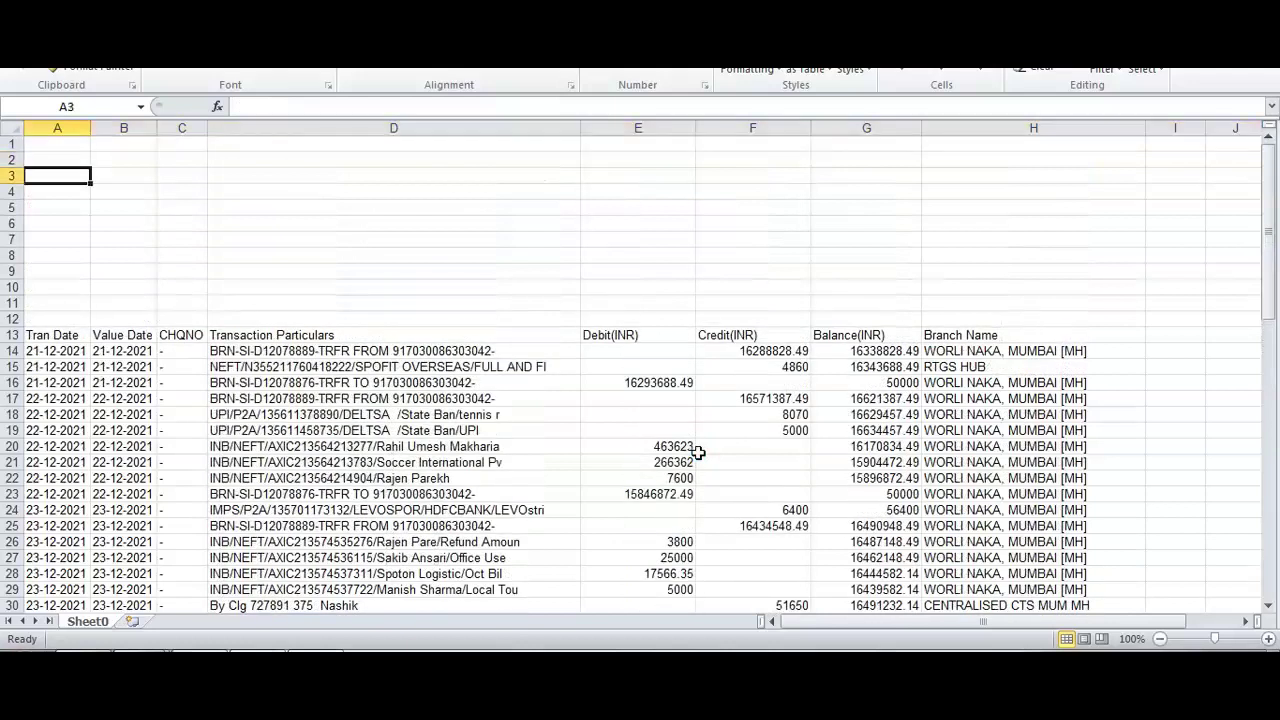
pyautogui.press('Up')
pyautogui.press('Up')
pyautogui.press('Up')
pyautogui.press('Up')
pyautogui.press('Up')
pyautogui.press('Up')
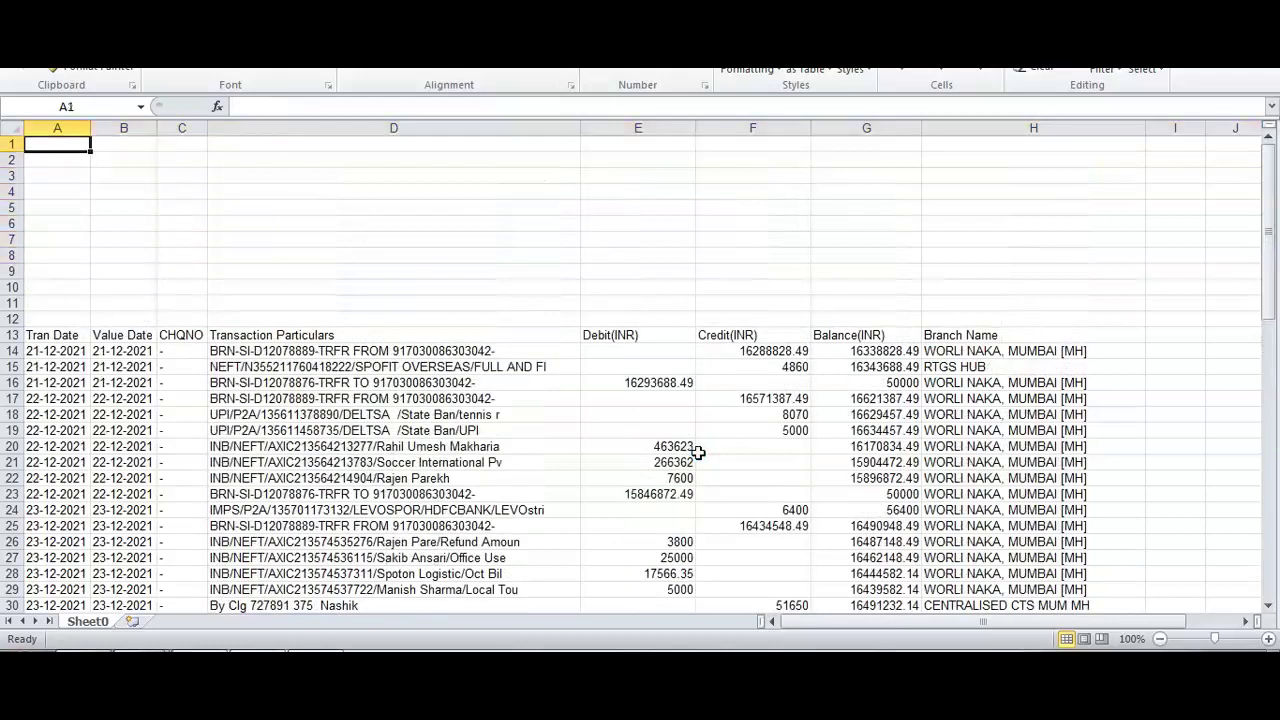
pyautogui.hotkey('shift', 'Down')
pyautogui.hotkey('shift', 'Down')
pyautogui.hotkey('shift', 'Down')
pyautogui.press('Down')
pyautogui.press('Down')
pyautogui.press('Down')
pyautogui.press('Down')
pyautogui.press('Down')
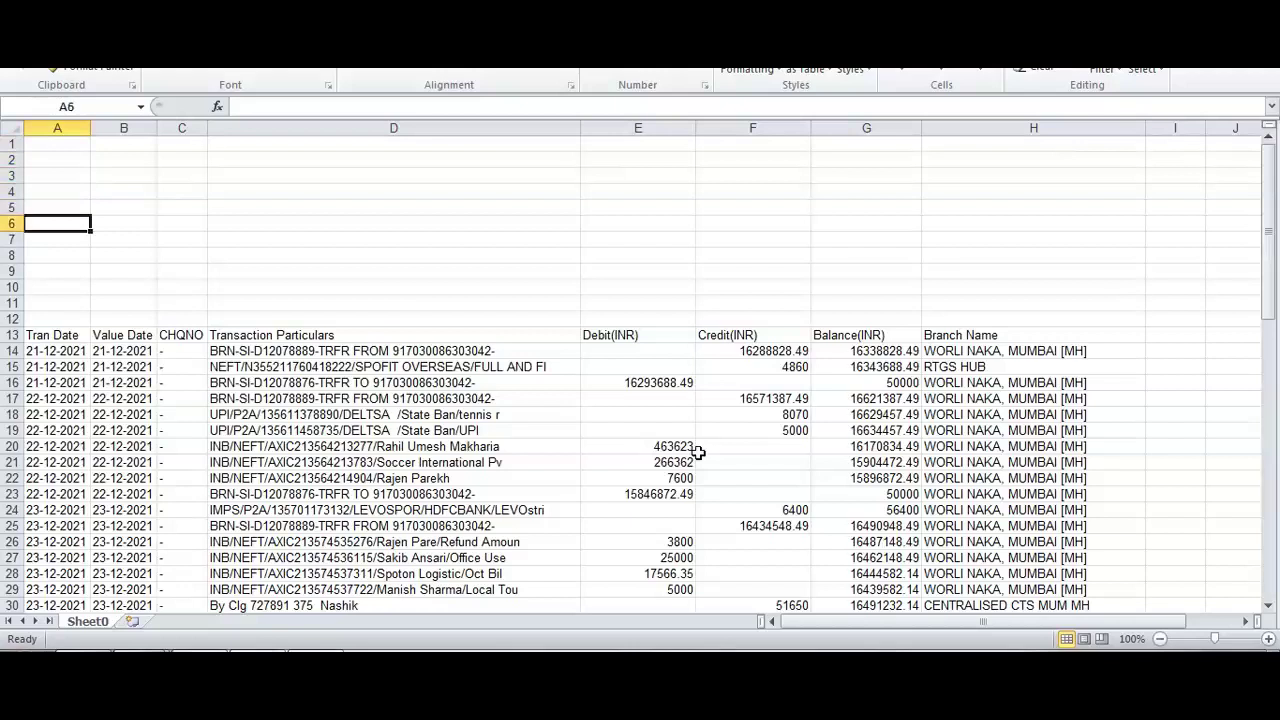
pyautogui.hotkey('shift', 'Down')
pyautogui.hotkey('shift', 'Down')
pyautogui.press('Down')
pyautogui.press('Down')
pyautogui.press('Down')
pyautogui.press('Down')
pyautogui.press('Down')
pyautogui.press('Down')
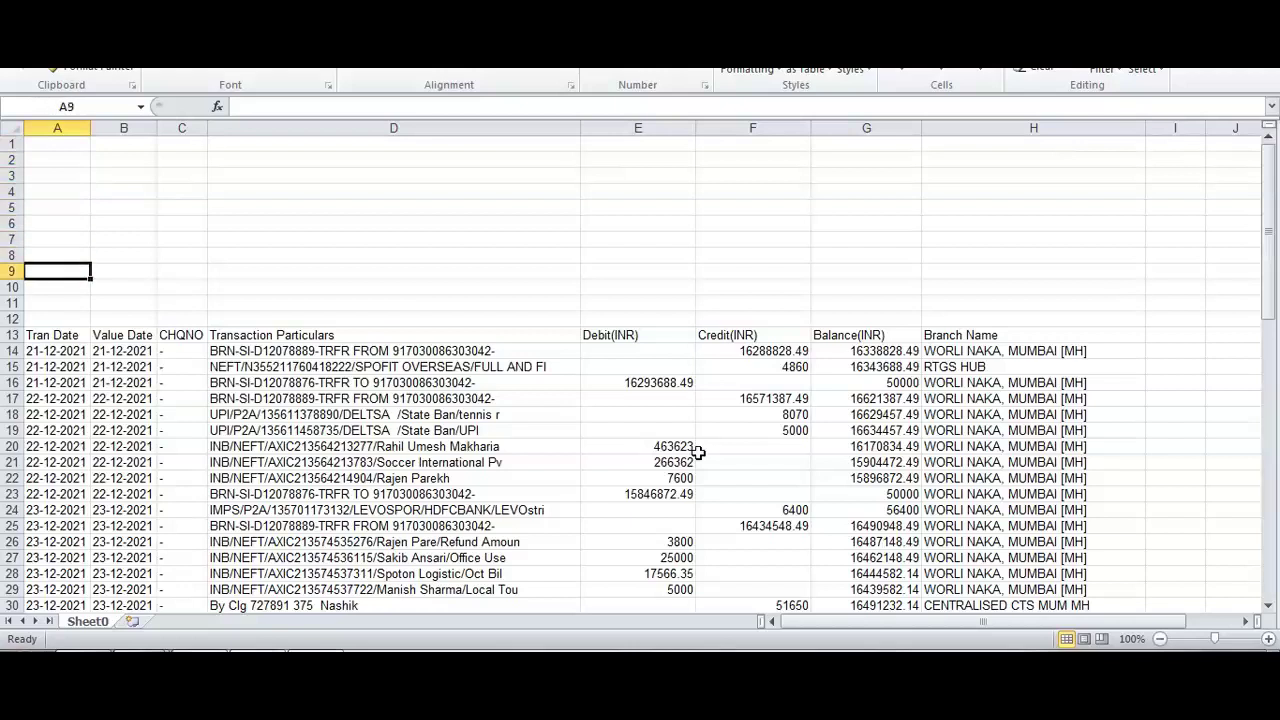
# Step: Delete the 12 blank rows above the statement's header row
pyautogui.hotkey('shift', 'Up')
pyautogui.hotkey('shift', 'Up')
pyautogui.hotkey('shift', 'Up')
pyautogui.hotkey('shift', 'Up')
pyautogui.hotkey('shift', 'Up')
pyautogui.hotkey('shift', 'Up')
pyautogui.hotkey('shift', 'Up')
pyautogui.hotkey('shift', 'Up')
pyautogui.hotkey('shift', 'Up')
pyautogui.hotkey('shift', 'Up')
pyautogui.hotkey('shift', 'Up')
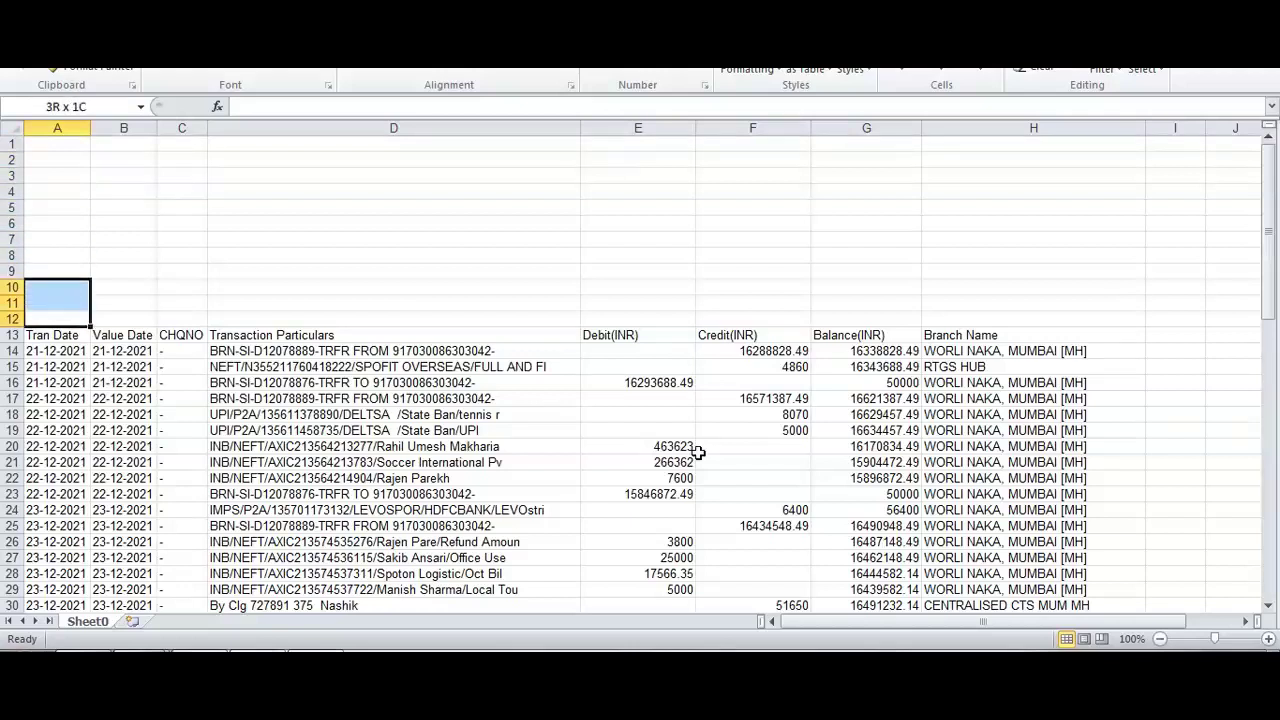
pyautogui.hotkey('shift', 'space')
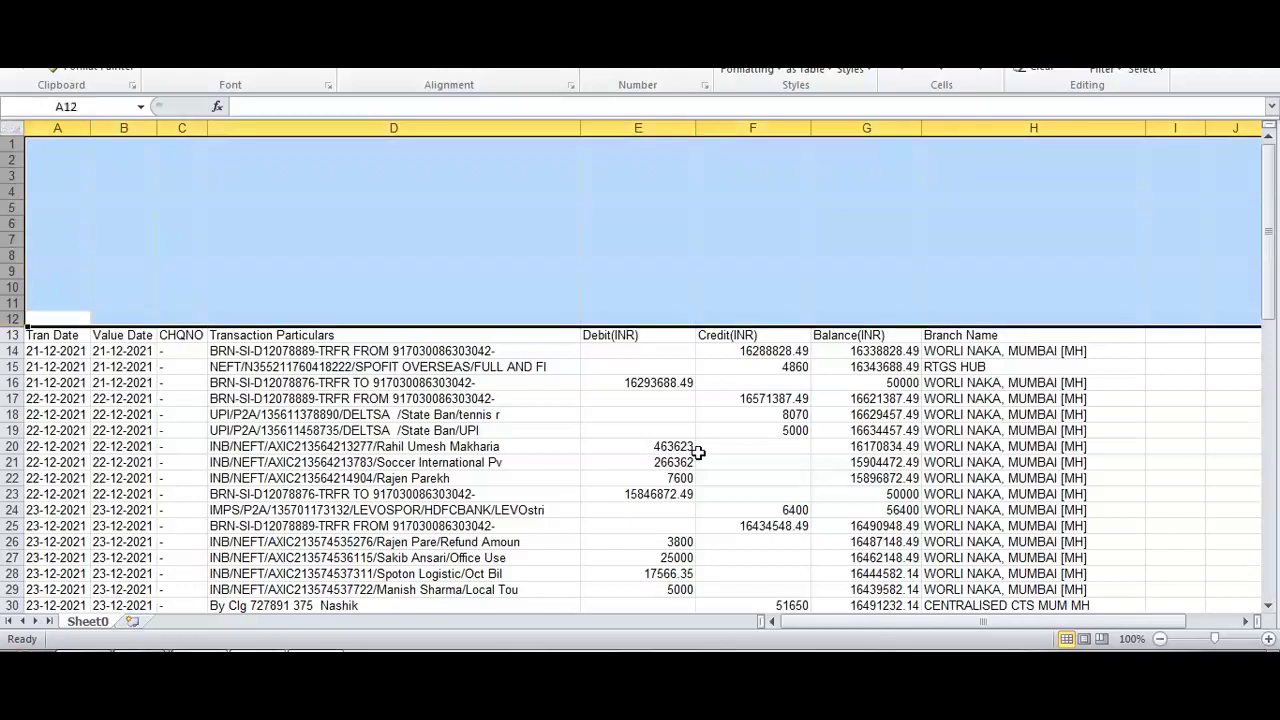
pyautogui.hotkey('ctrl', '-')
pyautogui.press('Up')
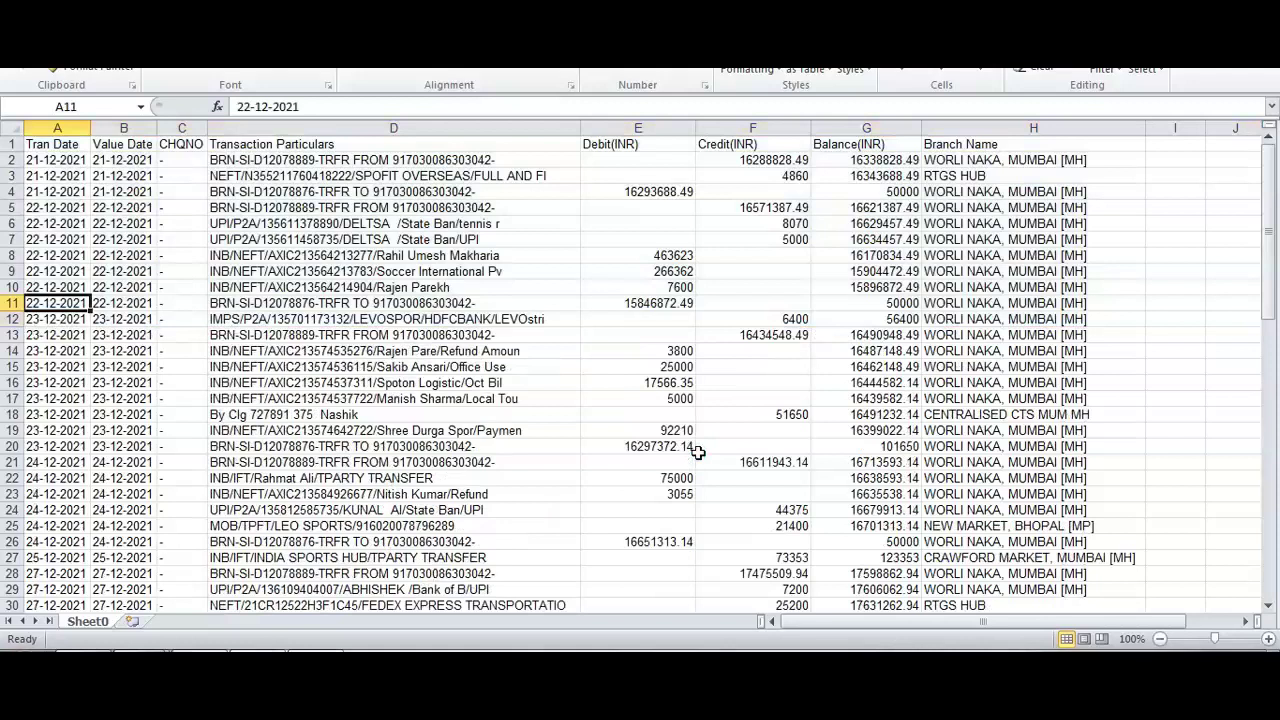
# Step: Examine the column headings in row 1 of the statement sheet, starting from Tran Date
pyautogui.hotkey('ctrl', 'Home')
pyautogui.hotkey('shift', 'space')
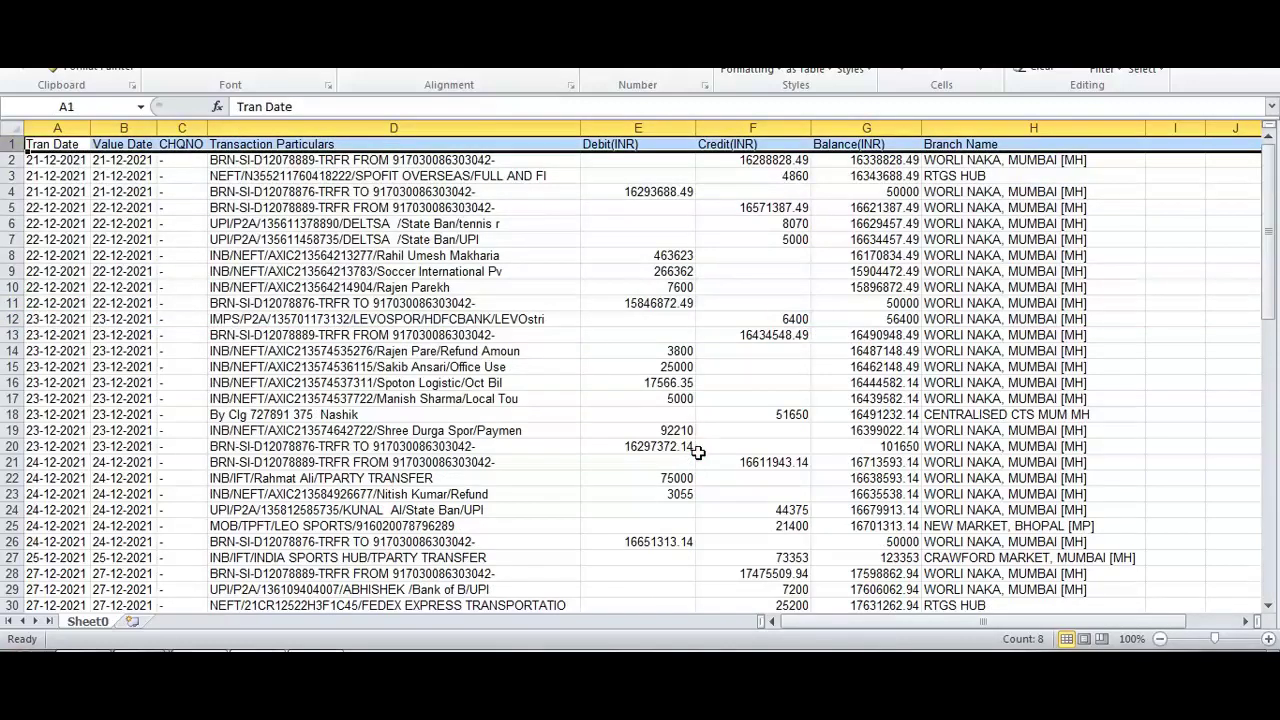
pyautogui.hotkey('ctrl', 'Home')
pyautogui.press('Right')
pyautogui.press('Right')
pyautogui.press('Right')
pyautogui.press('Right')
pyautogui.press('Right')
pyautogui.press('Right')
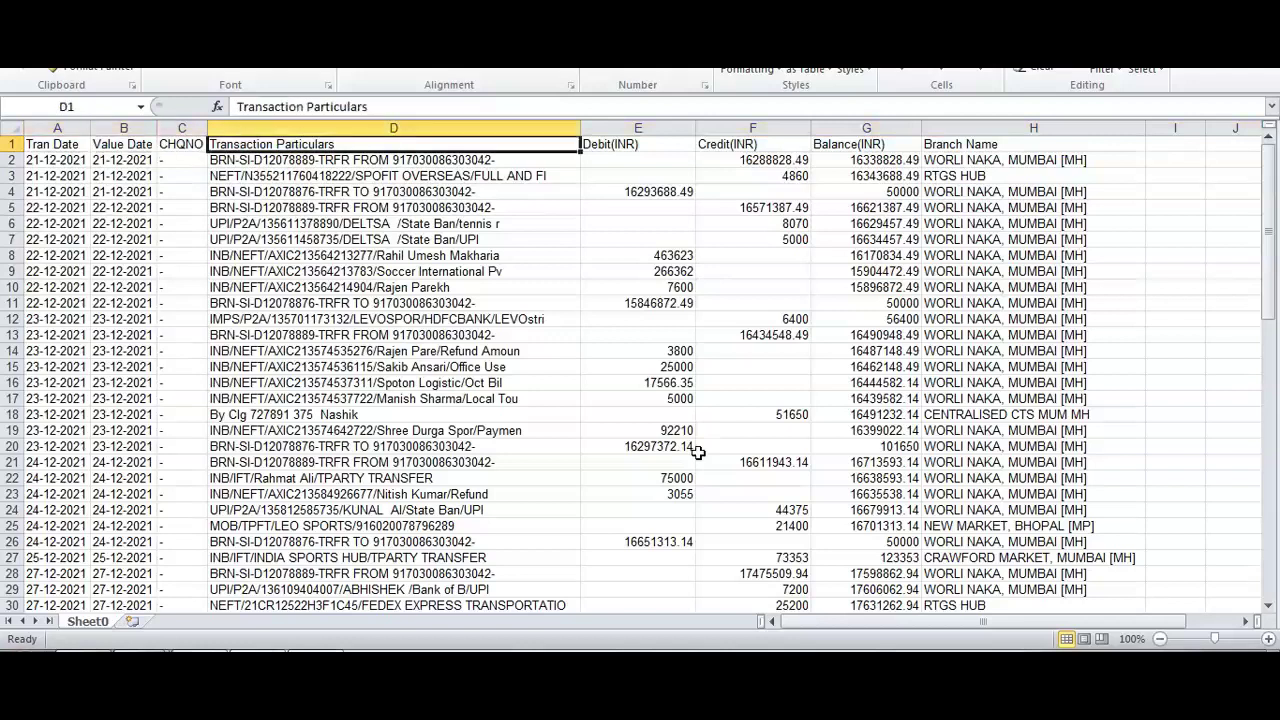
# Step: Replace the Branch Name heading in cell H1 with "kbakjsb" and return to cell A1
pyautogui.press('Right')
pyautogui.press('Left')
pyautogui.press('Right')
pyautogui.press('Delete')
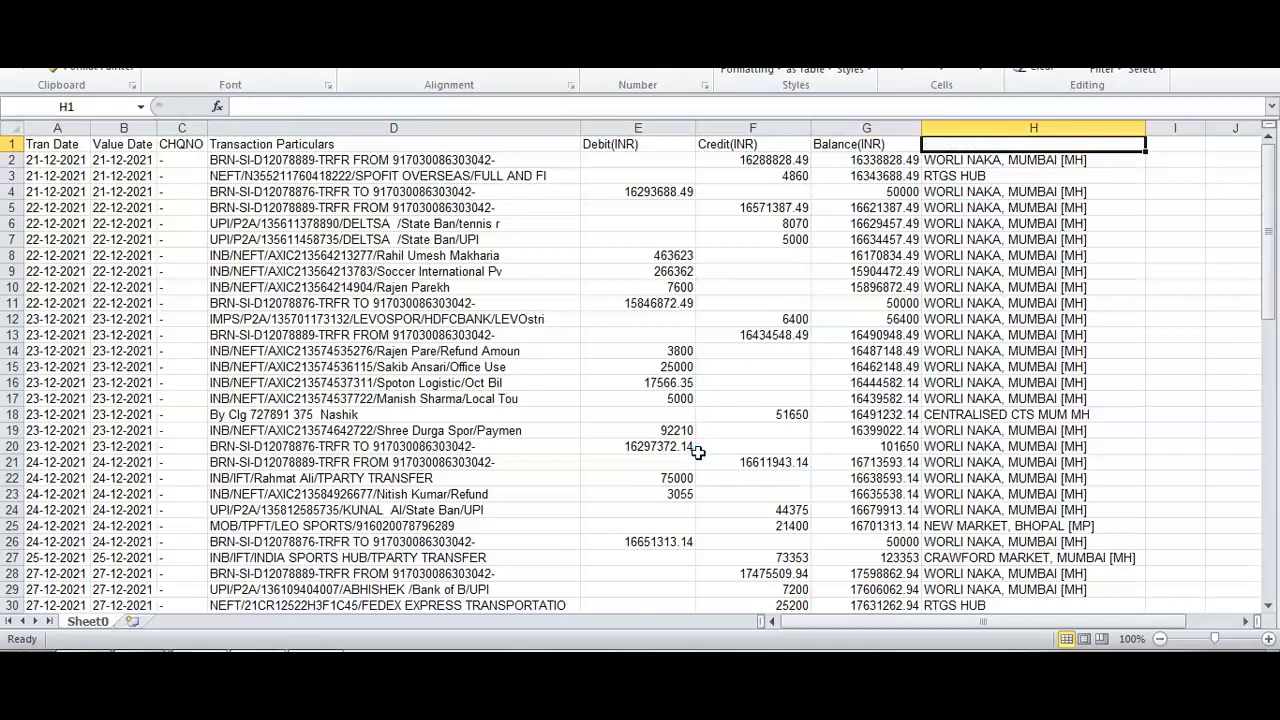
pyautogui.write('kbakjsb')
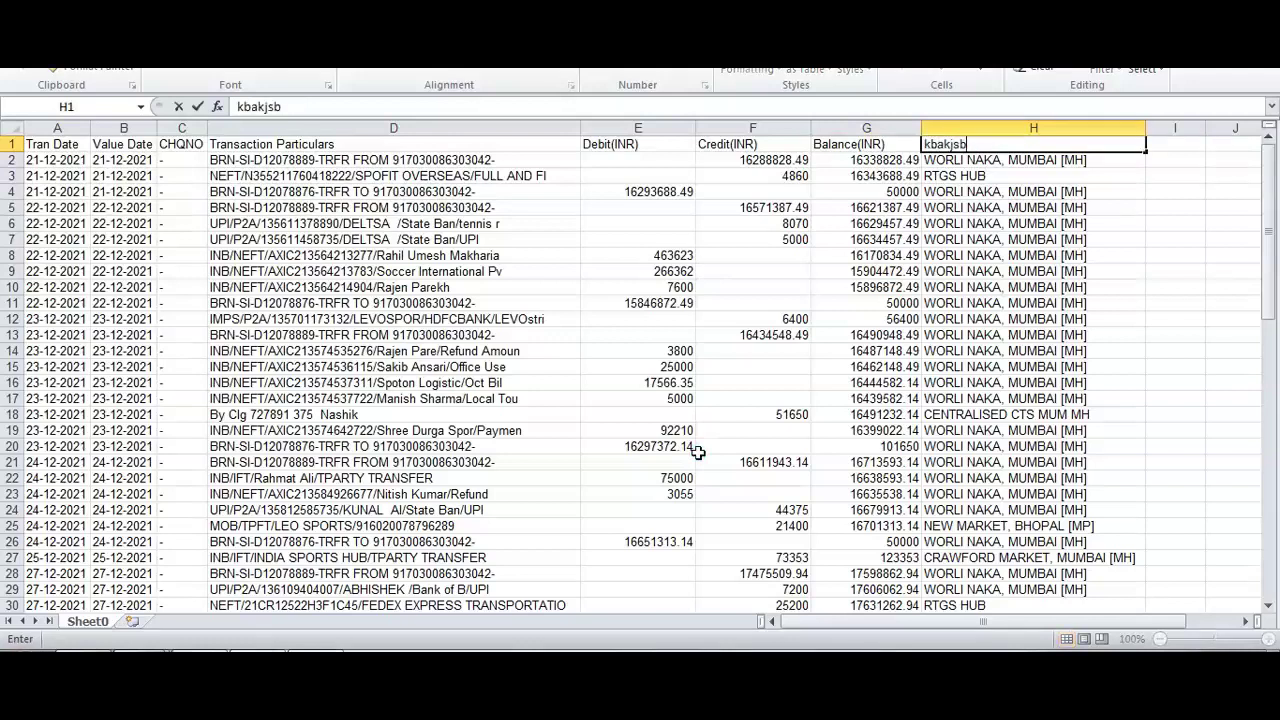
pyautogui.press('Return')
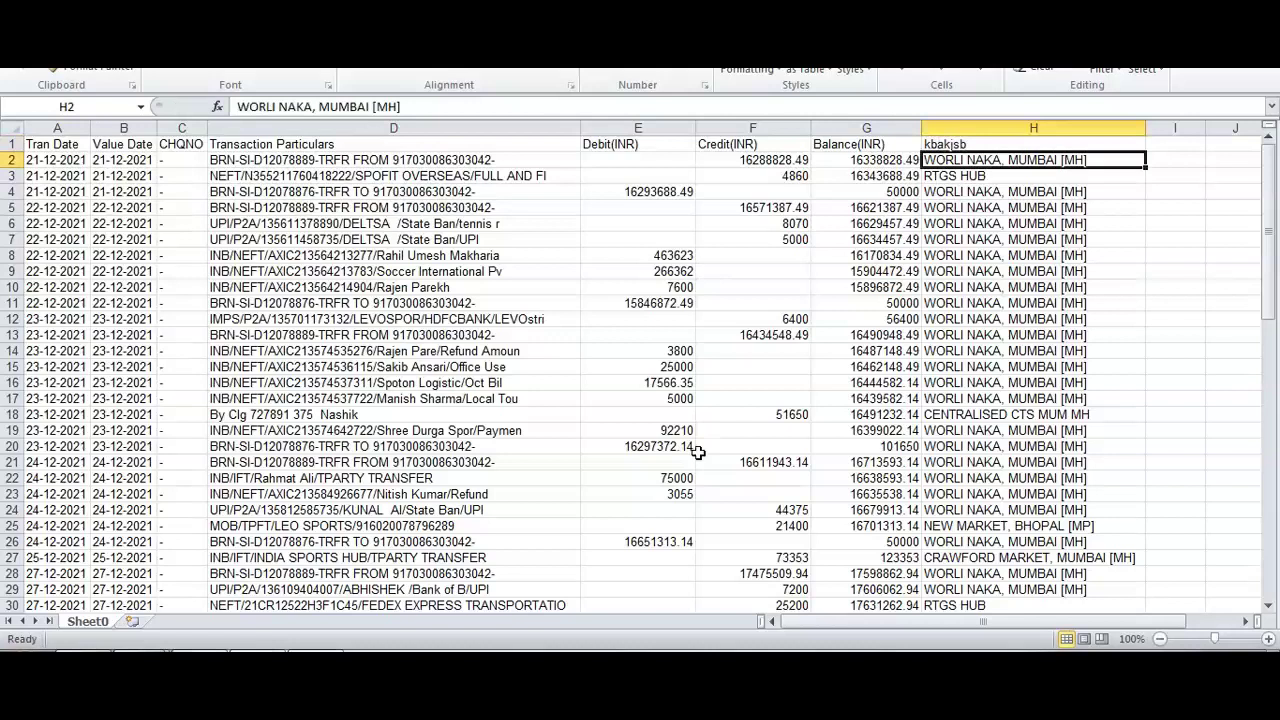
pyautogui.press('Left')
pyautogui.press('Left')
pyautogui.press('Left')
pyautogui.press('Left')
pyautogui.press('Left')
pyautogui.press('Left')
pyautogui.press('Left')
pyautogui.press('Up')
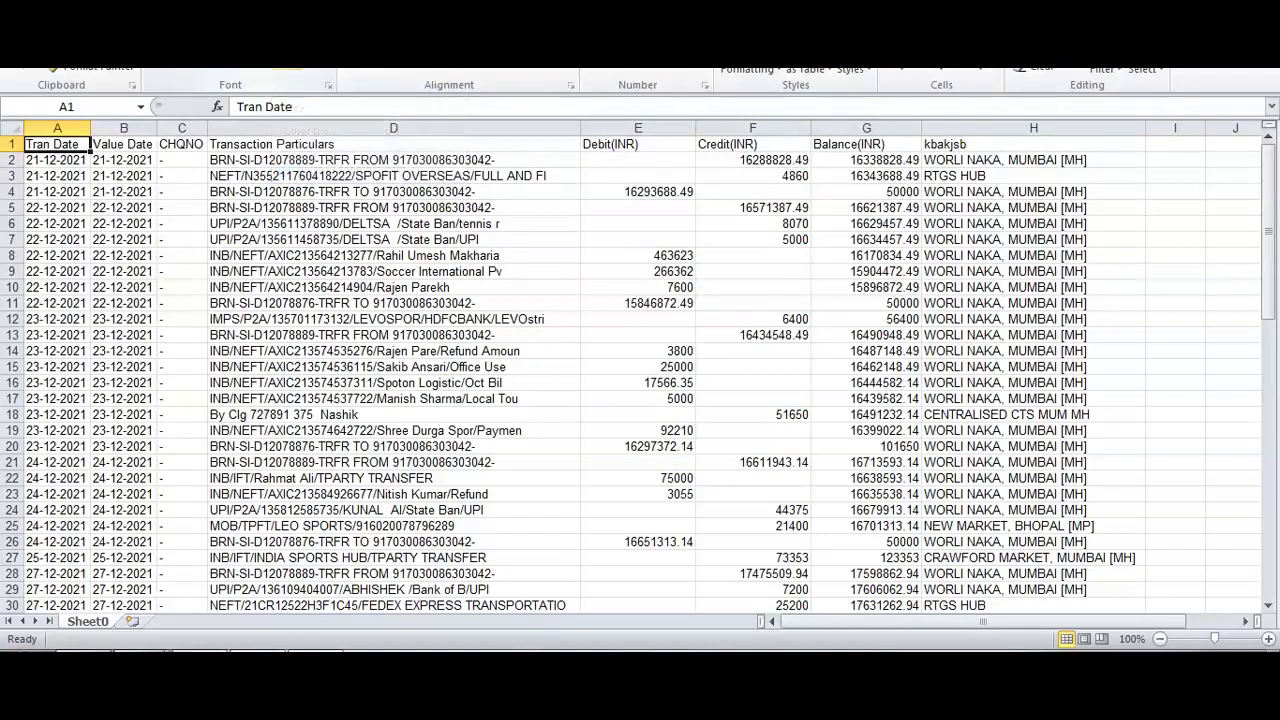
# Step: Fill the Tran Date, Transaction Particulars, Debit(INR) and Credit(INR) headings in row 1 with yellow and return to cell A1
pyautogui.click(290, 62)
pyautogui.click(328, 195)
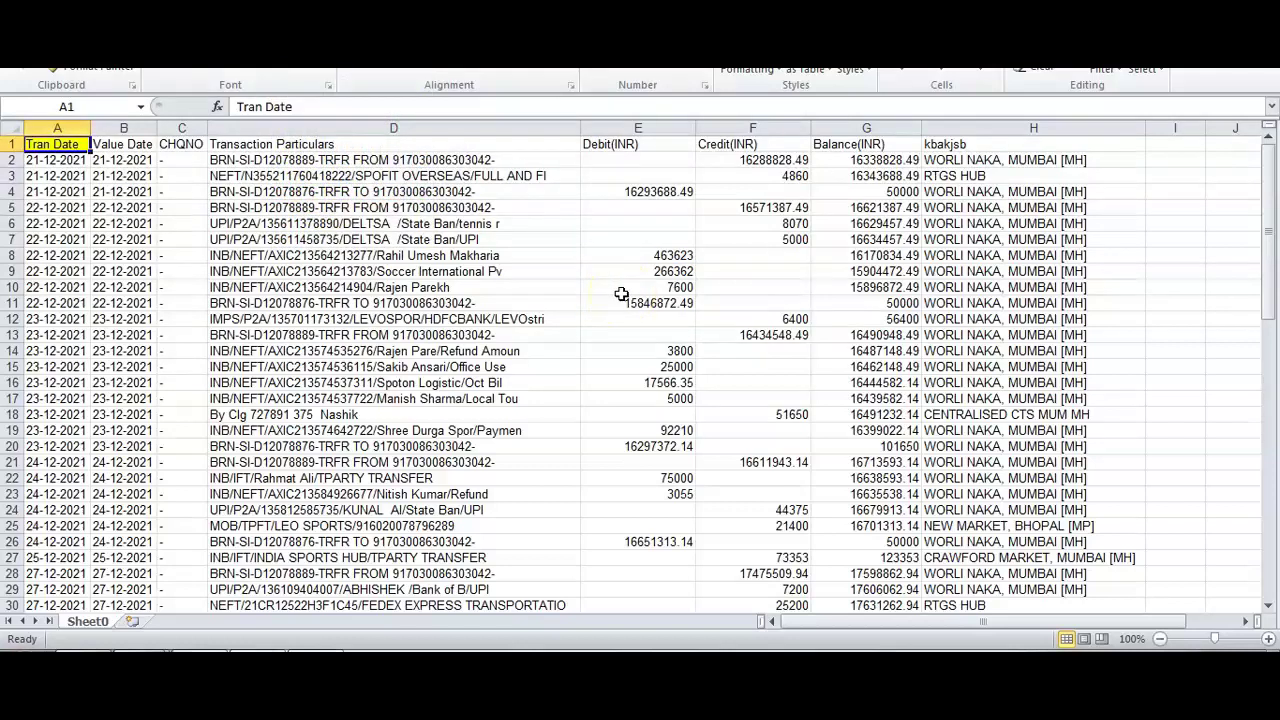
pyautogui.press('Right')
pyautogui.press('Right')
pyautogui.press('Right')
pyautogui.press('F4')
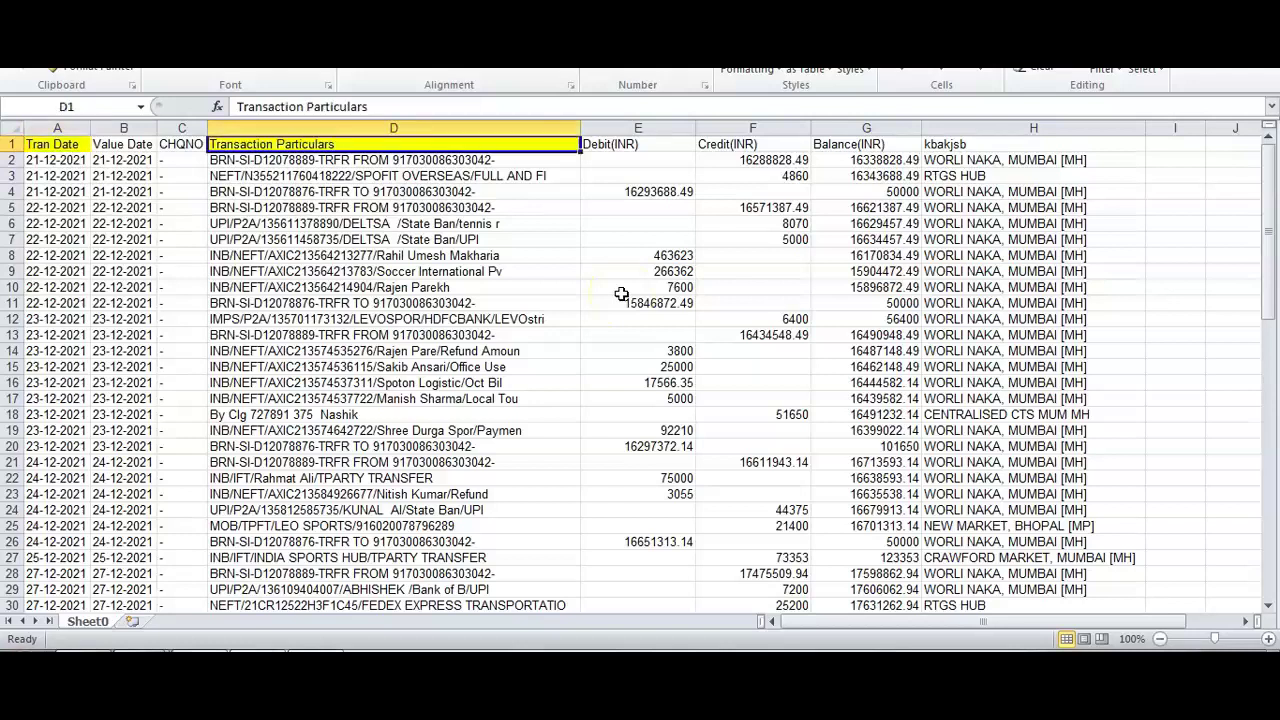
pyautogui.press('Right')
pyautogui.press('F4')
pyautogui.press('Right')
pyautogui.press('F4')
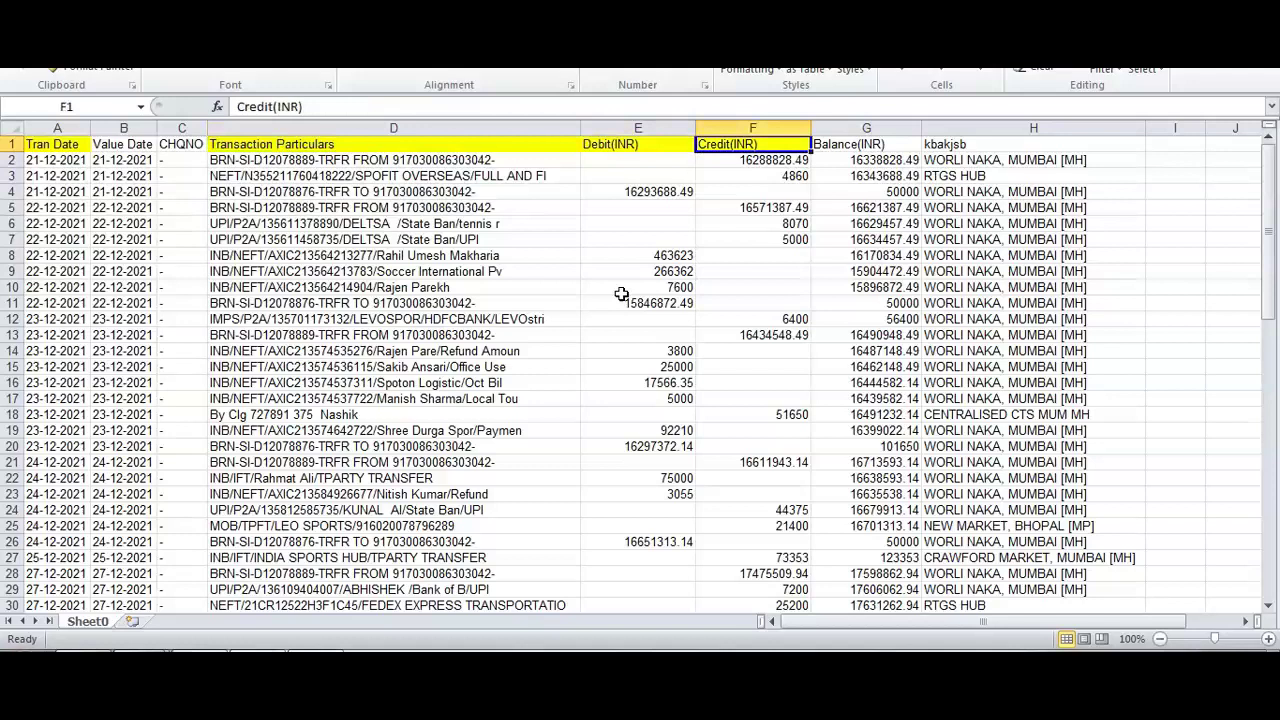
pyautogui.hotkey('ctrl', 'Home')
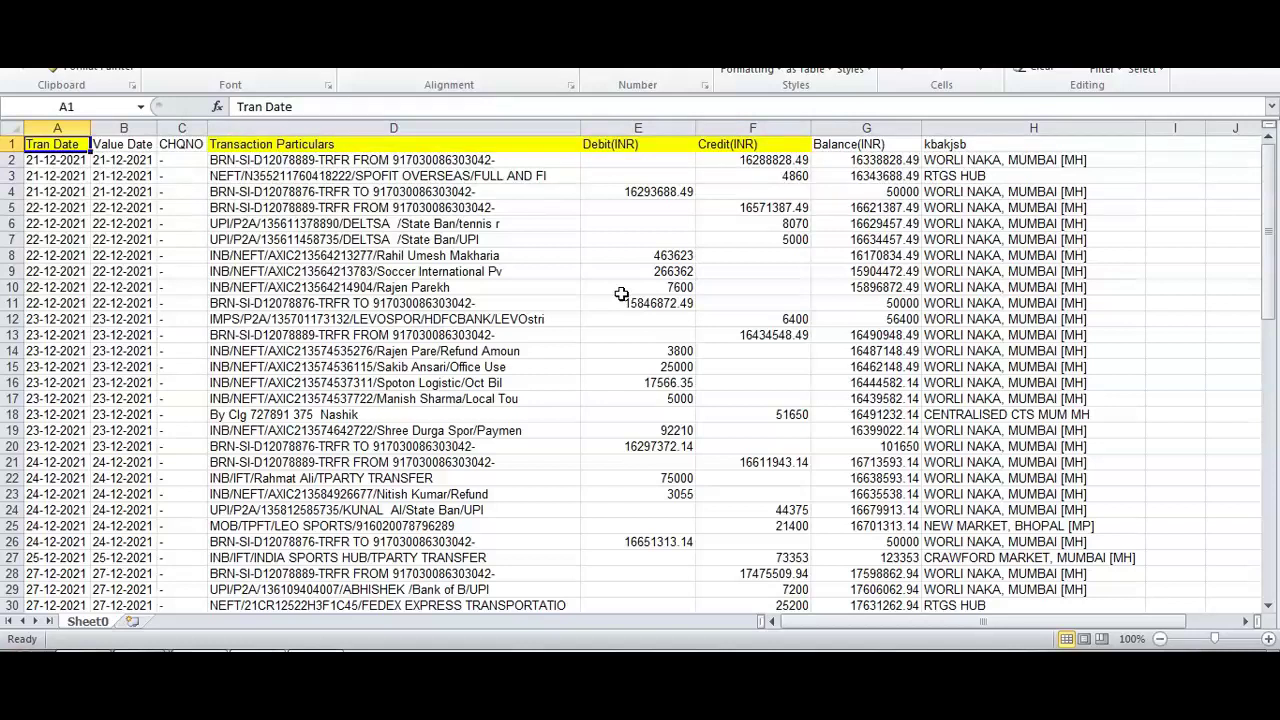
# Step: Fill the Value Date, CHQNO and kbakjsb headings in row 1 with green
pyautogui.press('Right')
pyautogui.press('Right')
pyautogui.press('Right')
pyautogui.press('Right')
pyautogui.press('Right')
pyautogui.press('Left')
pyautogui.press('Left')
pyautogui.press('Left')
pyautogui.press('Right')
pyautogui.press('Right')
pyautogui.press('Right')
pyautogui.press('Right')
pyautogui.press('Right')
pyautogui.press('F4')
# Step: Review the coloured headings in row 1 and examine the Balance(INR), Value Date and CHQNO columns
pyautogui.press('Left')
pyautogui.press('Left')
pyautogui.press('Left')
pyautogui.press('Left')
pyautogui.press('Left')
pyautogui.press('Left')
pyautogui.press('Right')
pyautogui.press('Right')
pyautogui.press('Right')
pyautogui.press('Right')
pyautogui.press('Right')
pyautogui.hotkey('ctrl', 'space')
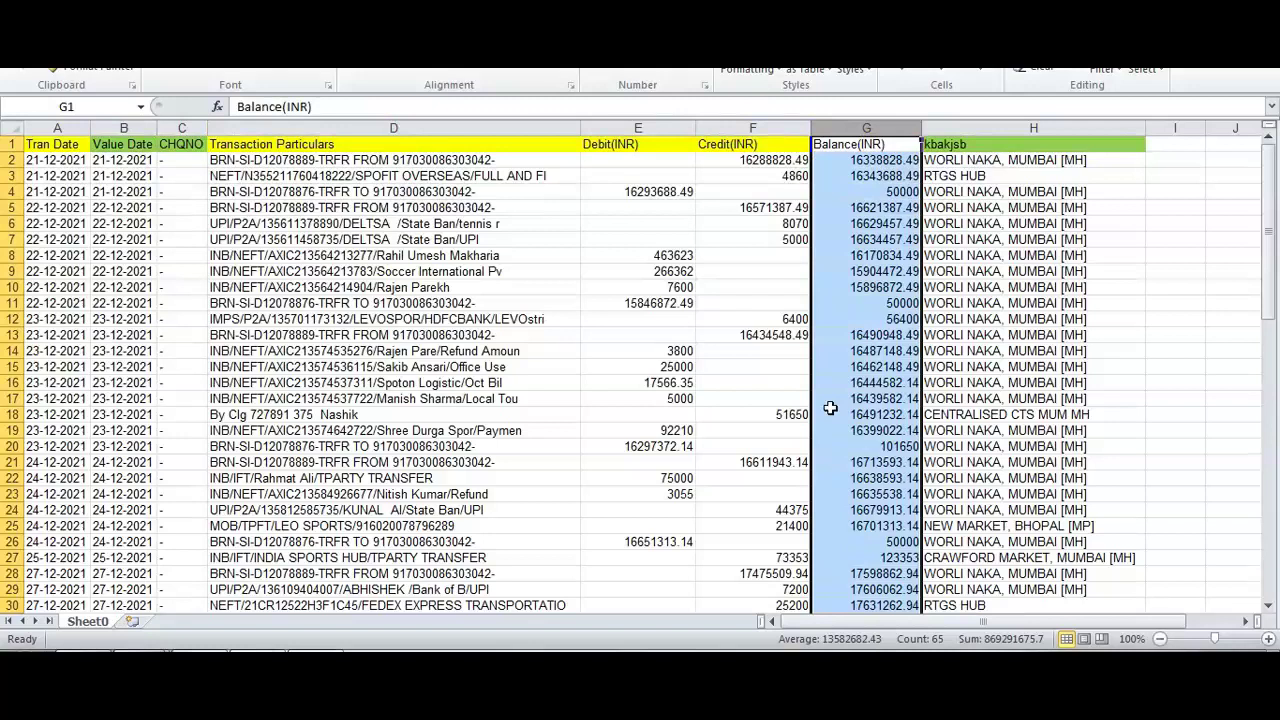
pyautogui.press('Left')
pyautogui.press('Left')
pyautogui.press('Left')
pyautogui.press('Left')
pyautogui.press('Left')
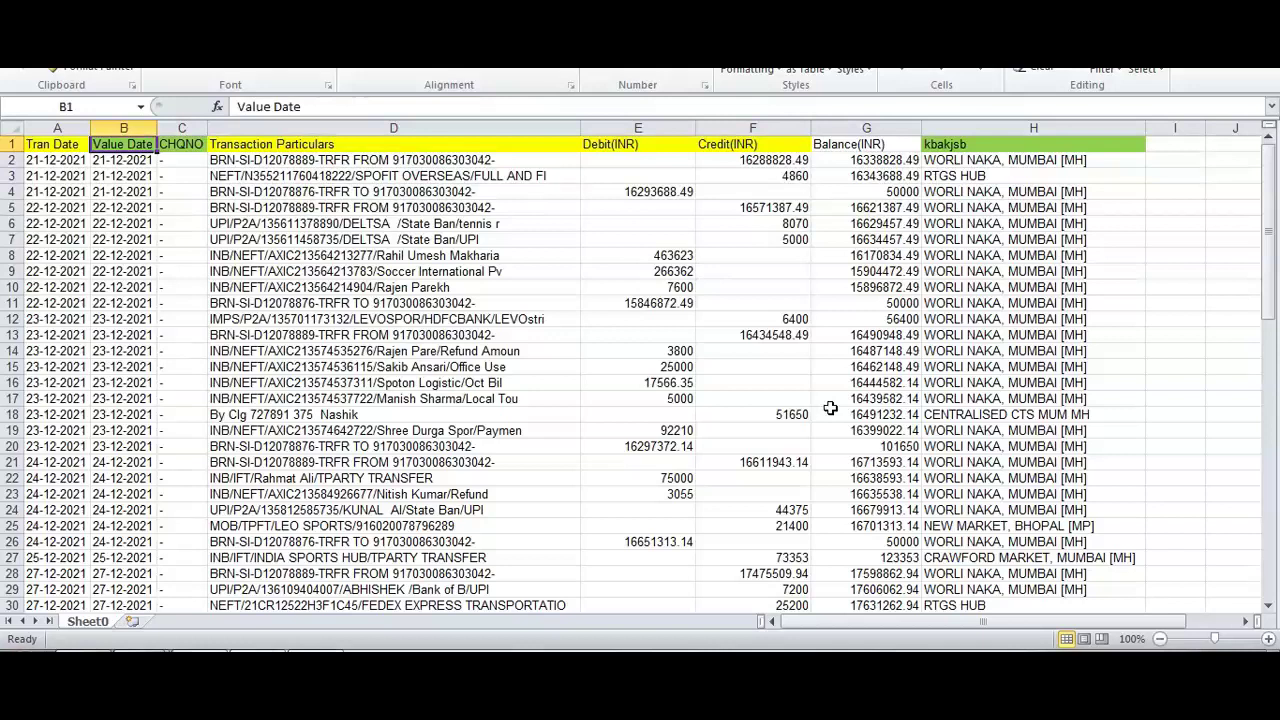
pyautogui.press('Right')
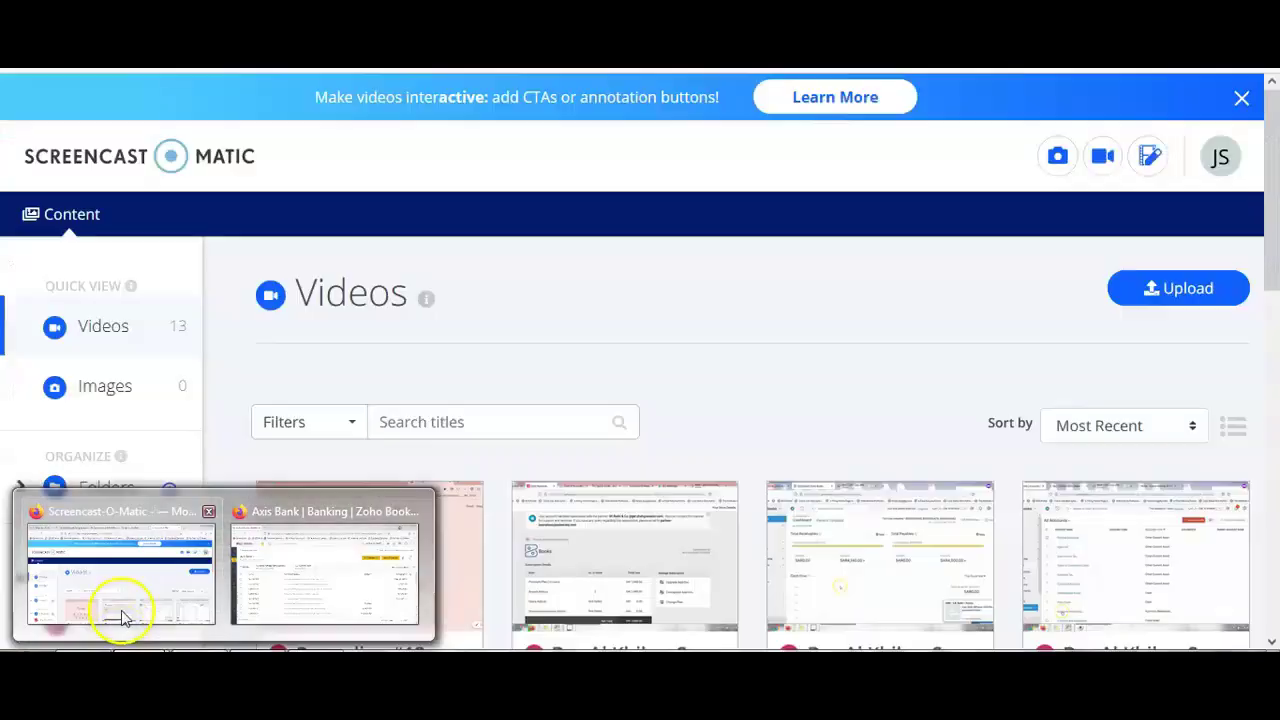
# Step: Switch to Zoho Books and open the statement import for the Axis Bank account from the banking overview
pyautogui.click(318, 630)
pyautogui.click(329, 606)
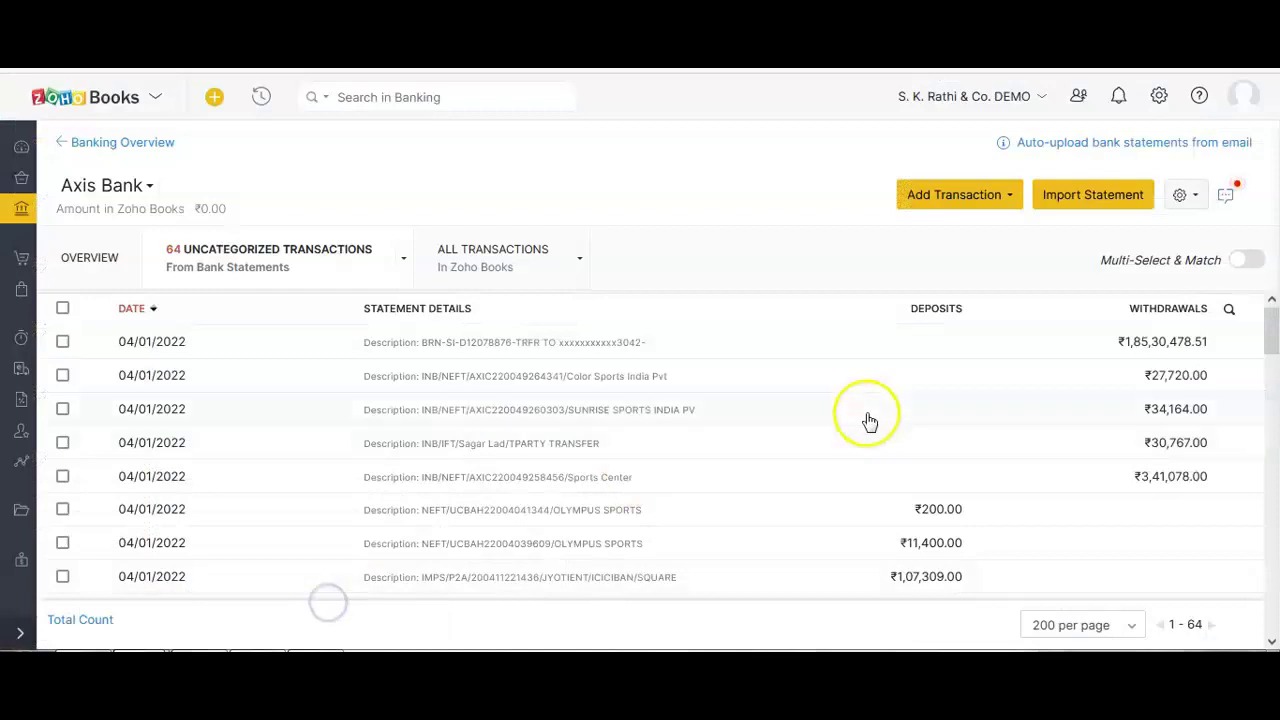
pyautogui.click(1066, 201)
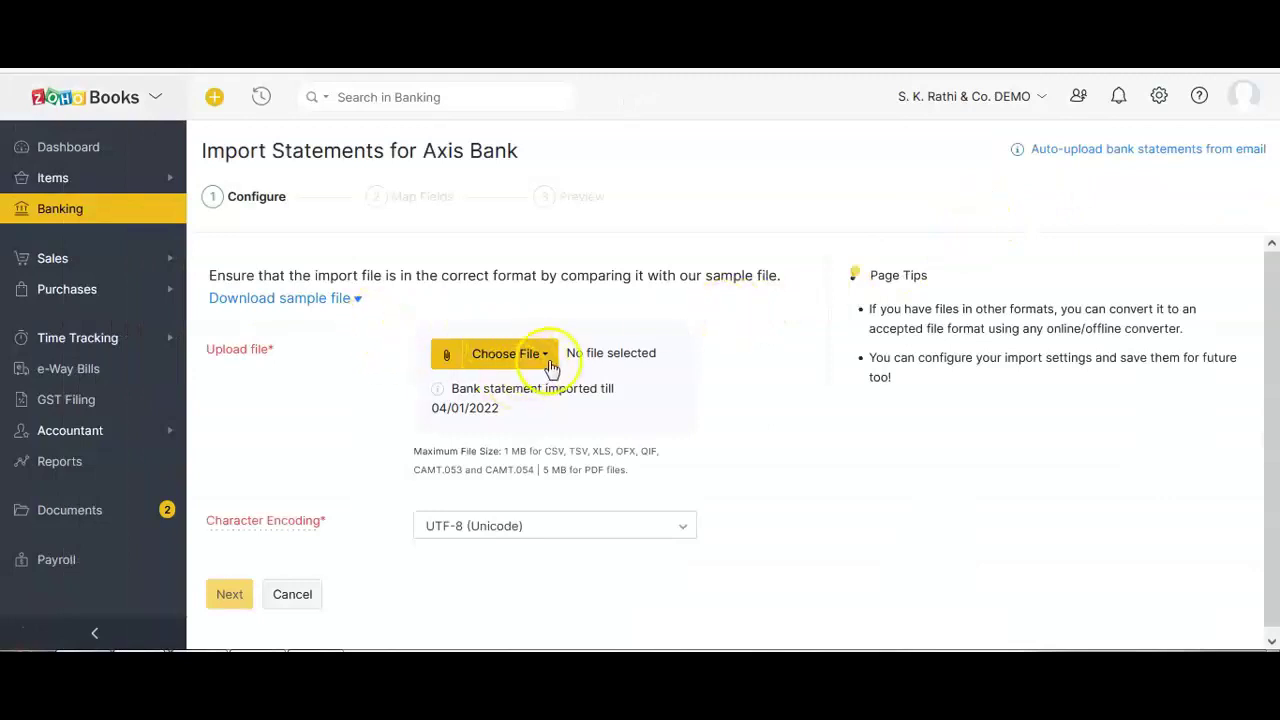
pyautogui.click(60, 212)
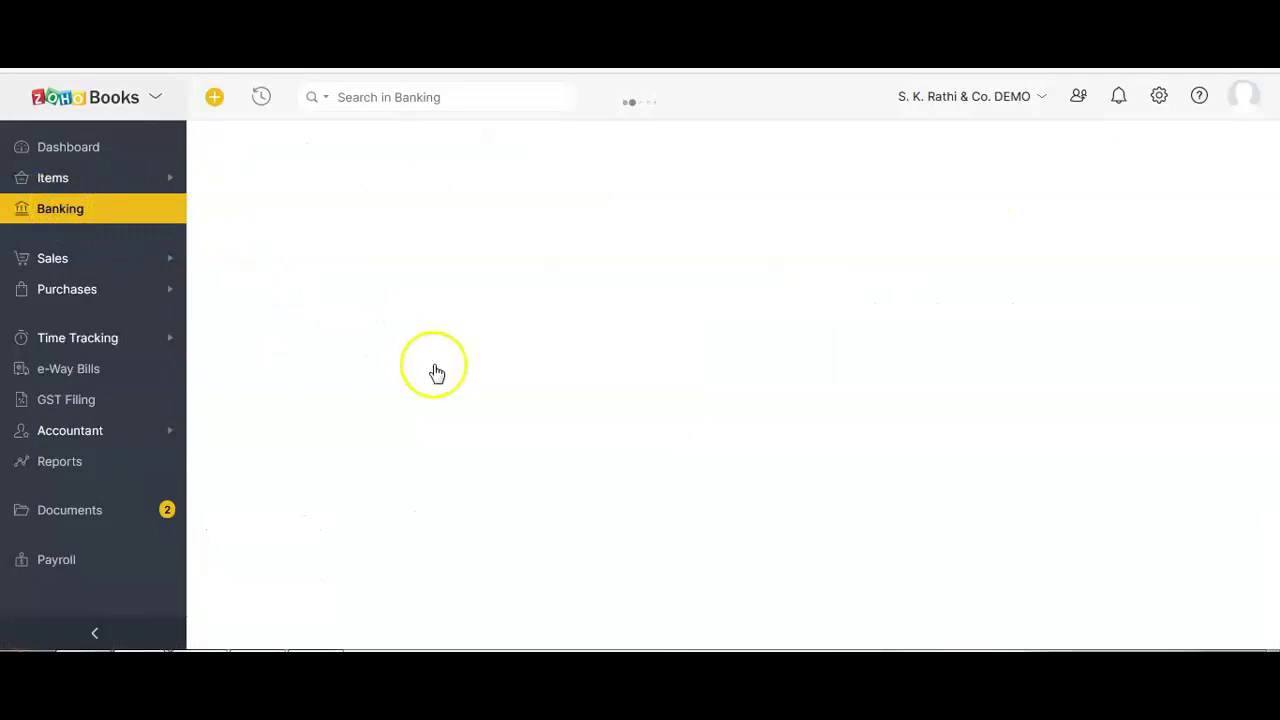
pyautogui.scroll(-5, 415, 368)
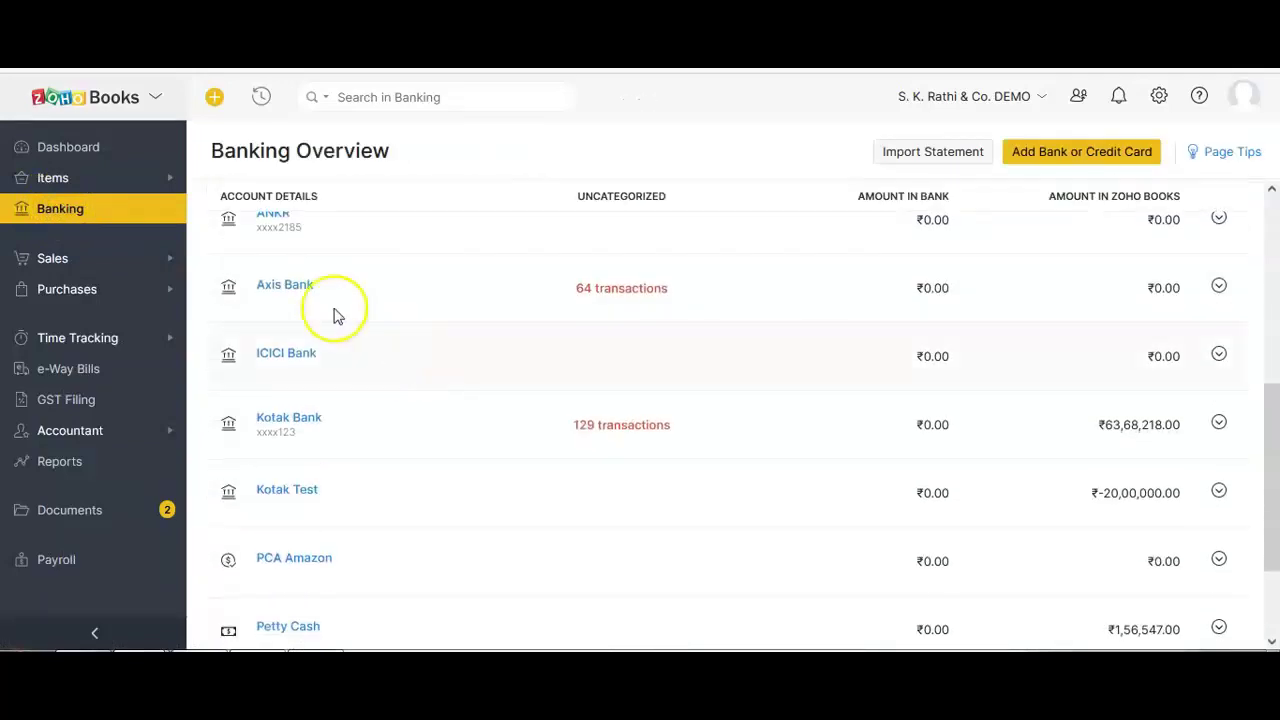
pyautogui.click(283, 296)
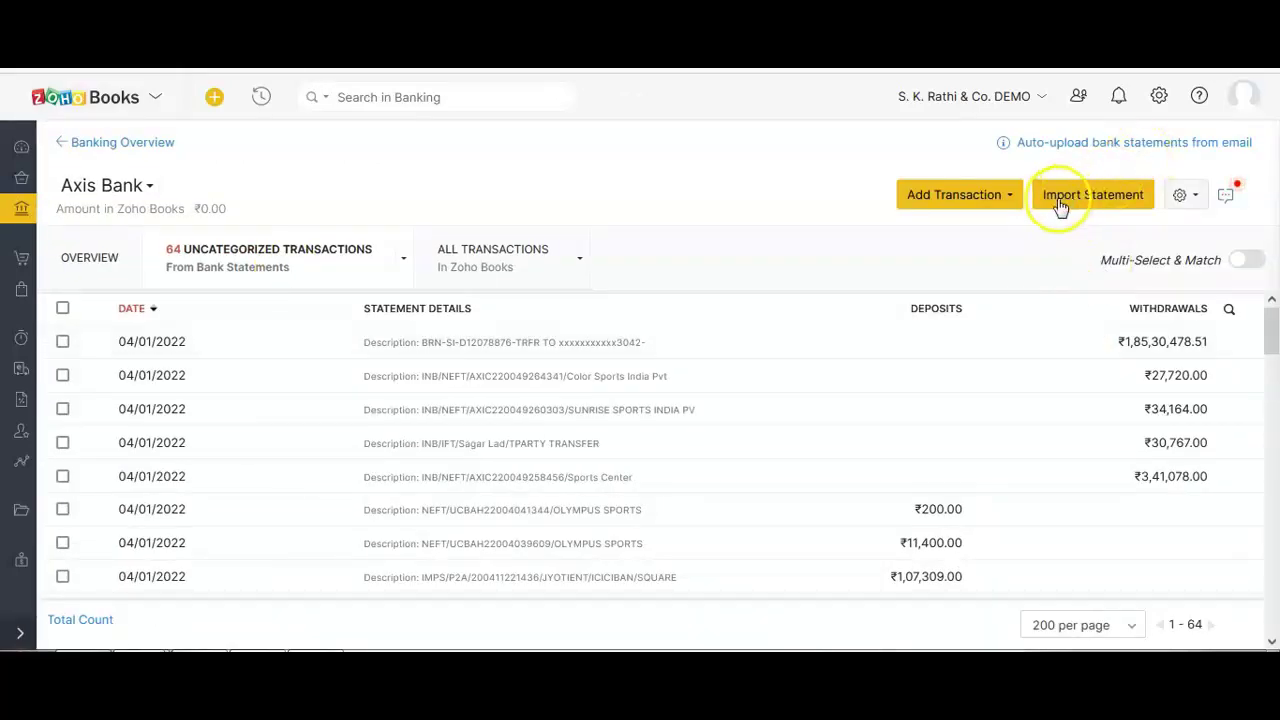
pyautogui.click(1114, 205)
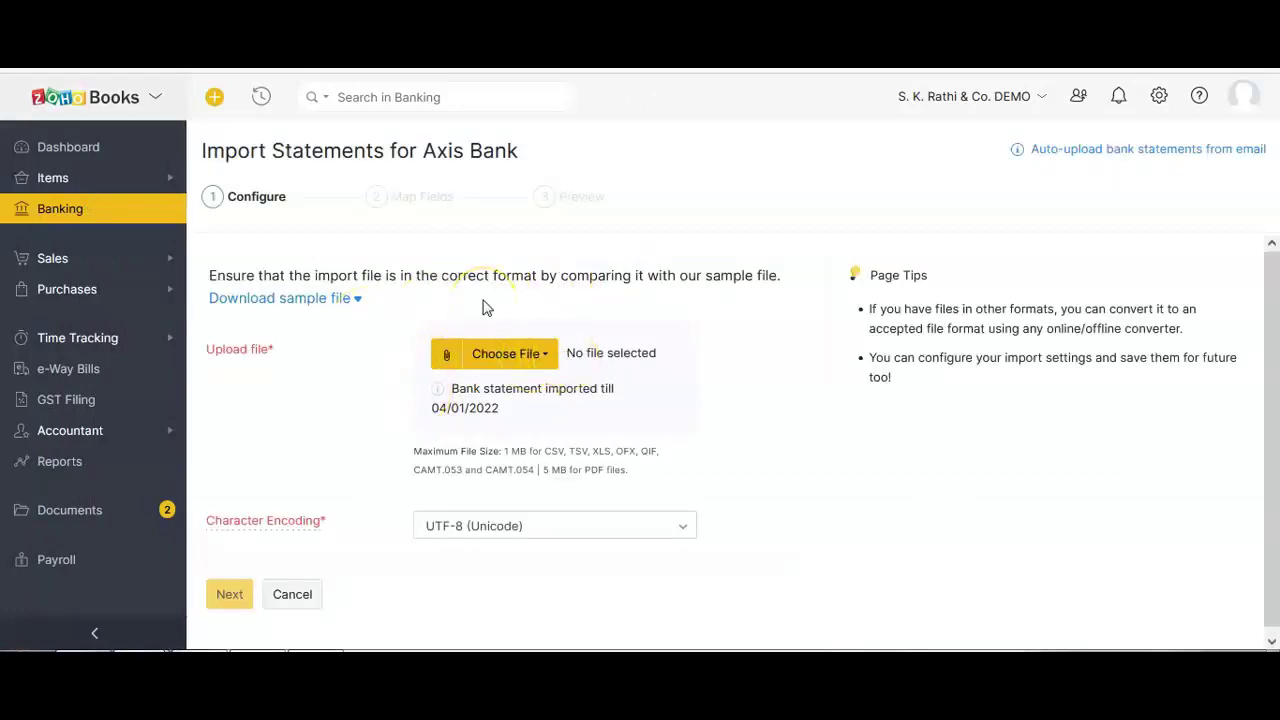
# Step: Choose the Axis Bank .xls statement from the desktop as the import file
pyautogui.click(491, 352)
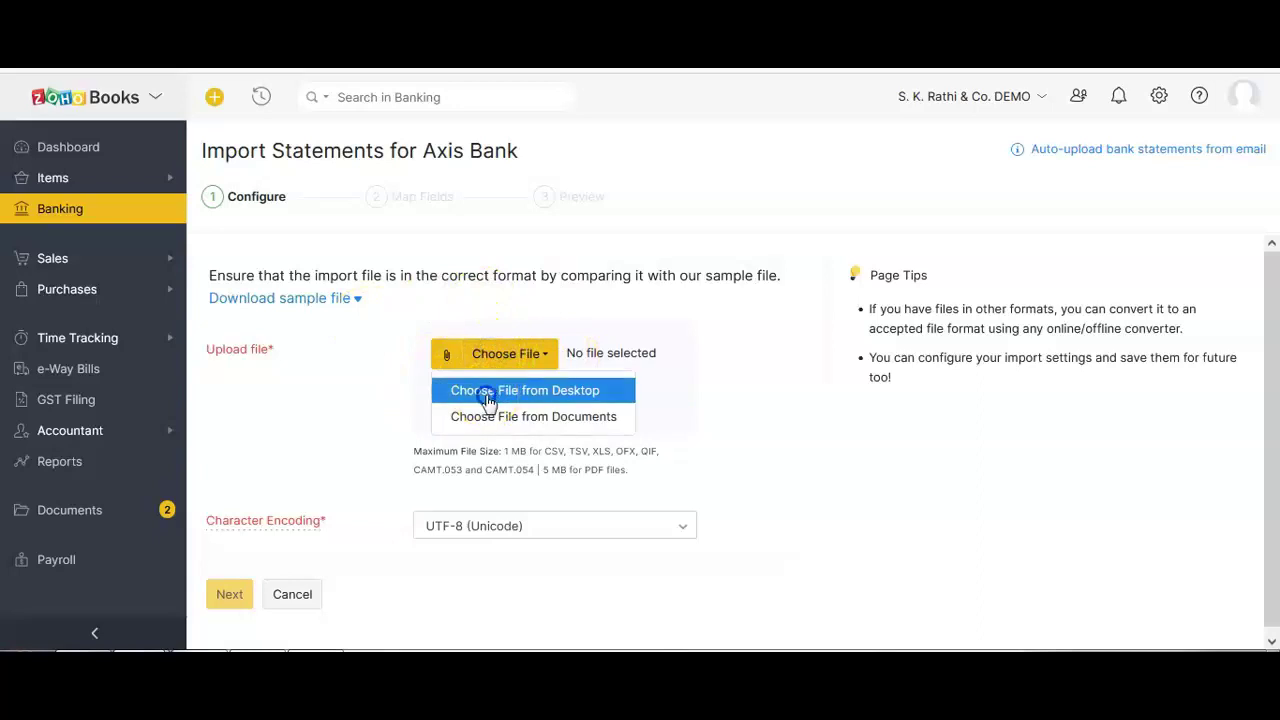
pyautogui.click(488, 396)
pyautogui.click(349, 266)
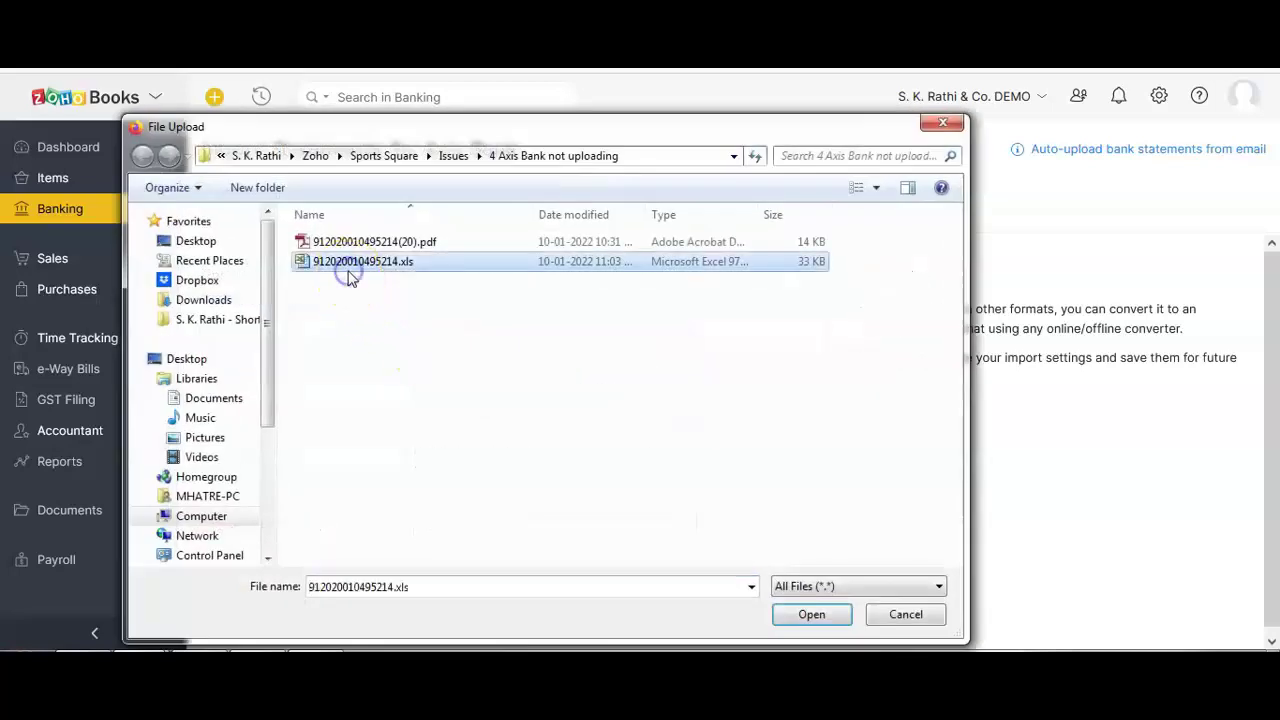
pyautogui.click(808, 616)
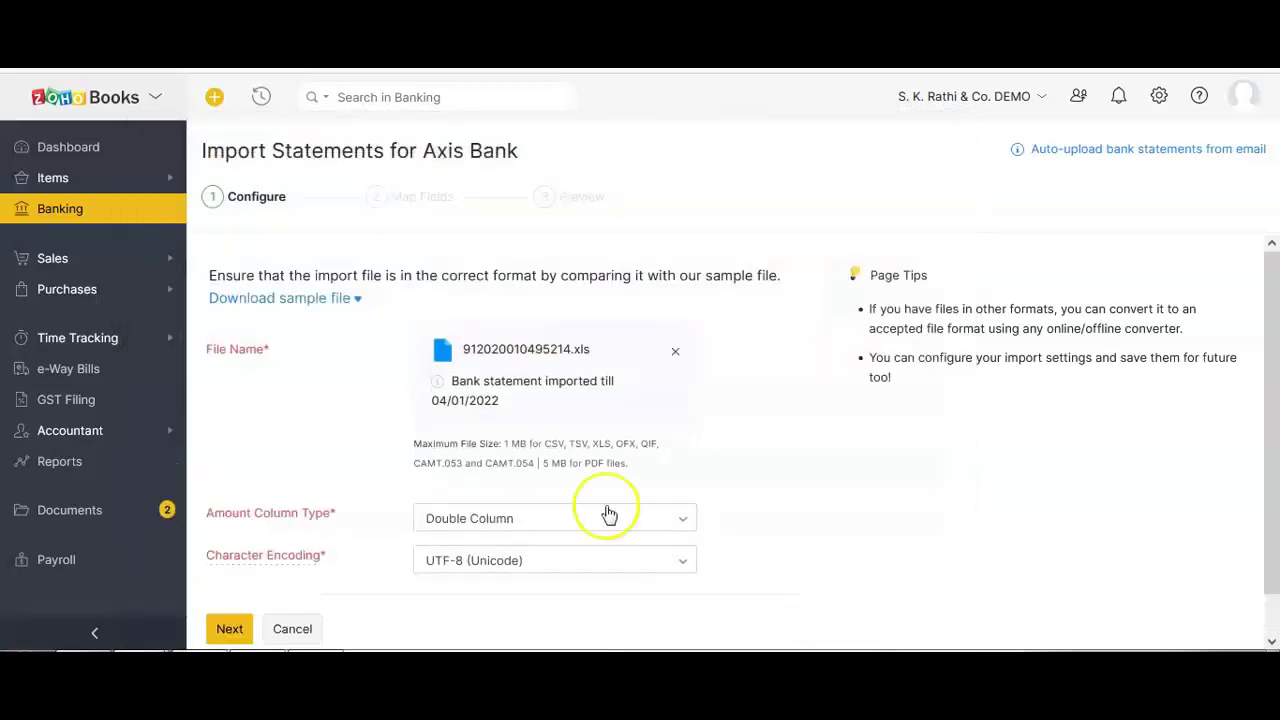
# Step: Examine the maximum file sizes for the CSV, TSV, XLS, OFX, QIF and PDF statement formats
pyautogui.moveTo(451, 443); pyautogui.dragTo(651, 443)
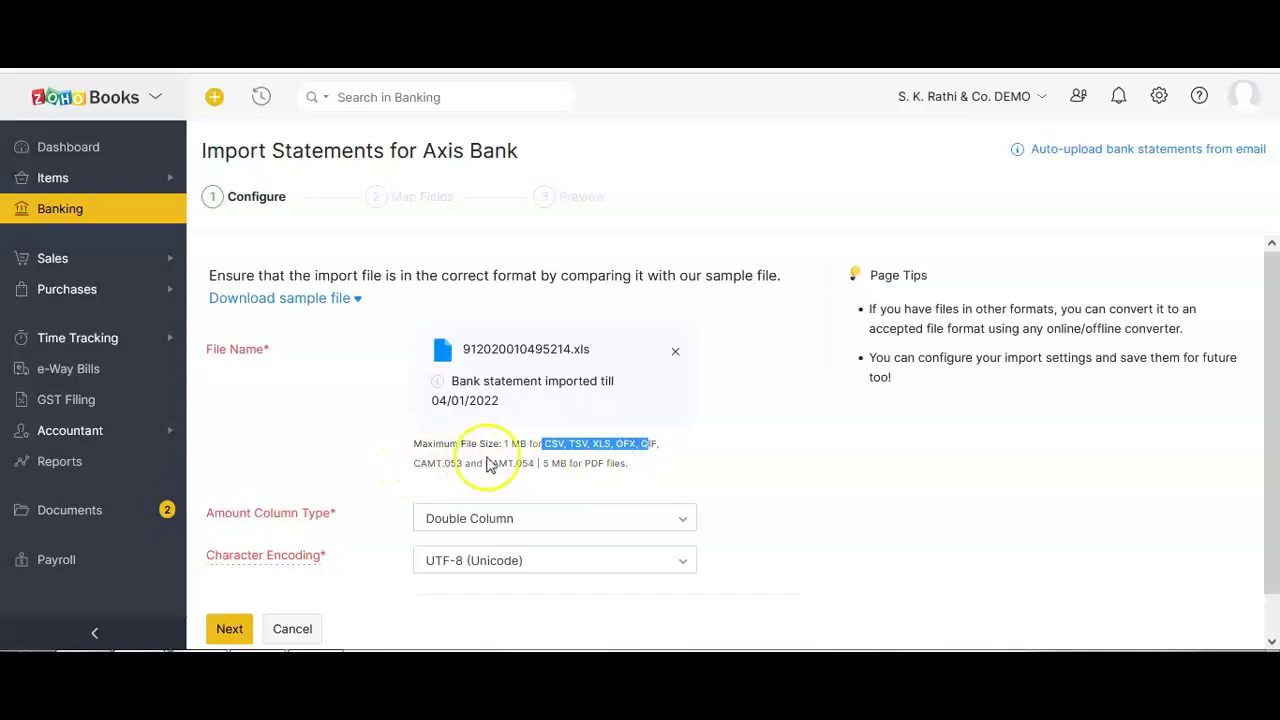
pyautogui.moveTo(627, 464); pyautogui.dragTo(539, 463)
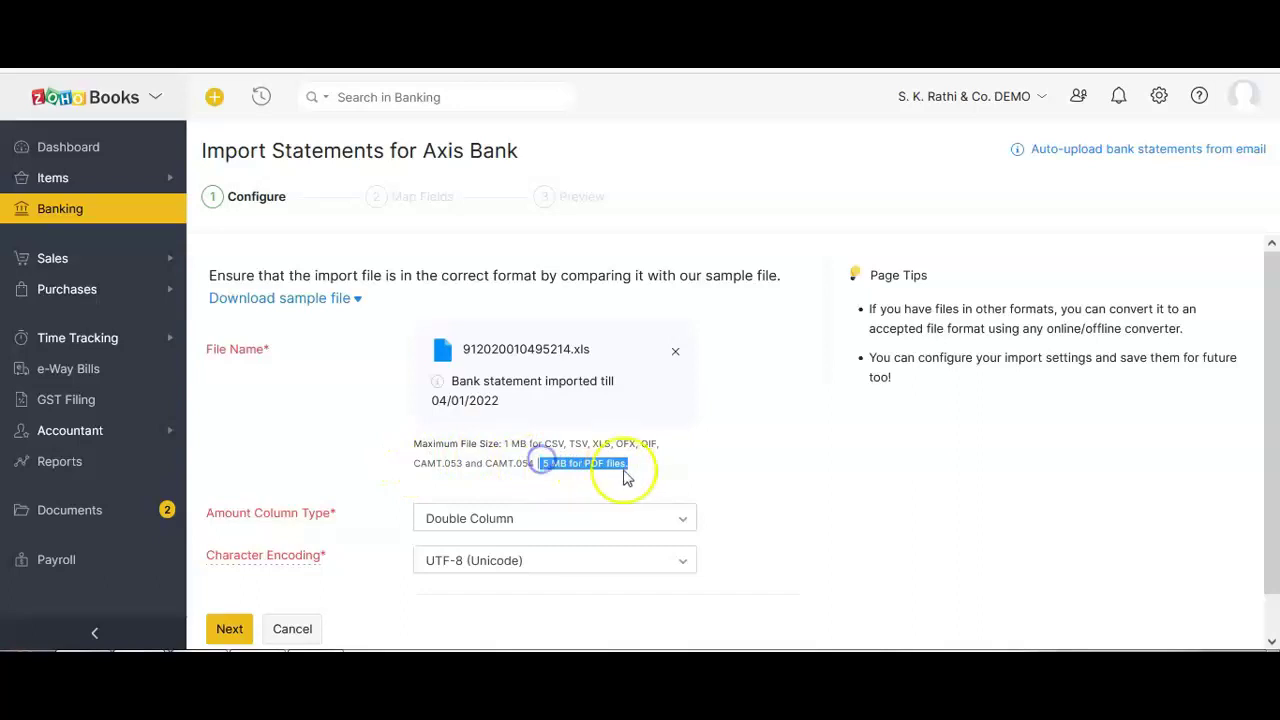
pyautogui.click(690, 470)
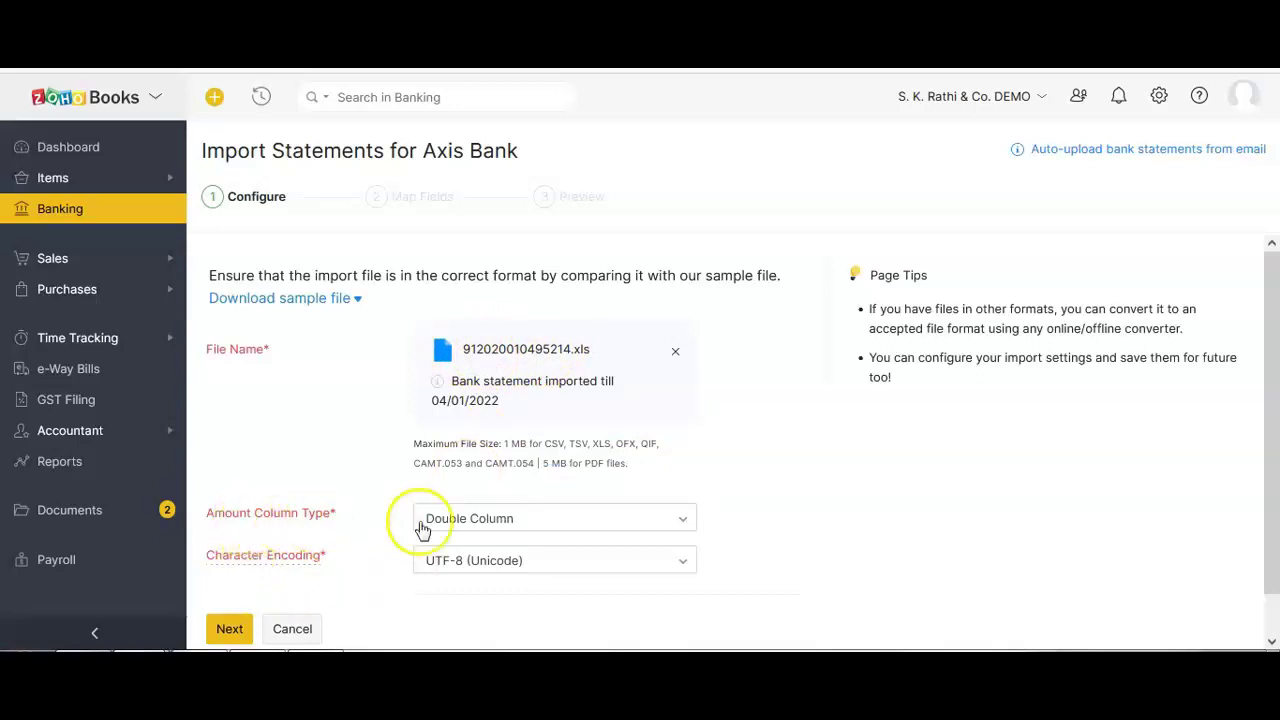
# Step: Check the Amount Column Type options, then compare the Double Column type with the Debit(INR) and Credit(INR) columns in Excel
pyautogui.scroll(-1, 543, 526)
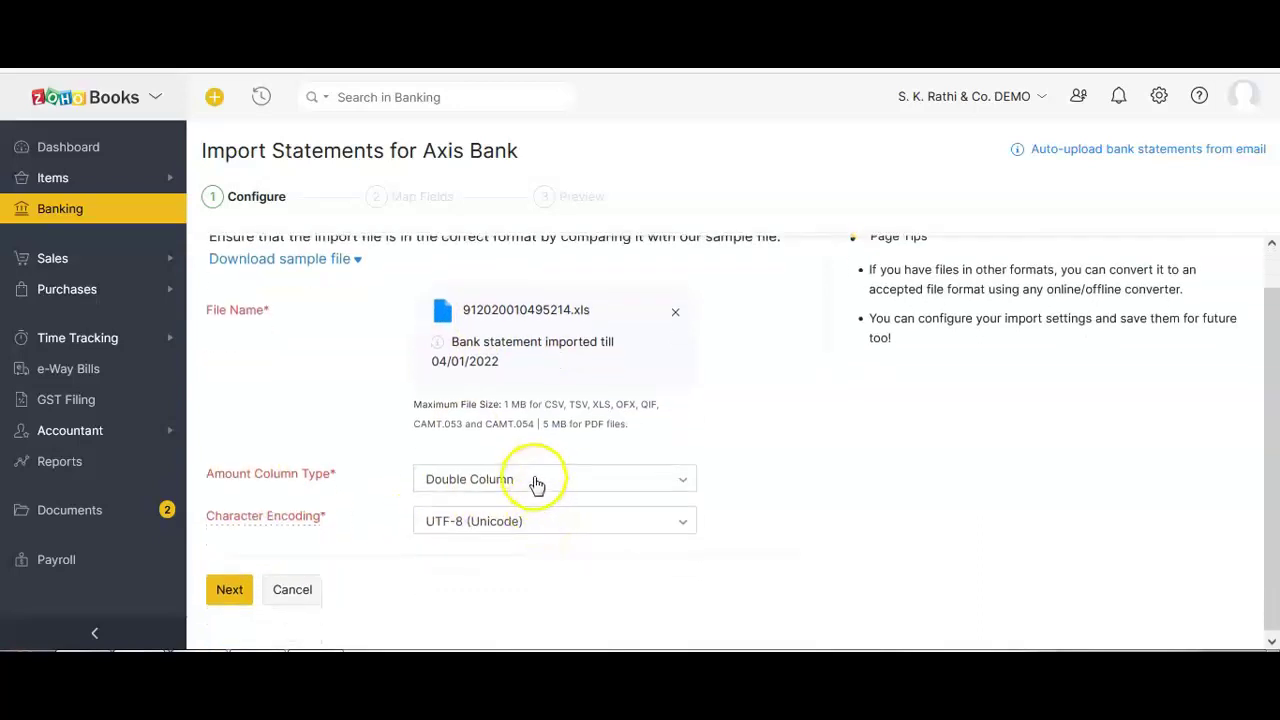
pyautogui.click(531, 479)
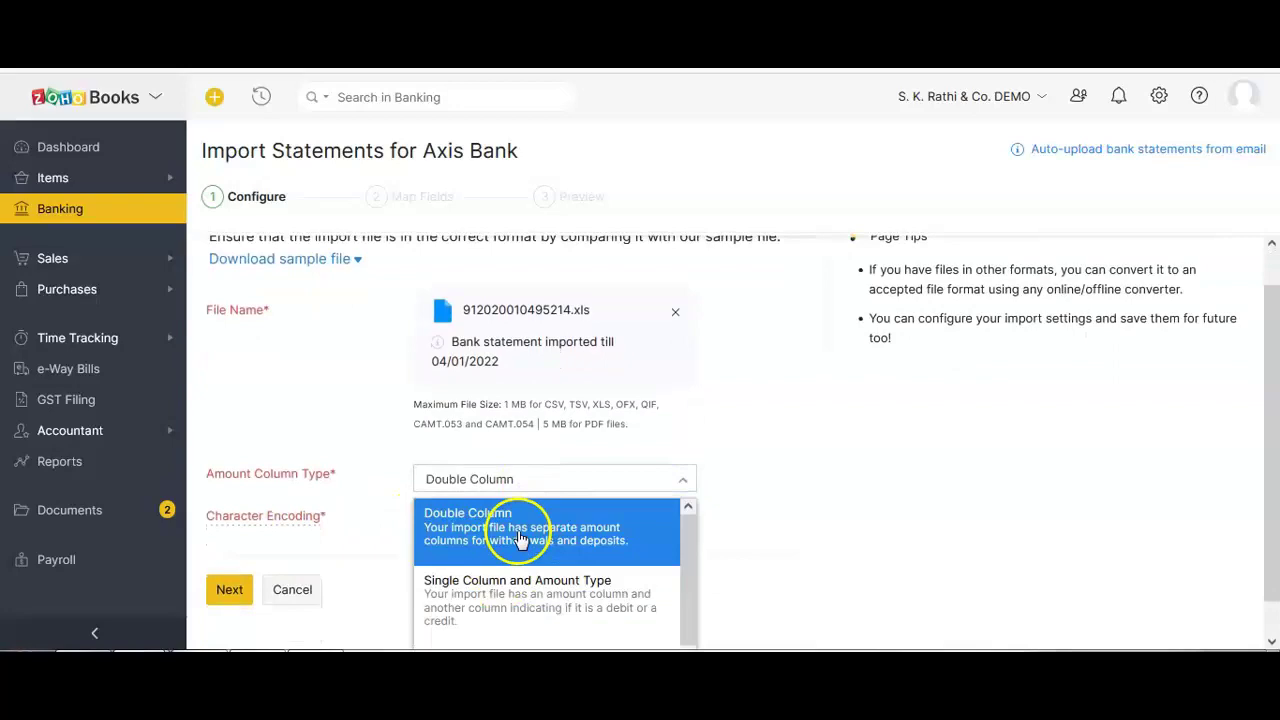
pyautogui.hotkey('alt', 'Tab')
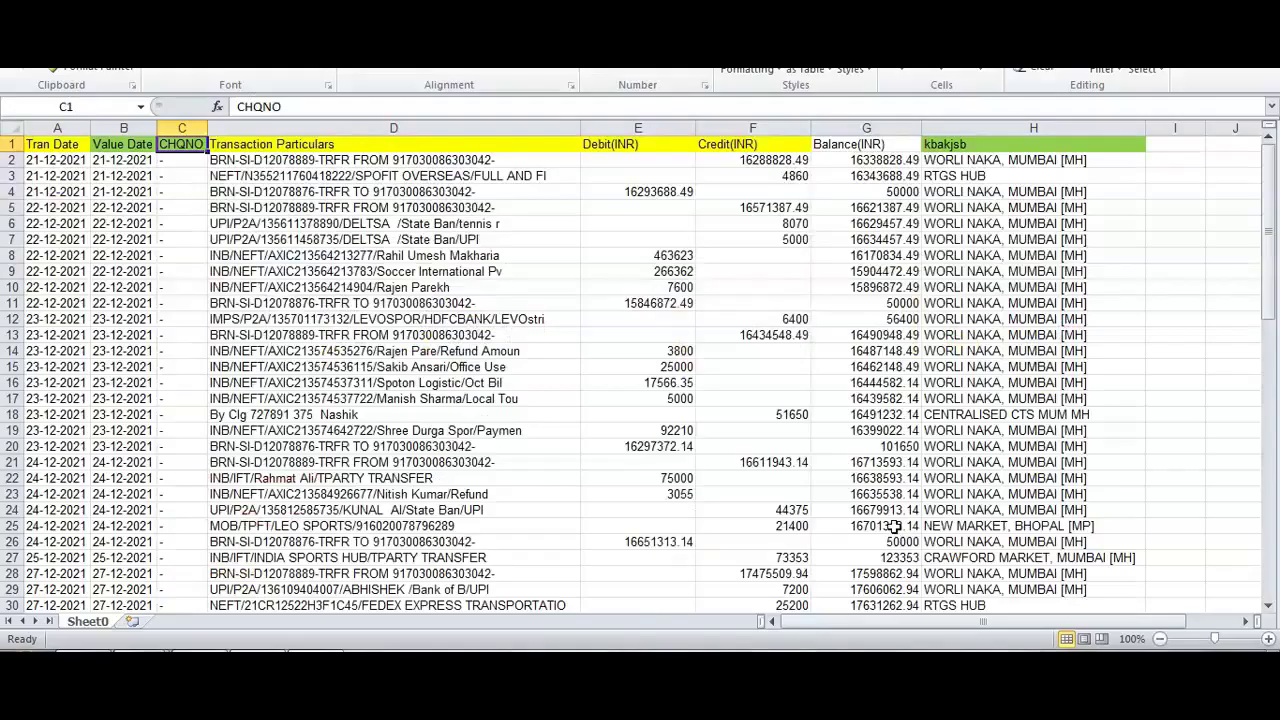
pyautogui.click(661, 124)
pyautogui.moveTo(661, 124); pyautogui.dragTo(745, 125)
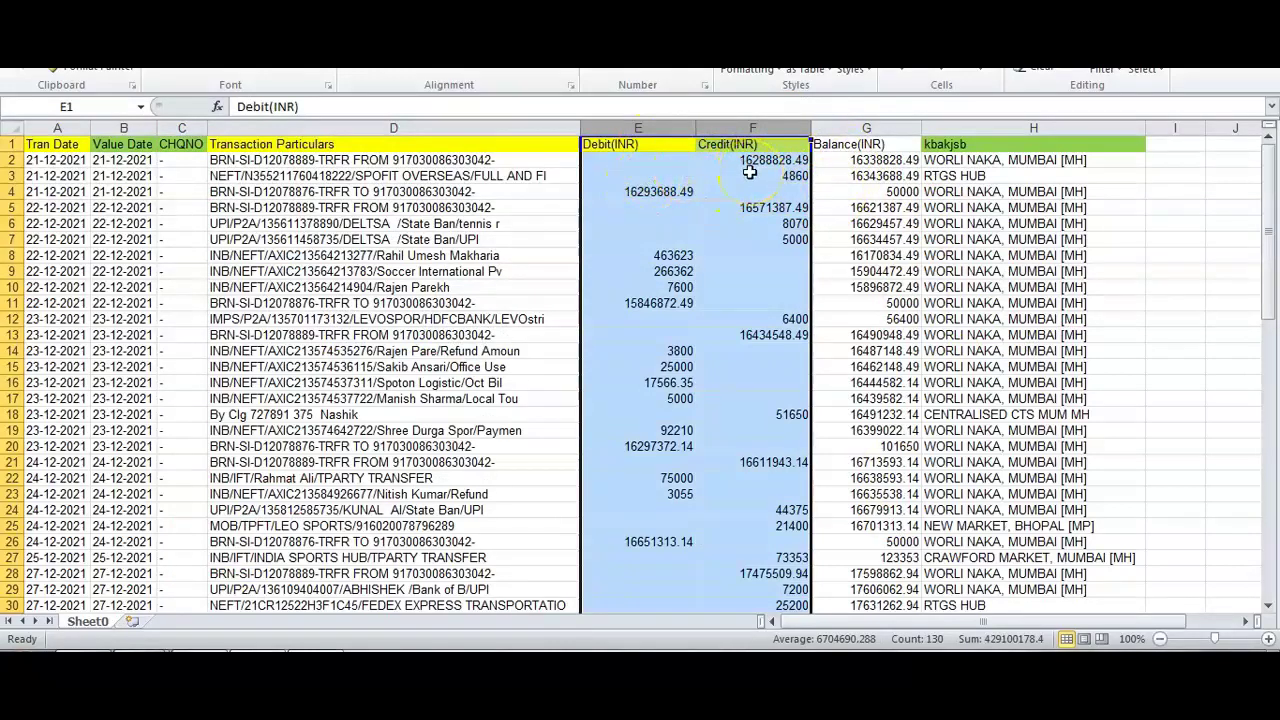
pyautogui.click(660, 166)
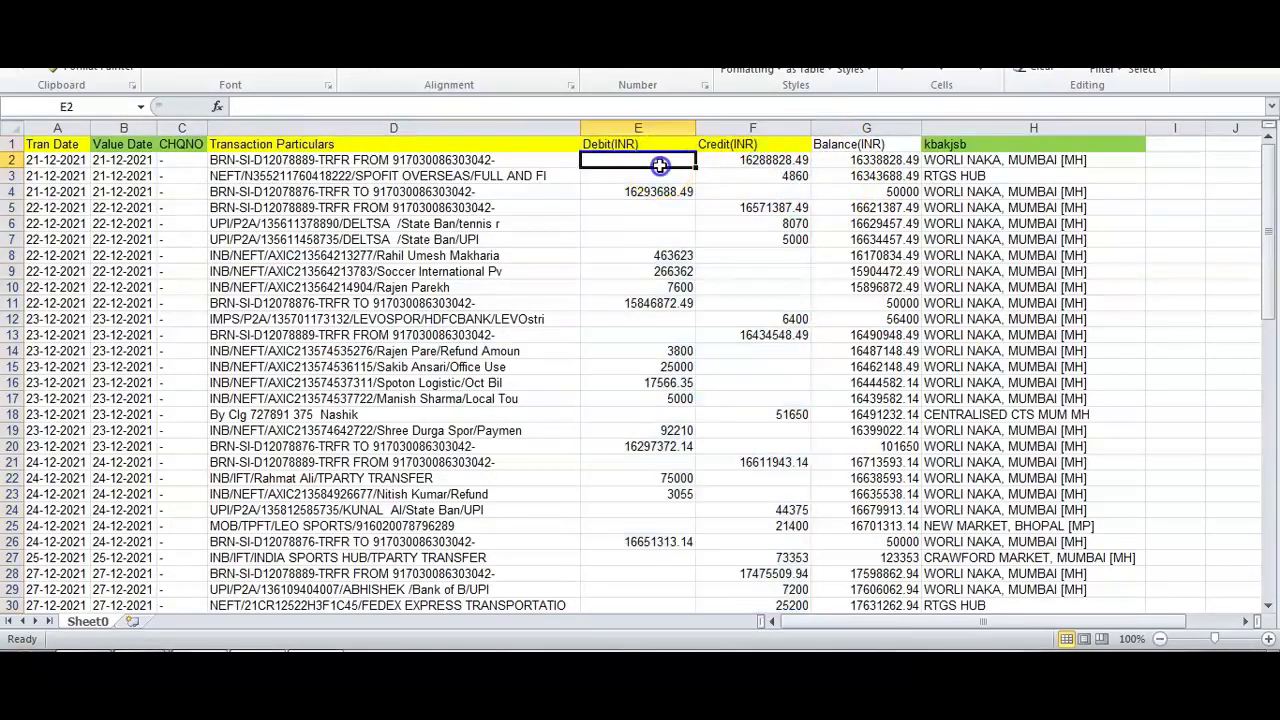
# Step: Insert a blank column before Balance(INR) and enter Cr, Cr and Dr in cells G2 to G4
pyautogui.press('Right')
pyautogui.press('Right')
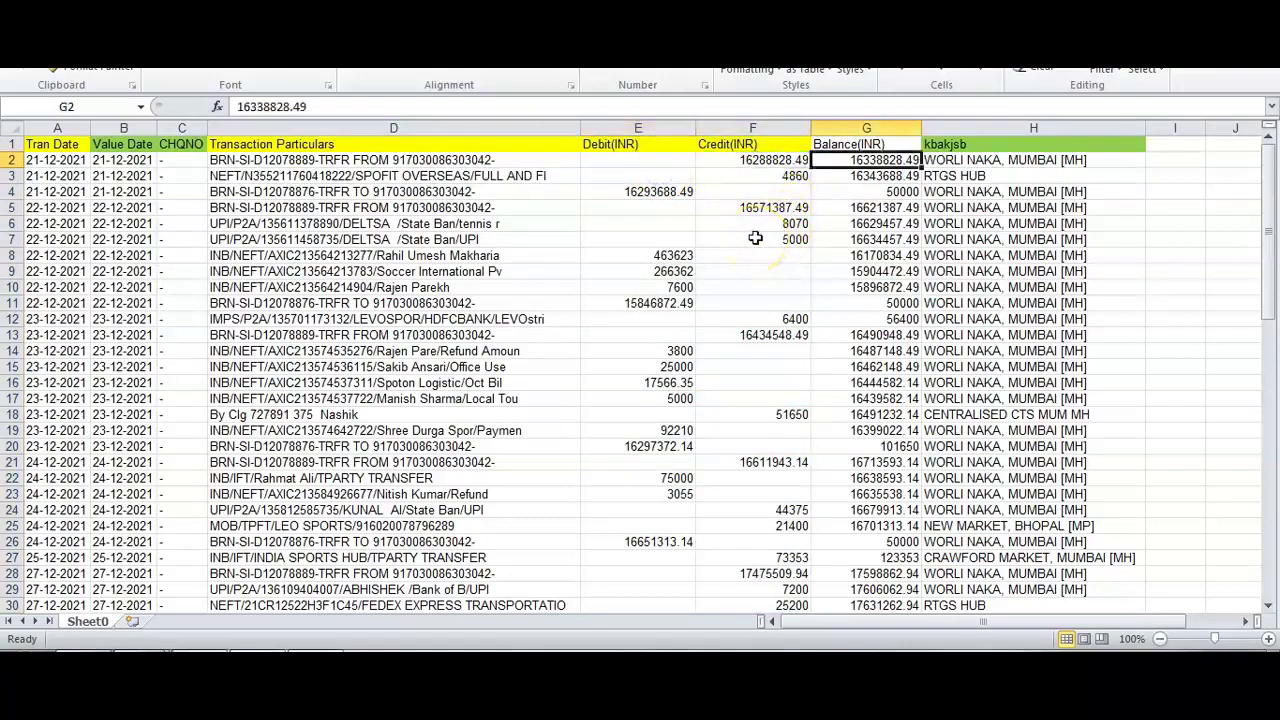
pyautogui.hotkey('ctrl', 'space')
pyautogui.hotkey('ctrl', 'shift', '+')
pyautogui.press('Up')
pyautogui.press('Down')
pyautogui.write('Cr')
pyautogui.press('Return')
pyautogui.write('Cr')
pyautogui.press('Return')
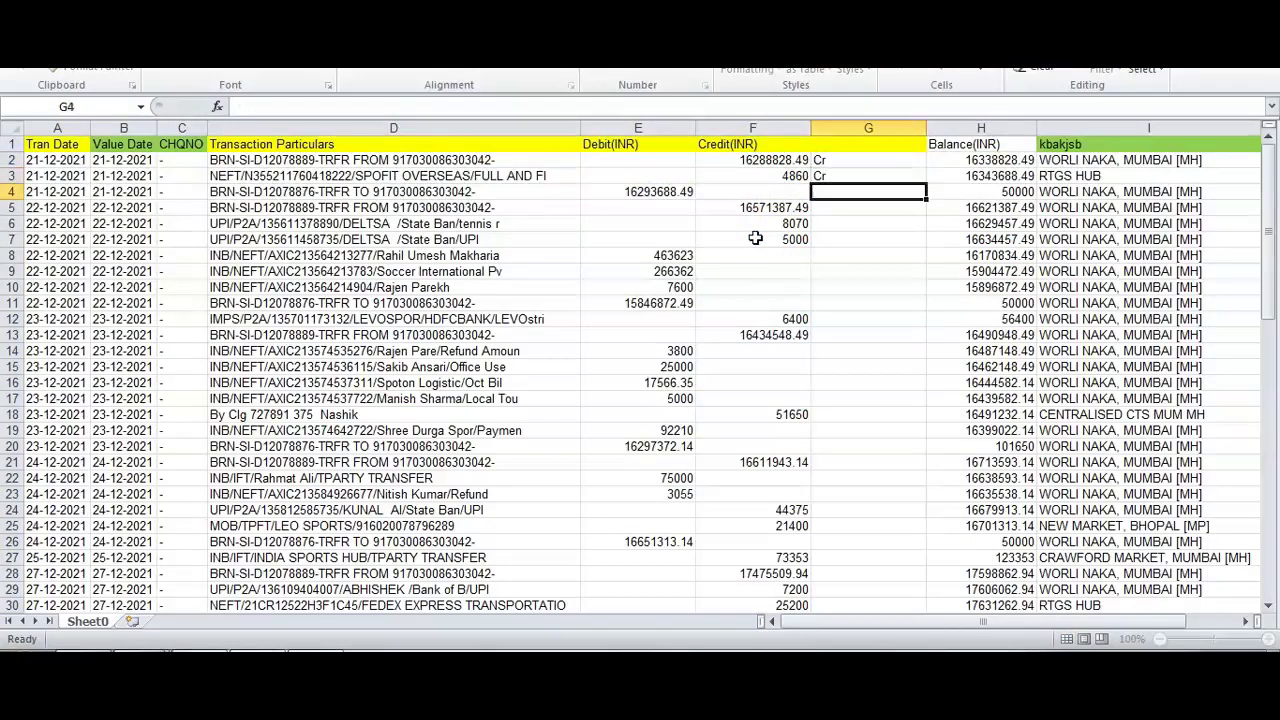
pyautogui.write('Dr')
pyautogui.press('Return')
# Step: Examine the Credit(INR) column together with the adjacent Cr/Dr column as a single amount and type layout
pyautogui.press('Left')
pyautogui.press('Up')
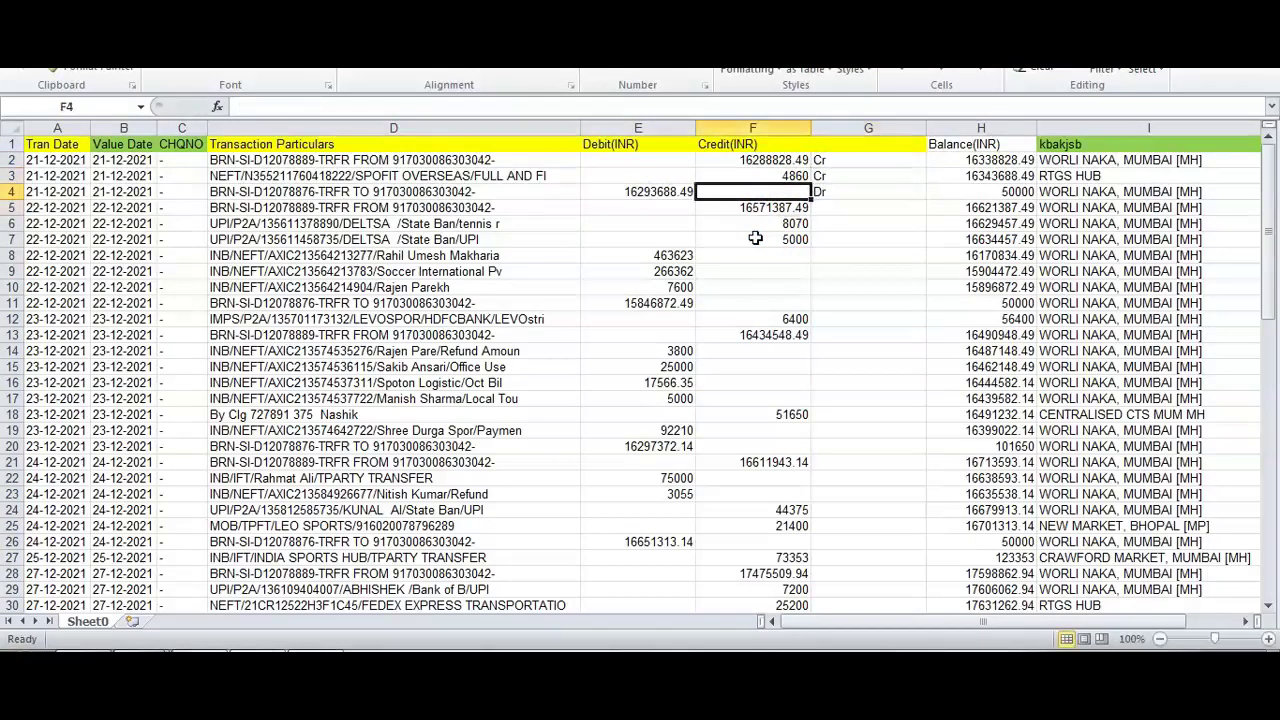
pyautogui.hotkey('ctrl', 'space')
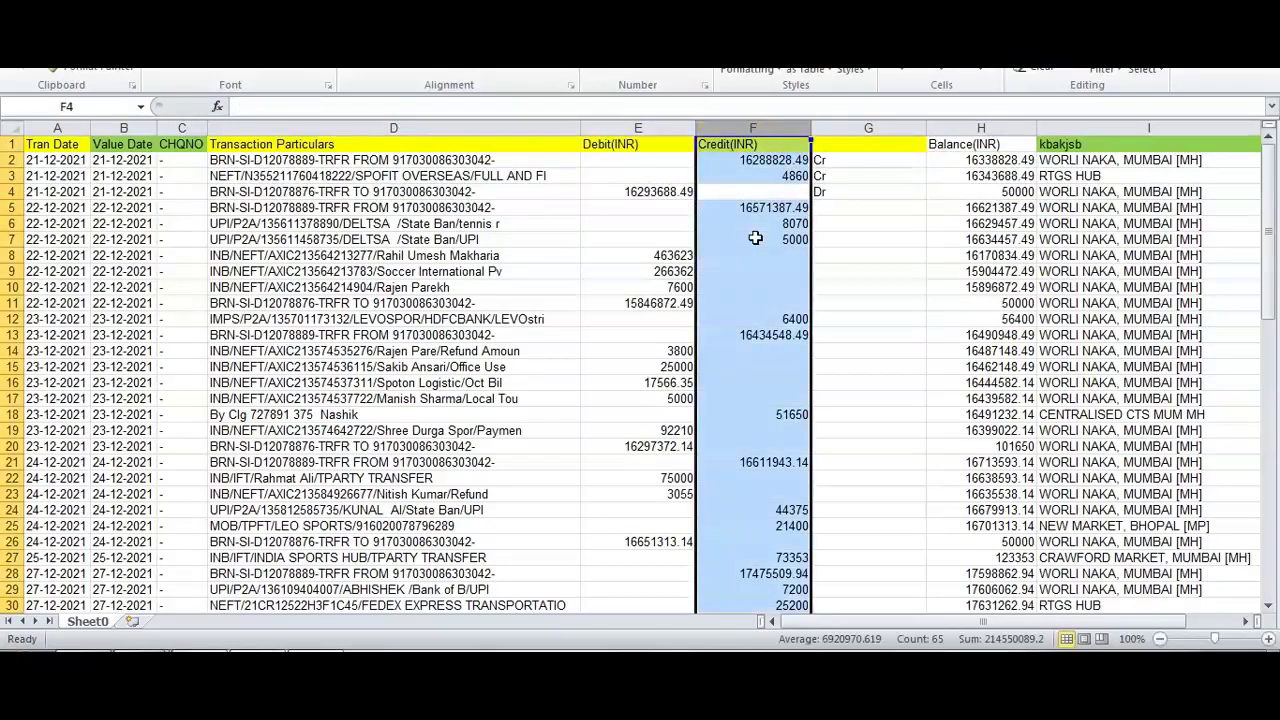
pyautogui.press('Right')
pyautogui.hotkey('ctrl', 'space')
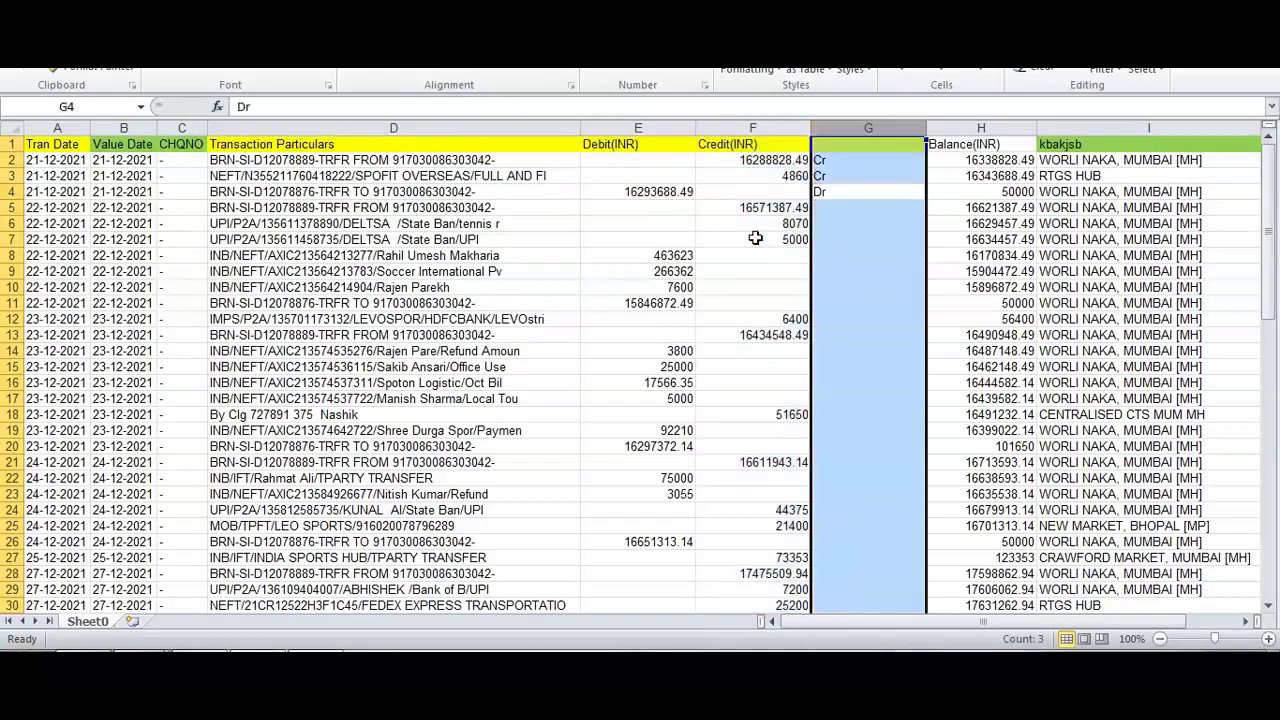
pyautogui.press('Left')
pyautogui.hotkey('ctrl', 'space')
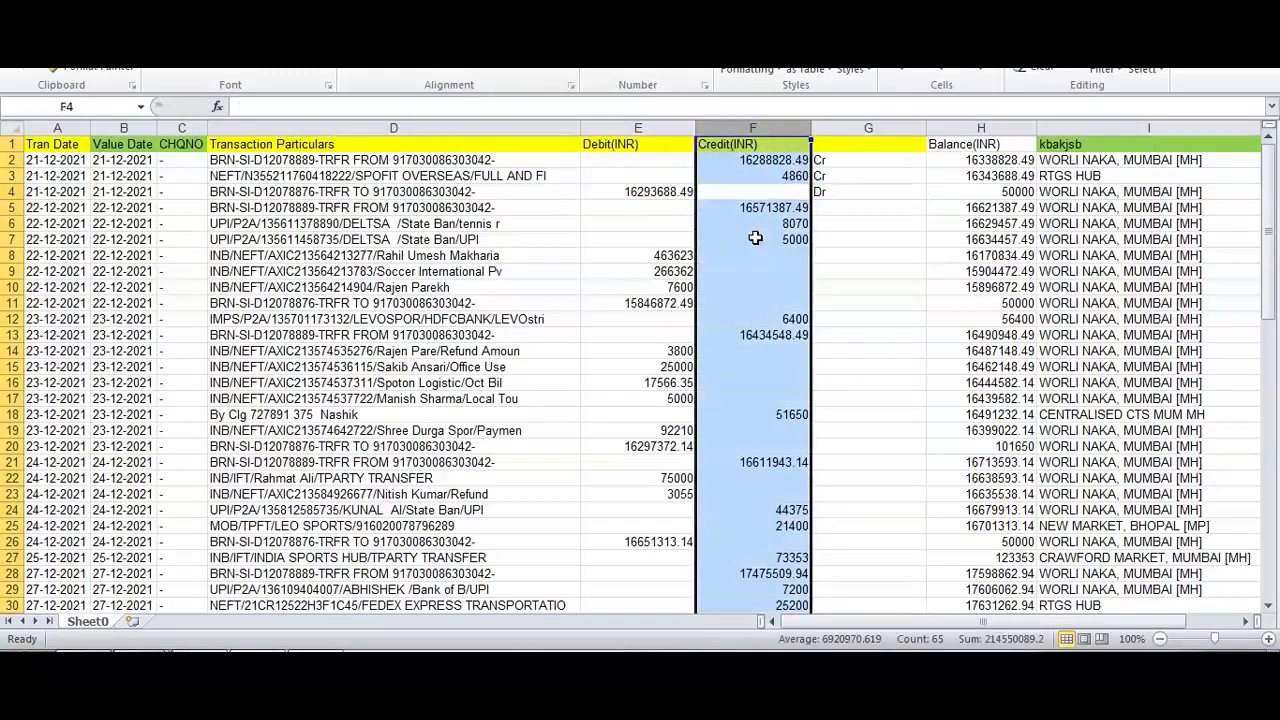
pyautogui.hotkey('shift', 'Right')
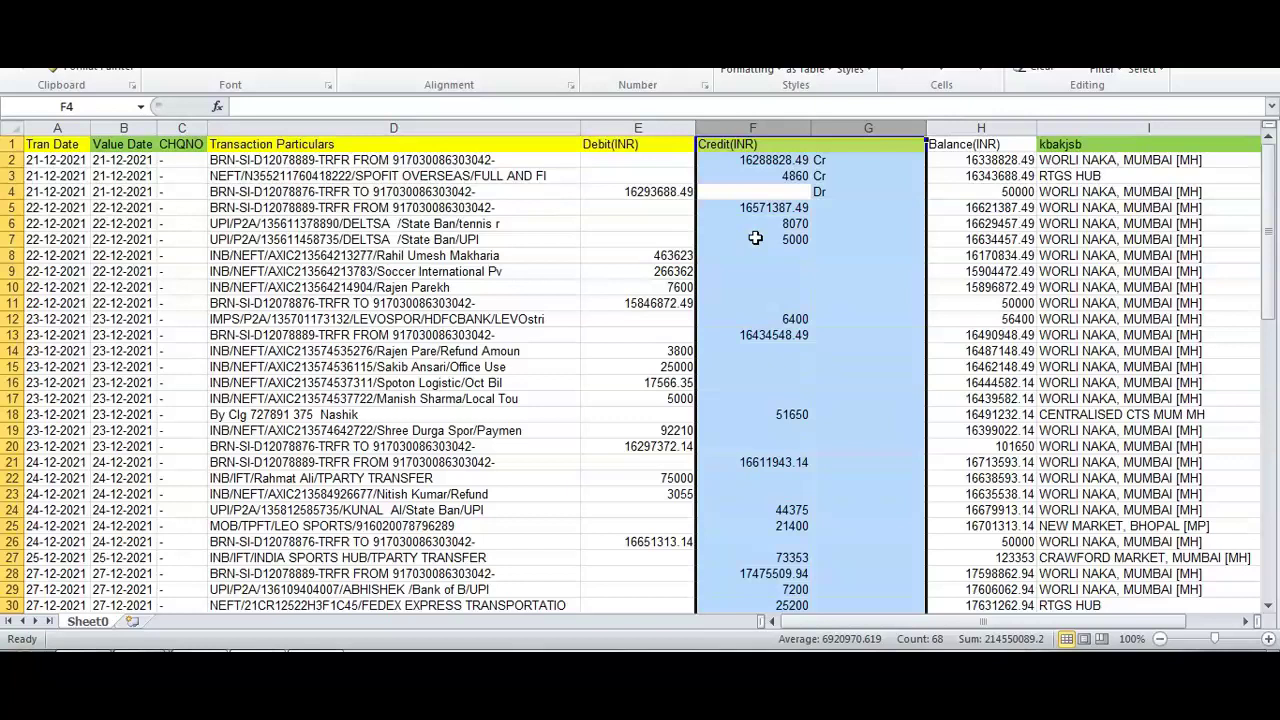
pyautogui.press('Right')
pyautogui.hotkey('ctrl', 'space')
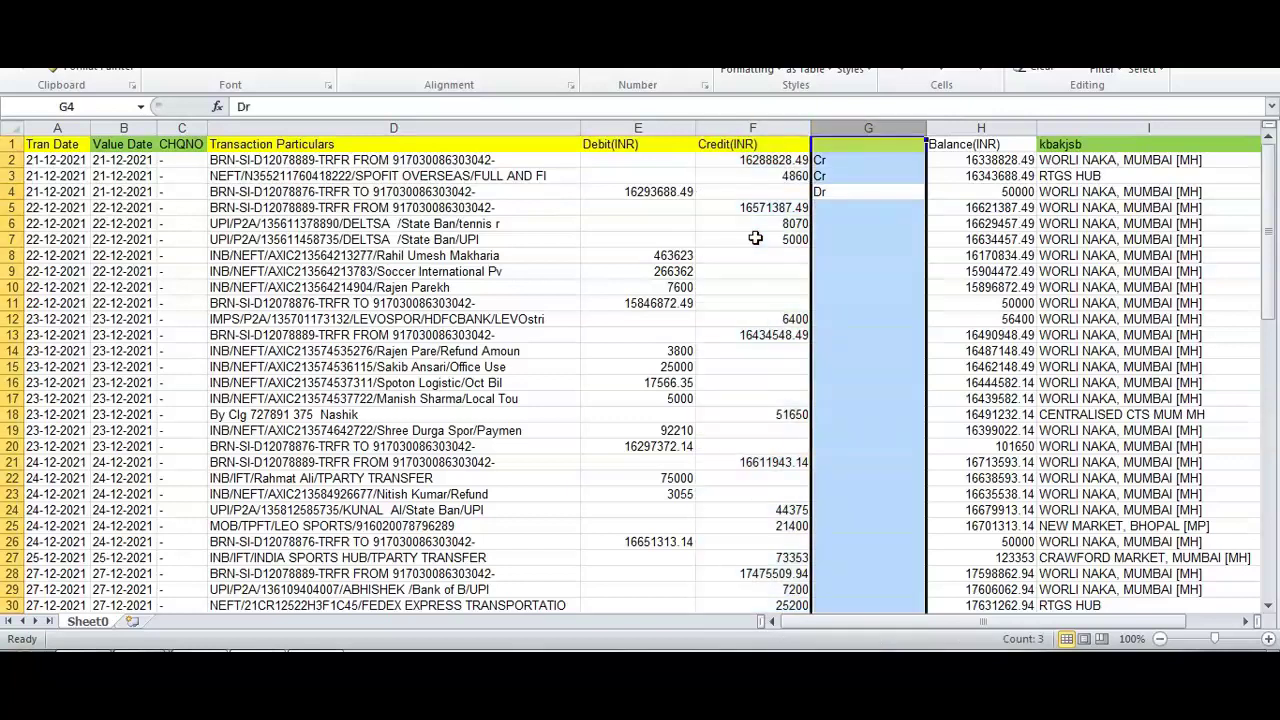
# Step: Delete the Cr/Dr column G from the sheet and return to the heading row
pyautogui.hotkey('ctrl', '-')
pyautogui.press('Left')
pyautogui.hotkey('ctrl', 'Up')
pyautogui.hotkey('ctrl', 'Up')
# Step: Switch back to Zoho Books and proceed to field mapping with the Double Column amount type and UTF-8 (Unicode) encoding
pyautogui.hotkey('alt', 'Tab')
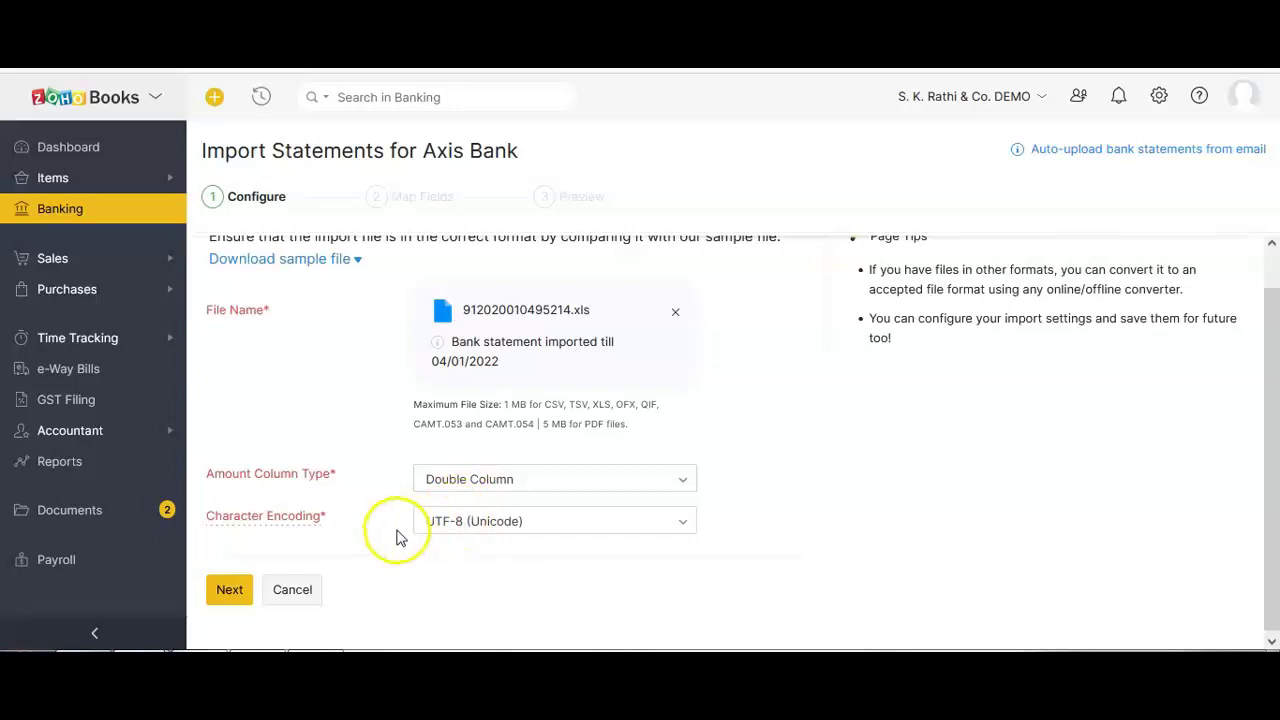
pyautogui.click(227, 591)
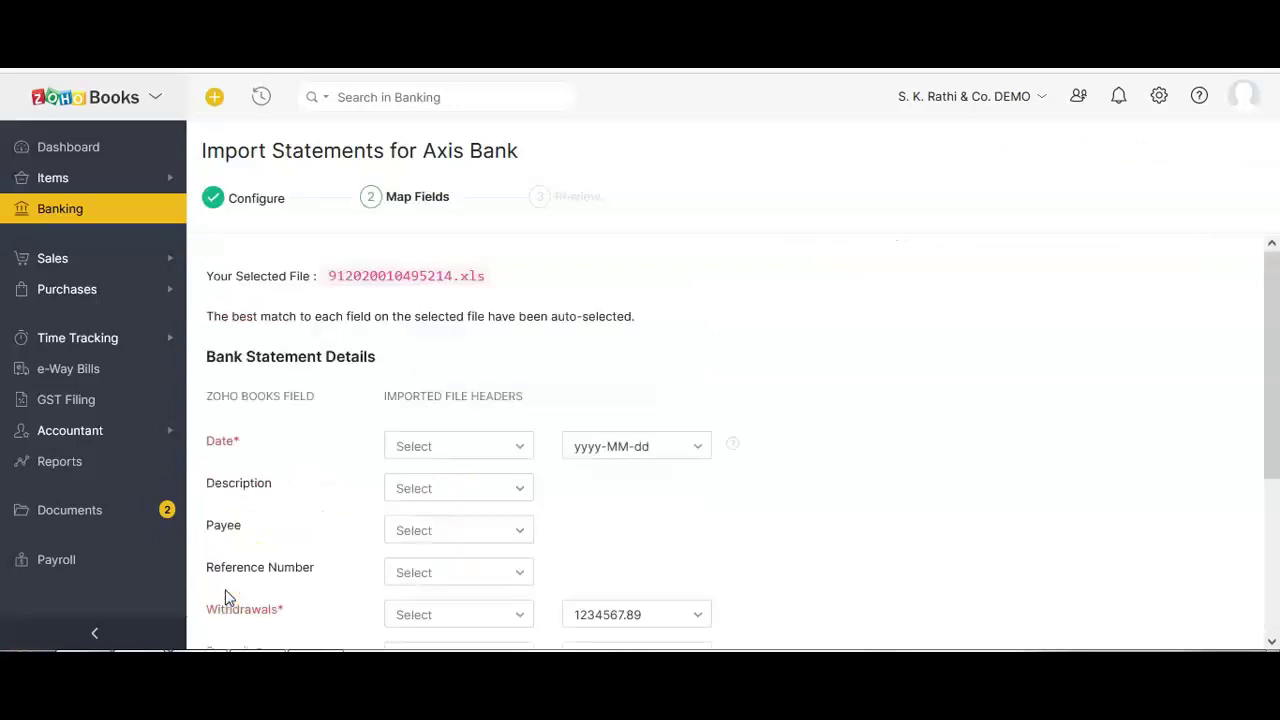
pyautogui.scroll(-2, 553, 256)
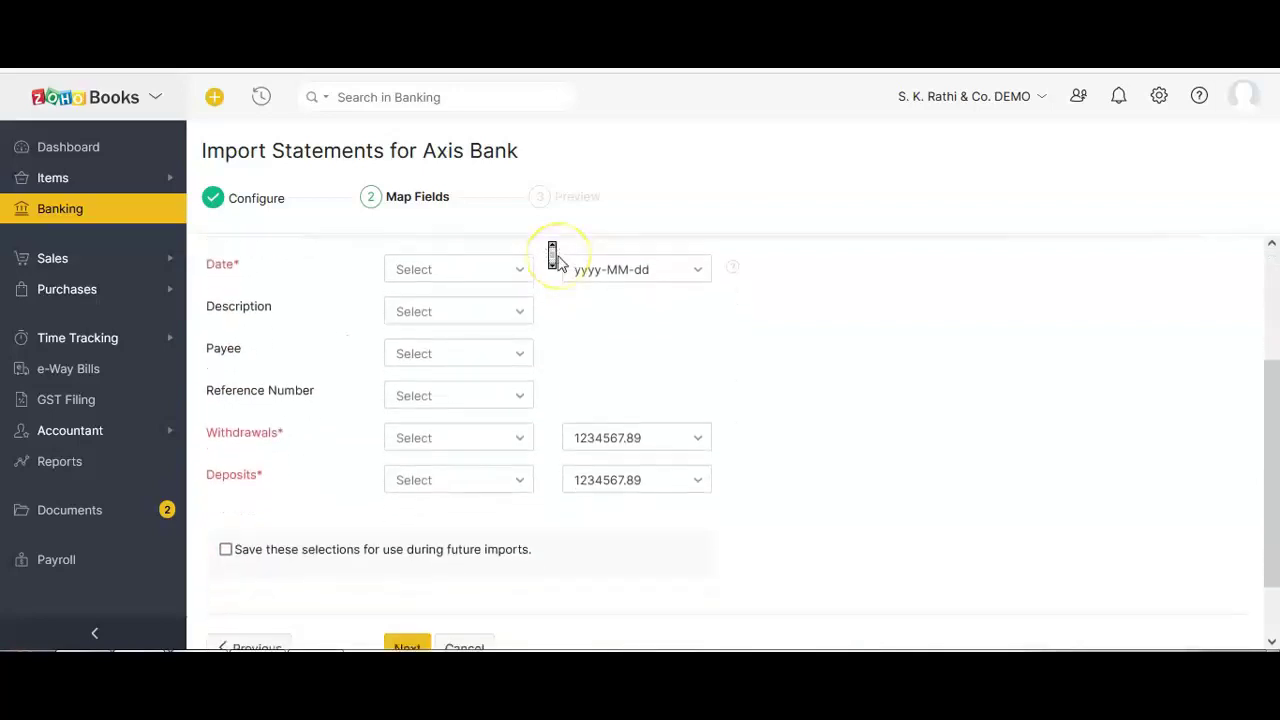
# Step: Check the Transaction Particulars, Debit(INR), Credit(INR) and Tran Date headings in the Excel sheet, and return to the Zoho Books field mapping
pyautogui.scroll(1, 556, 260)
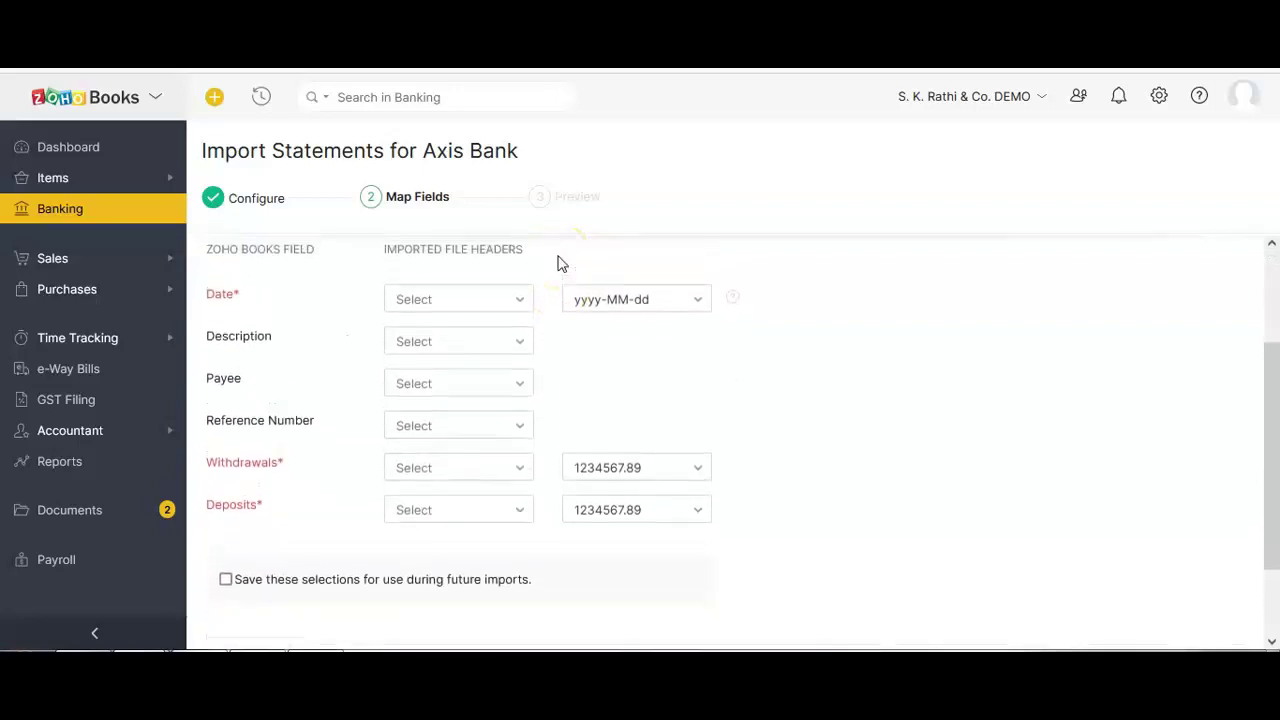
pyautogui.hotkey('alt', 'Tab')
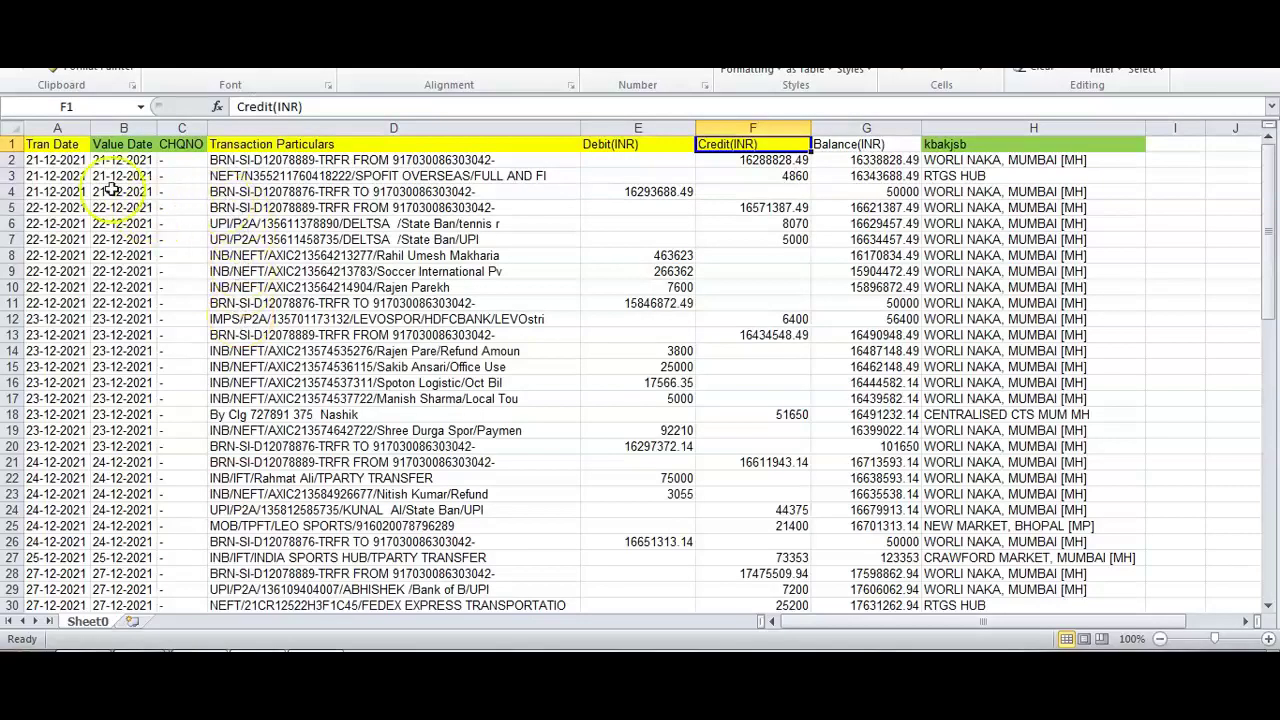
pyautogui.click(387, 149)
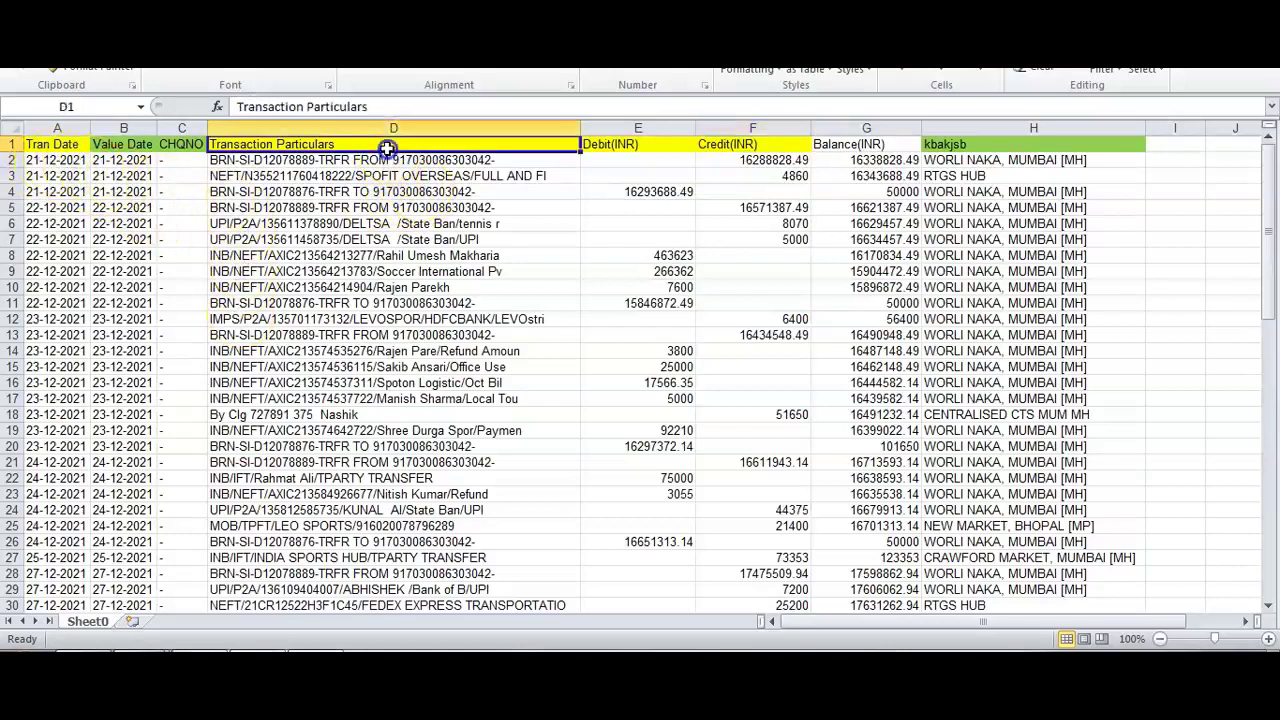
pyautogui.click(603, 144)
pyautogui.click(750, 145)
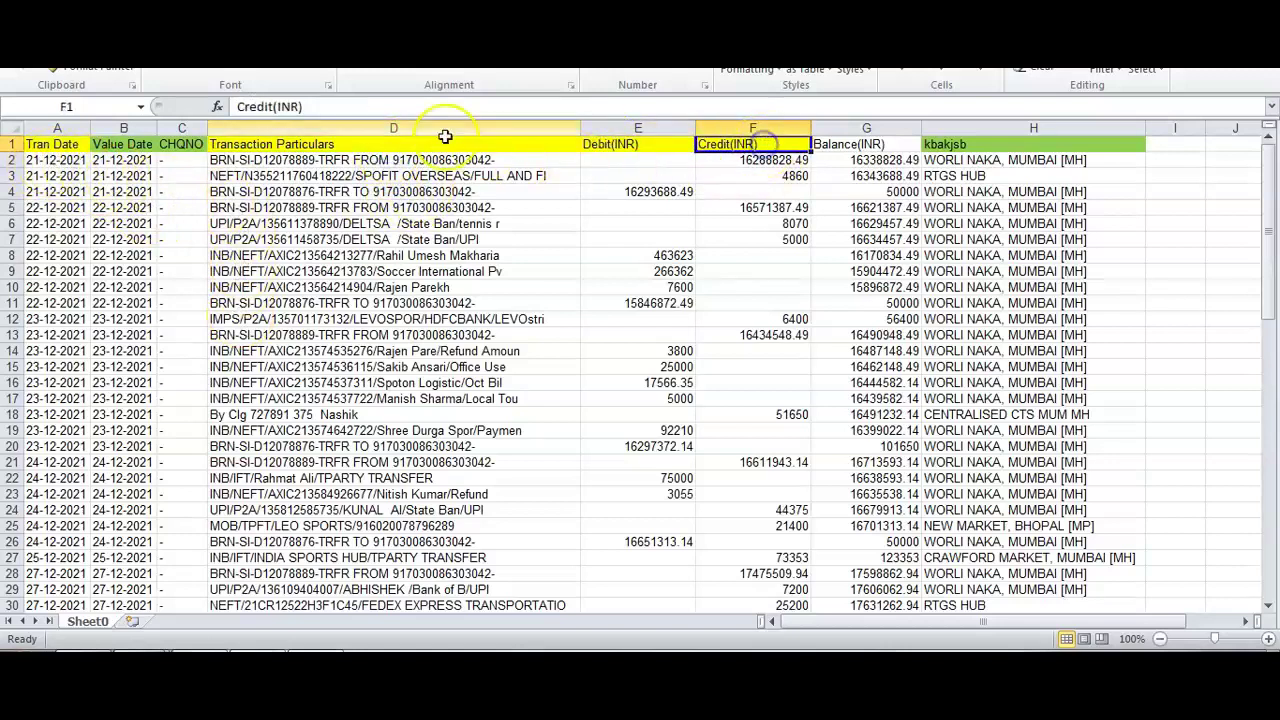
pyautogui.click(365, 148)
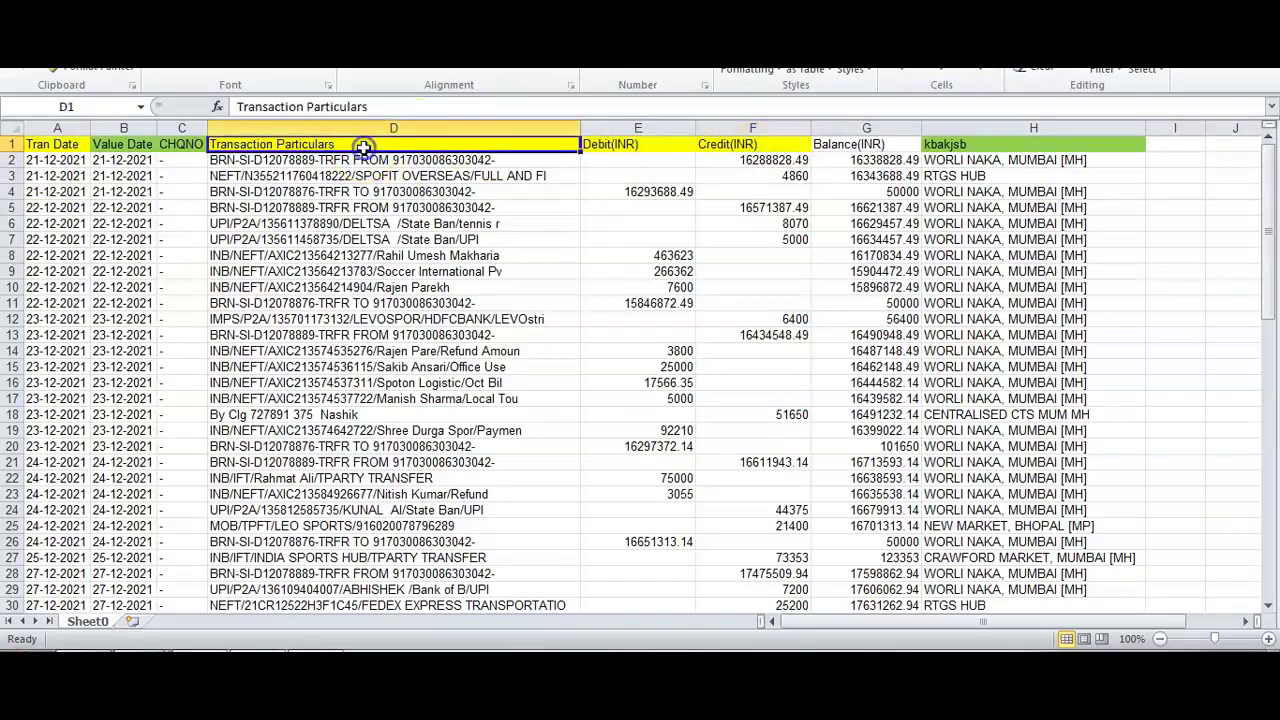
pyautogui.click(62, 148)
pyautogui.hotkey('alt', 'Tab')
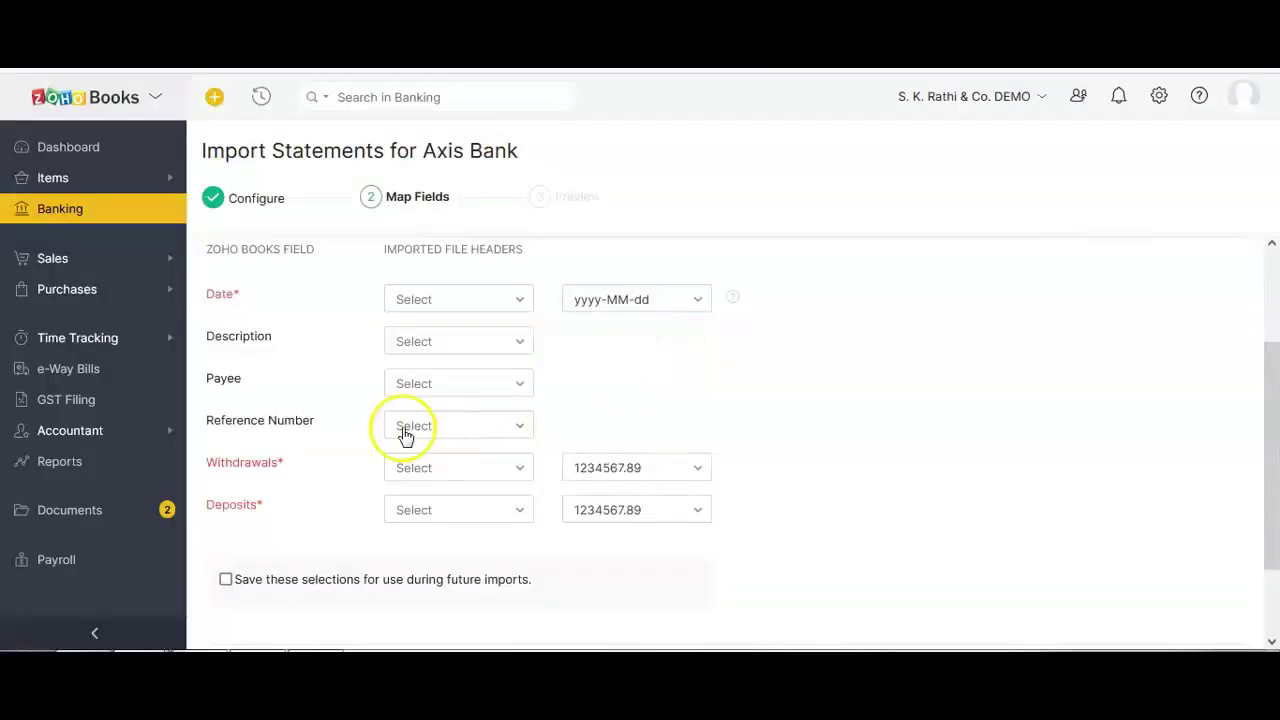
# Step: Map the Date field to the Tran Date header of the imported file
pyautogui.click(428, 300)
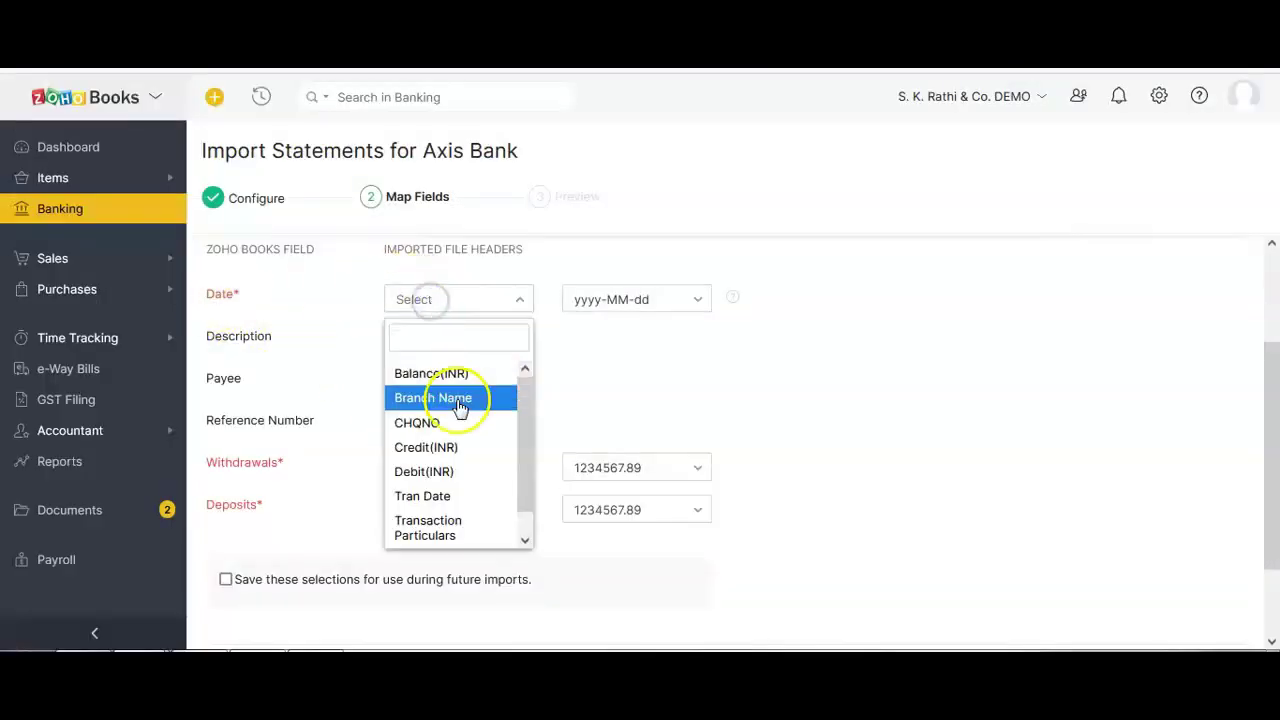
pyautogui.write('ta')
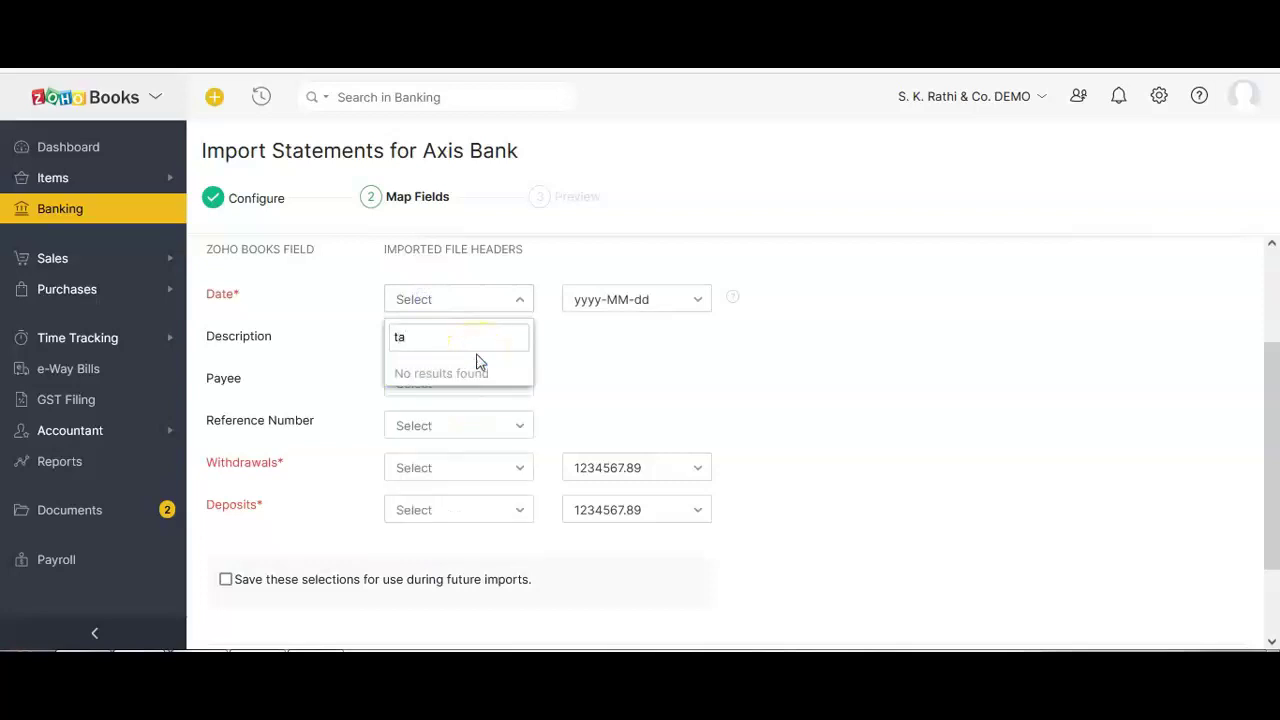
pyautogui.press('BackSpace')
pyautogui.write('r')
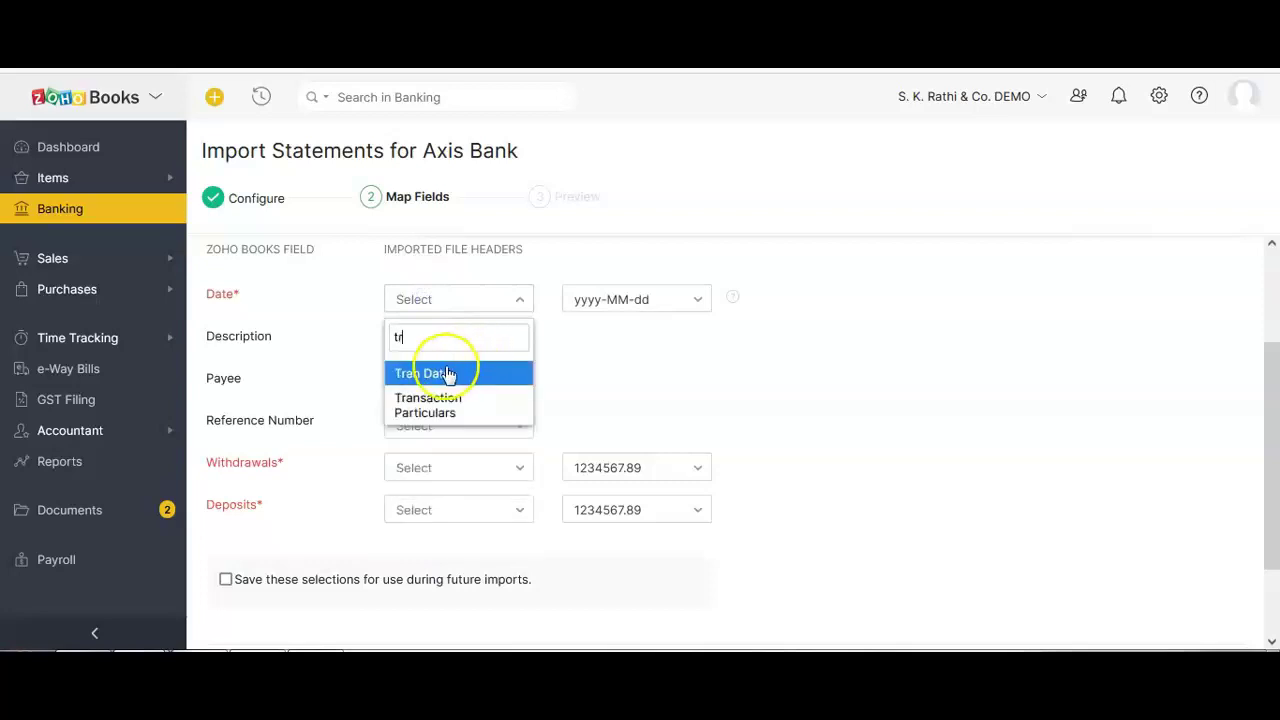
pyautogui.click(447, 370)
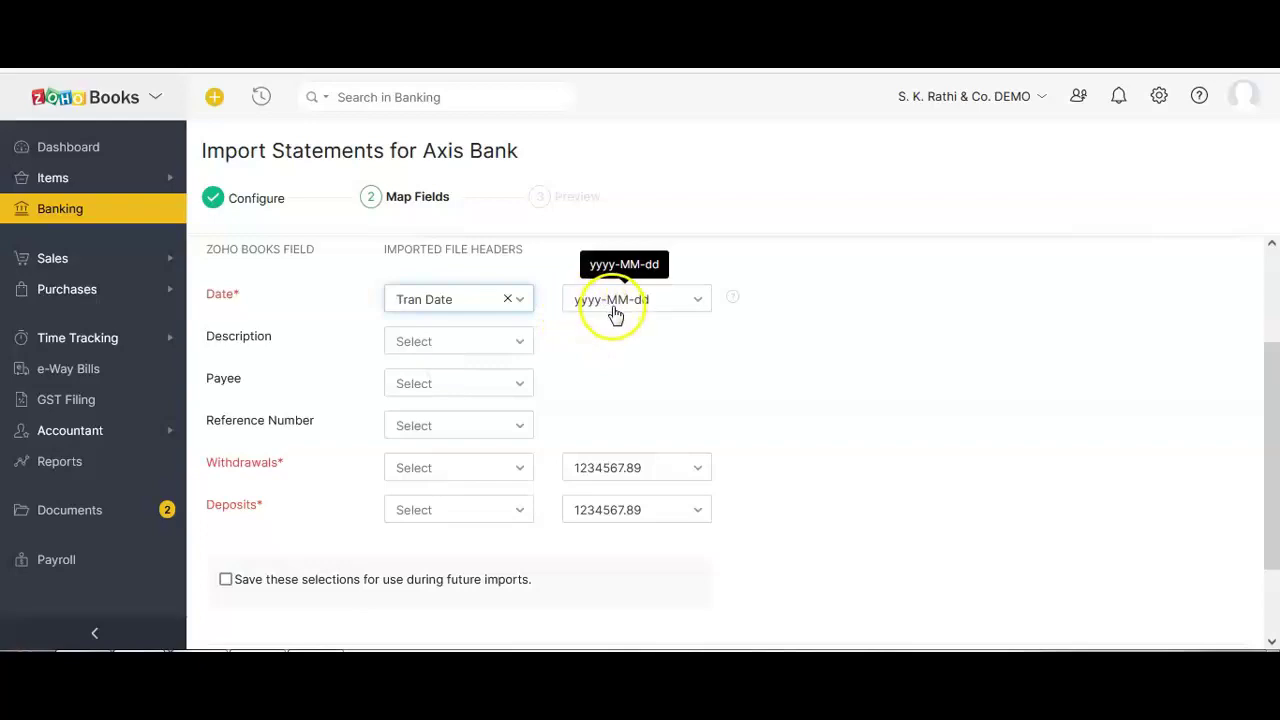
# Step: Check how dates are written in the Excel sheet and set the Date field's format to dd-MM-yyyy in Zoho Books
pyautogui.hotkey('alt', 'Tab')
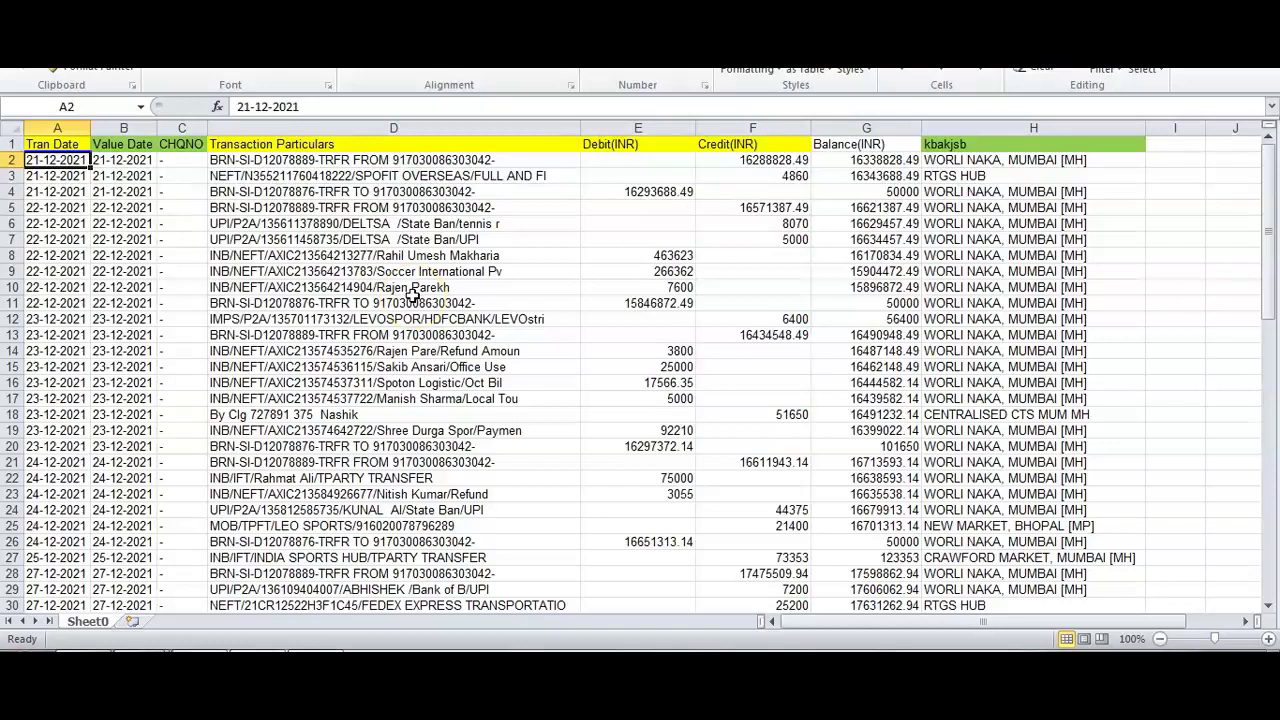
pyautogui.hotkey('alt', 'Tab')
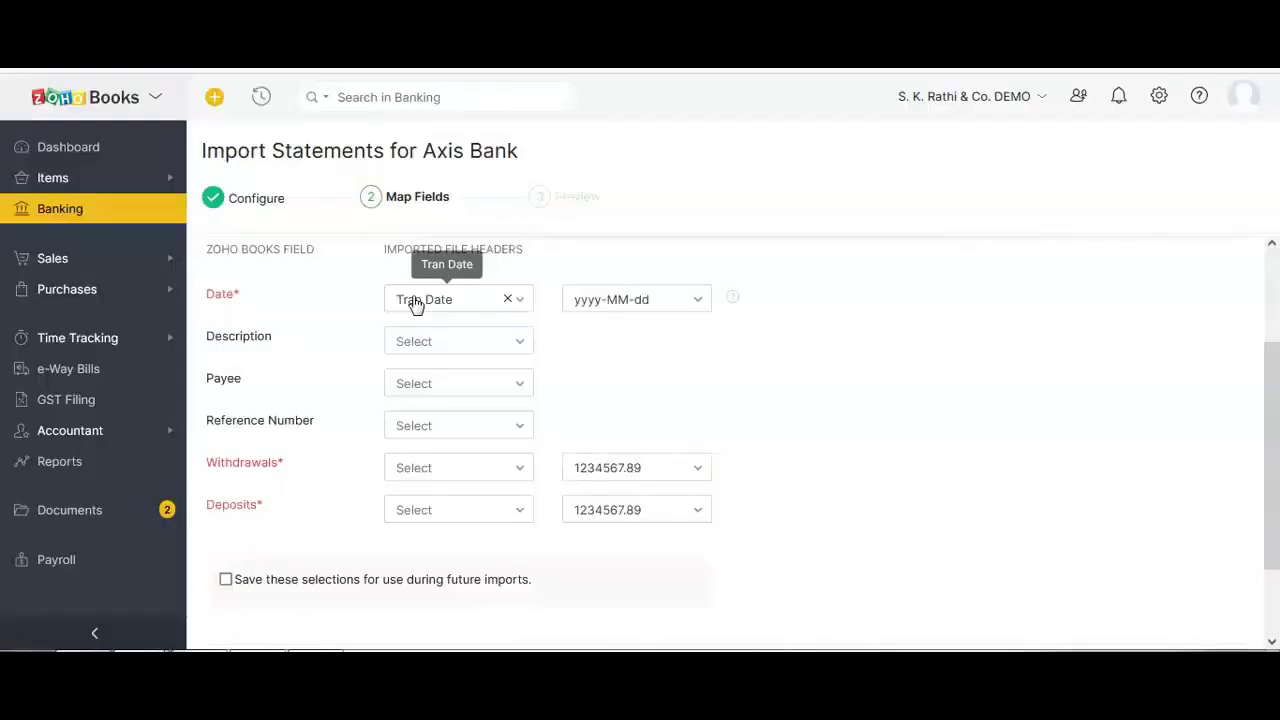
pyautogui.click(614, 297)
pyautogui.write('dd-mm-yyyy')
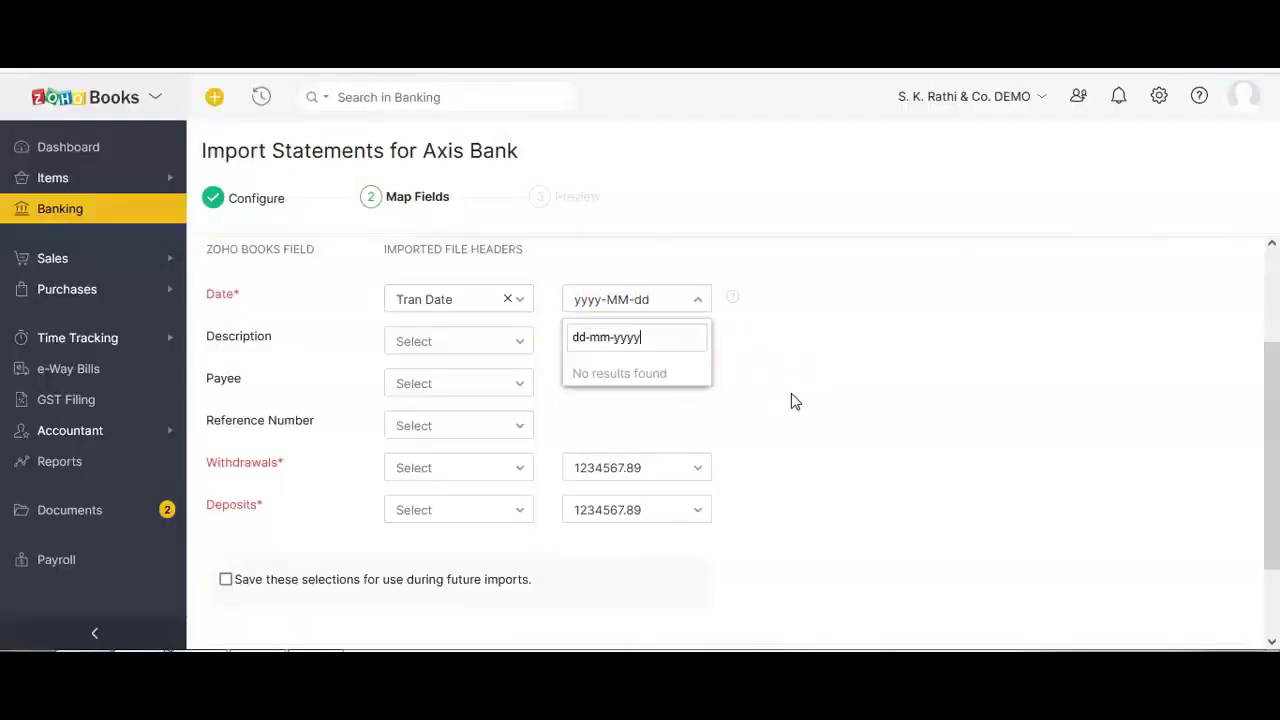
pyautogui.press('Return')
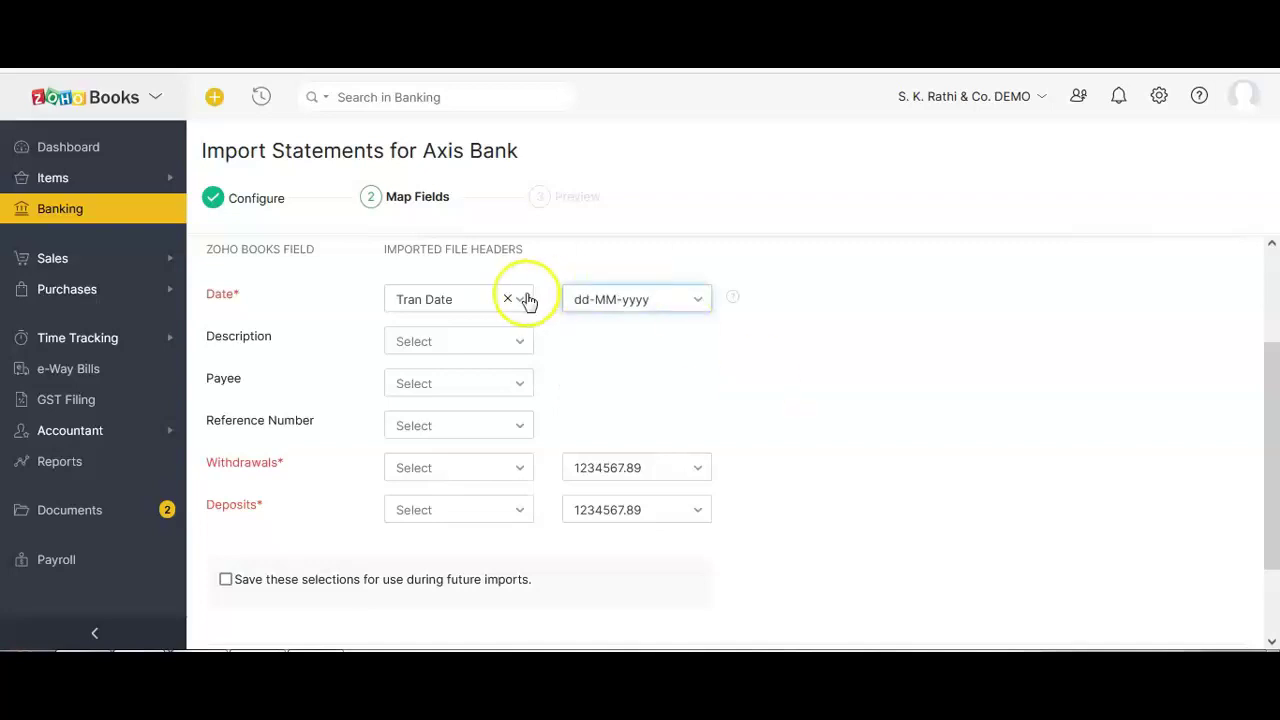
# Step: Look through the other date formats offered for the Date field and close the list
pyautogui.click(640, 300)
pyautogui.scroll(-2, 635, 449)
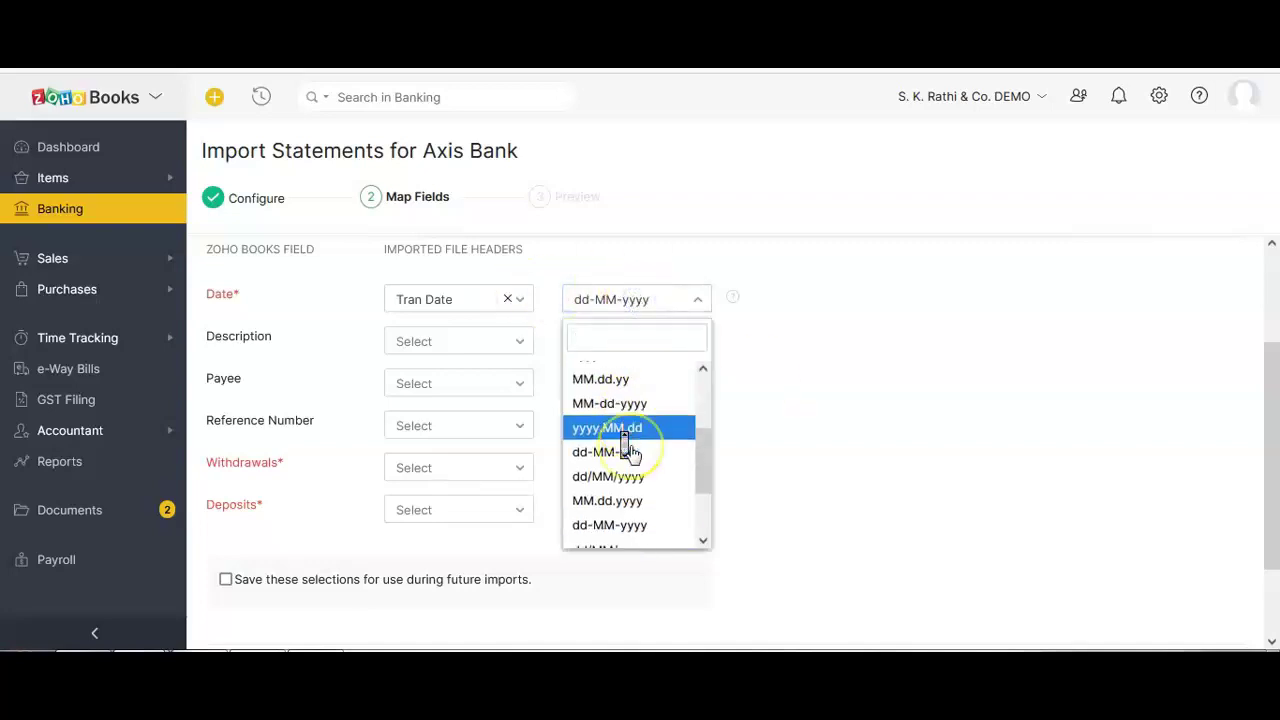
pyautogui.scroll(3, 634, 451)
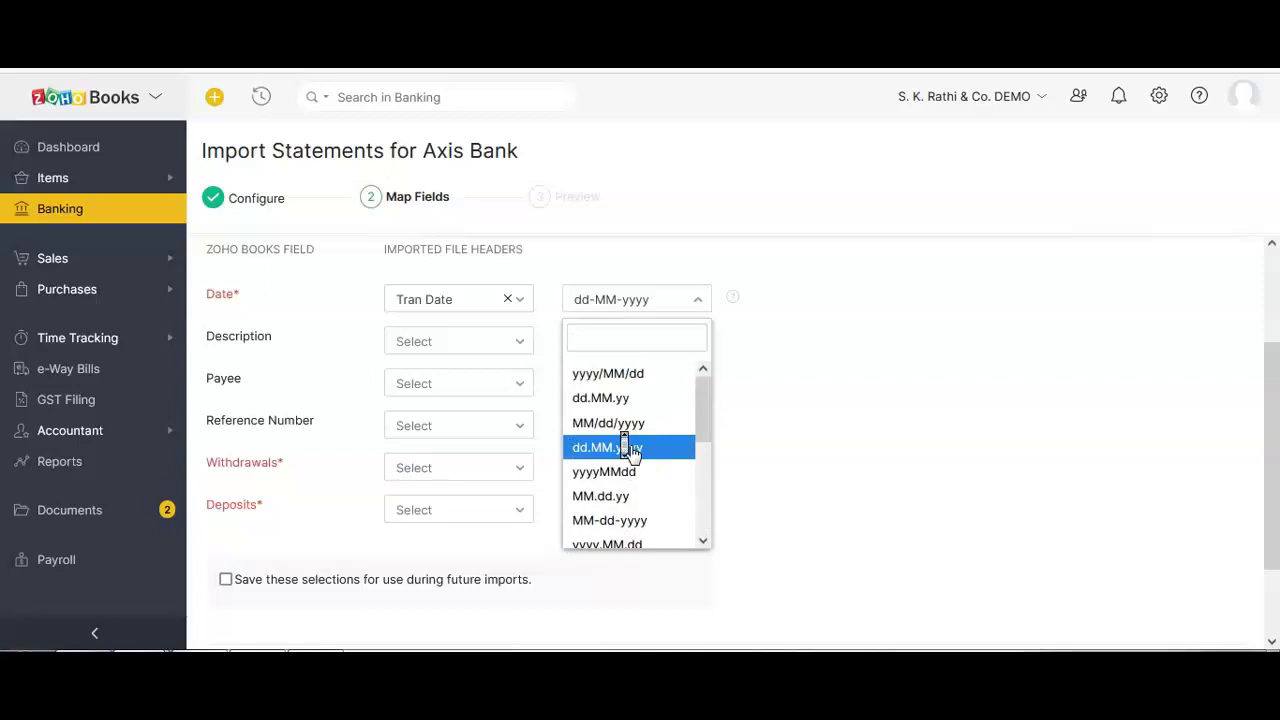
pyautogui.click(814, 434)
pyautogui.click(598, 382)
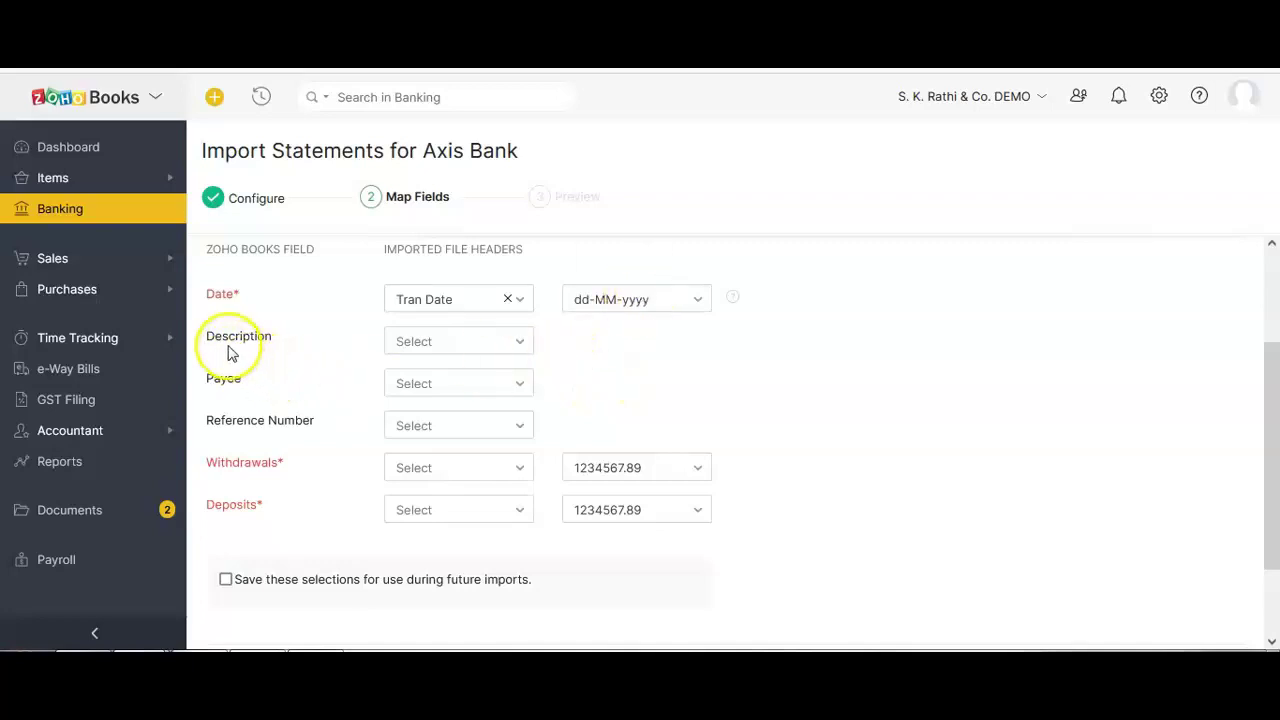
# Step: Open the choices of imported file headers for the Description field
pyautogui.moveTo(214, 337); pyautogui.dragTo(271, 337)
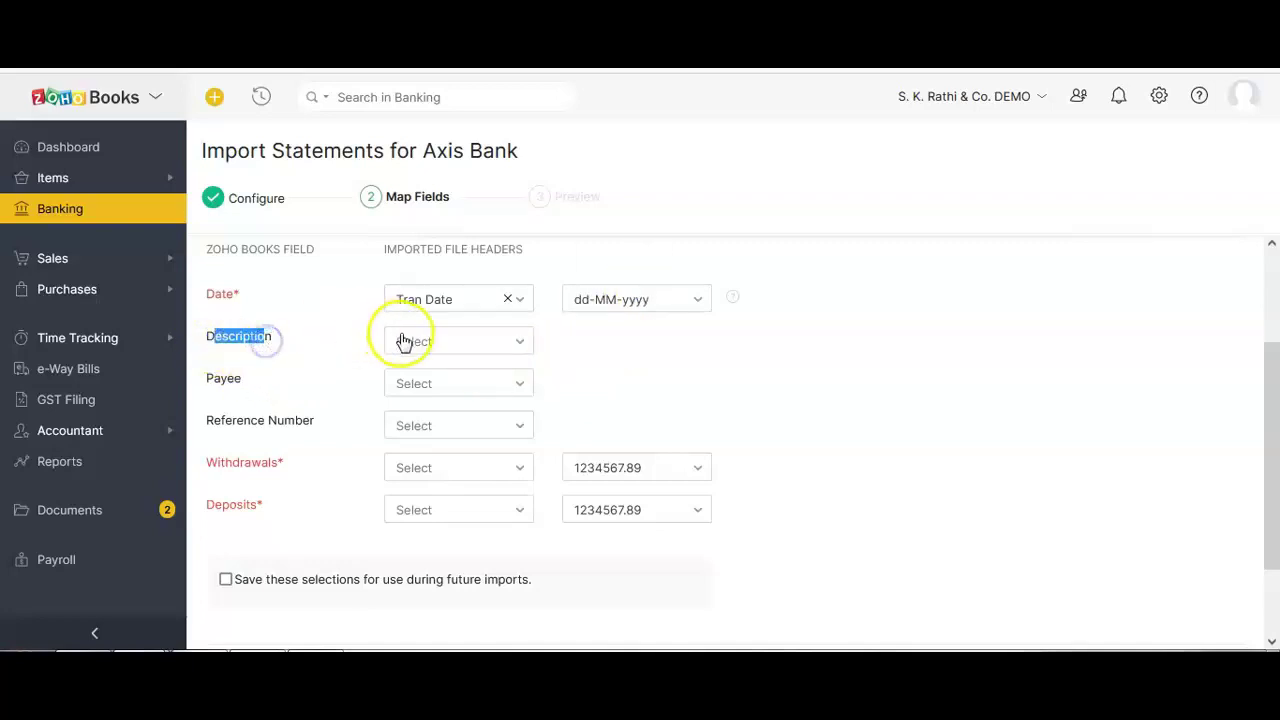
pyautogui.click(402, 342)
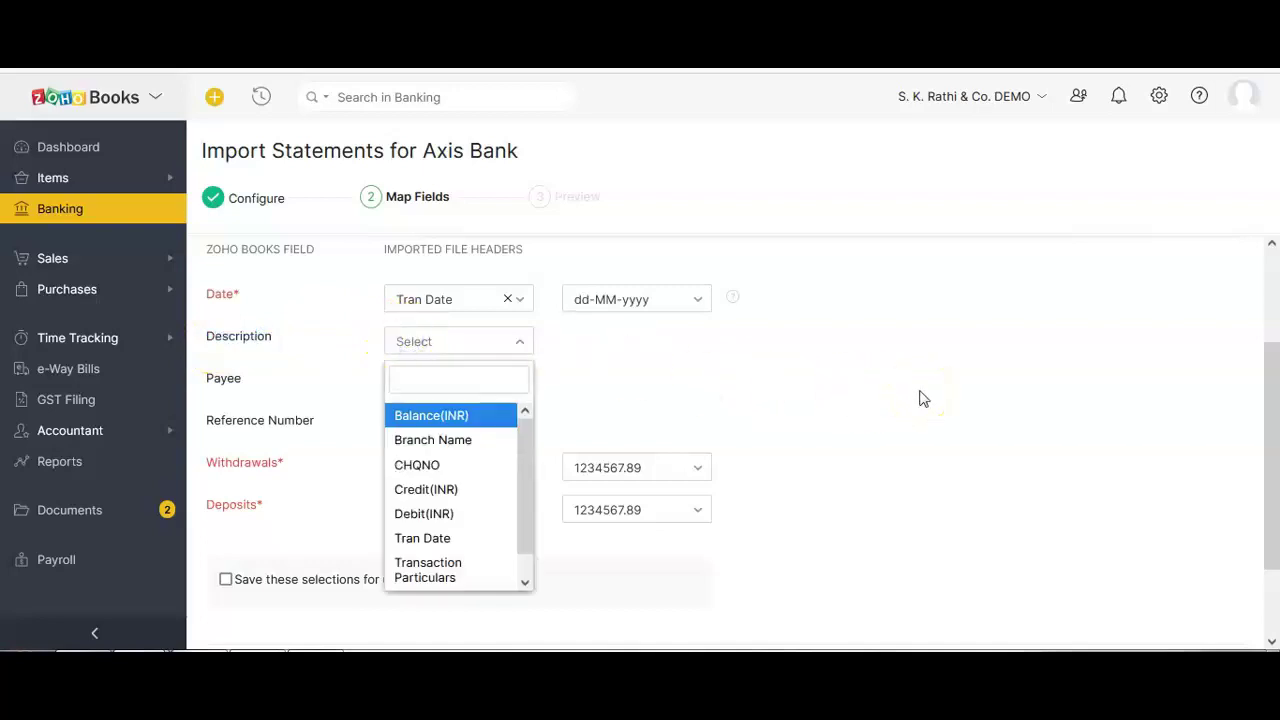
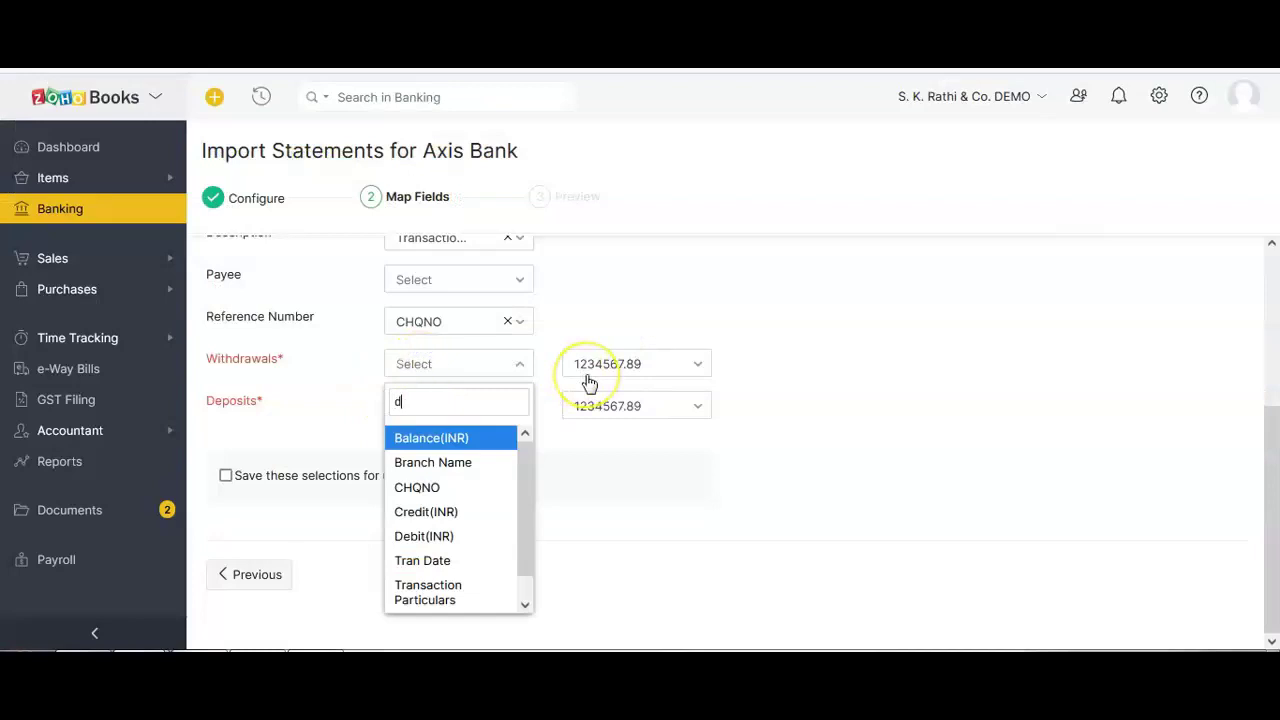
# Step: Map the Withdrawals field to Debit(INR) and the Deposits field to Credit(INR)
pyautogui.click(425, 463)
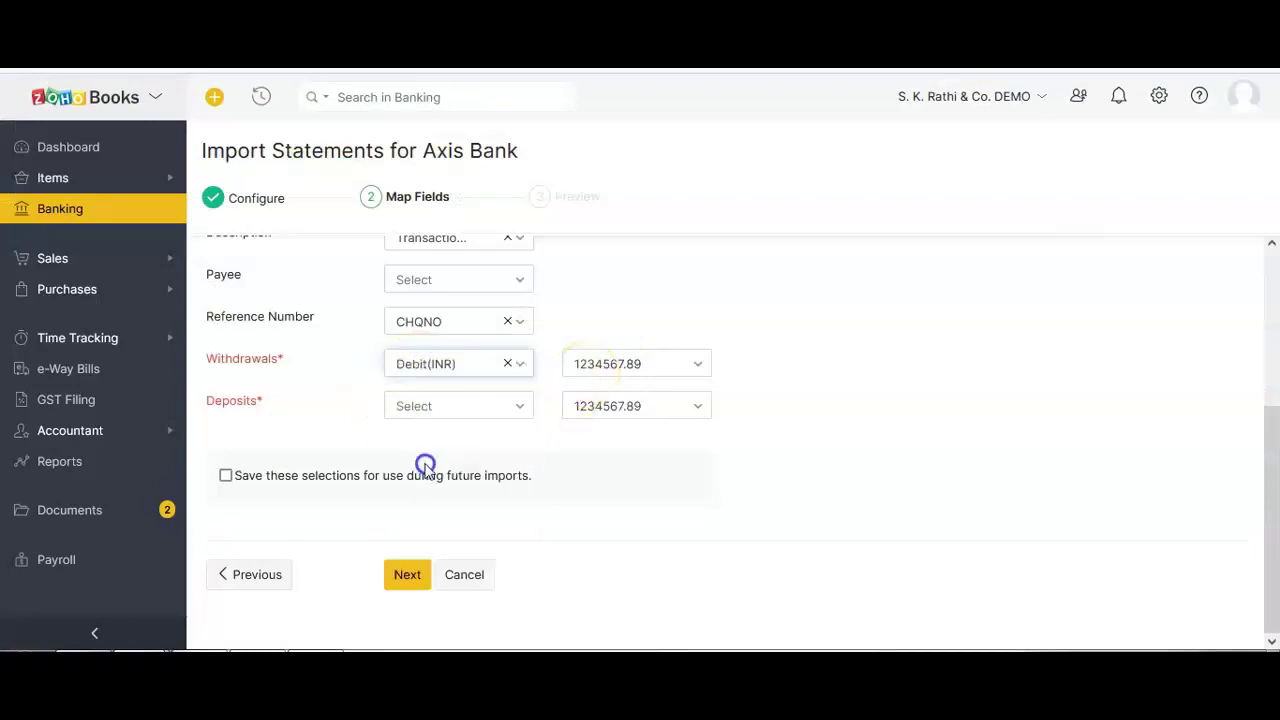
pyautogui.click(436, 412)
pyautogui.write('c')
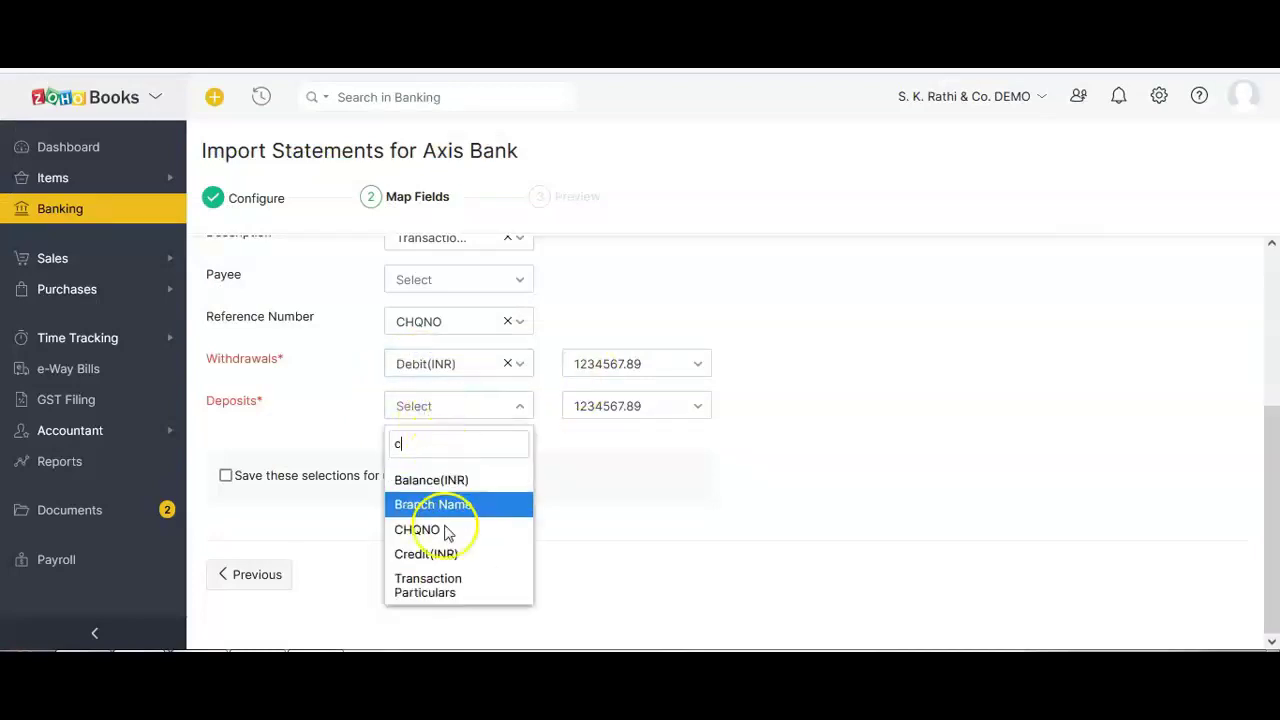
pyautogui.click(430, 555)
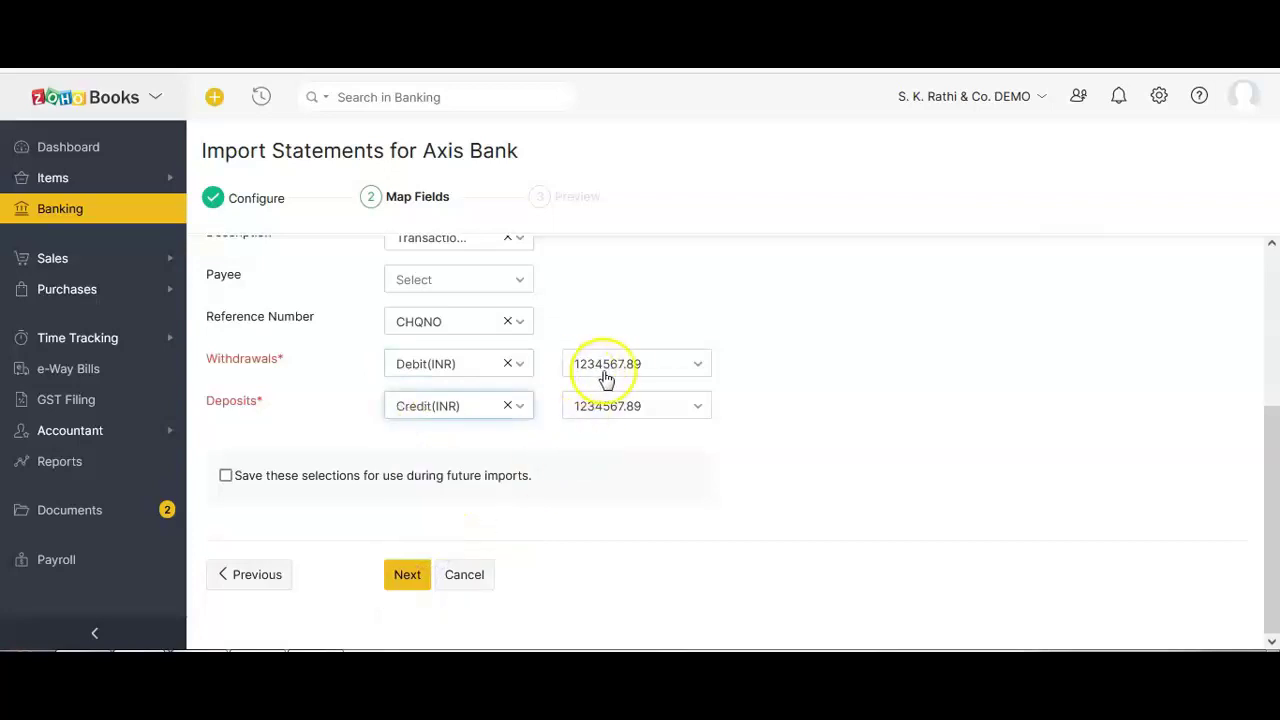
# Step: Compare the Credit(INR) amounts in the Excel sheet with the number formats offered for Withdrawals in Zoho Books
pyautogui.hotkey('alt', 'Tab')
pyautogui.moveTo(752, 160); pyautogui.dragTo(752, 323)
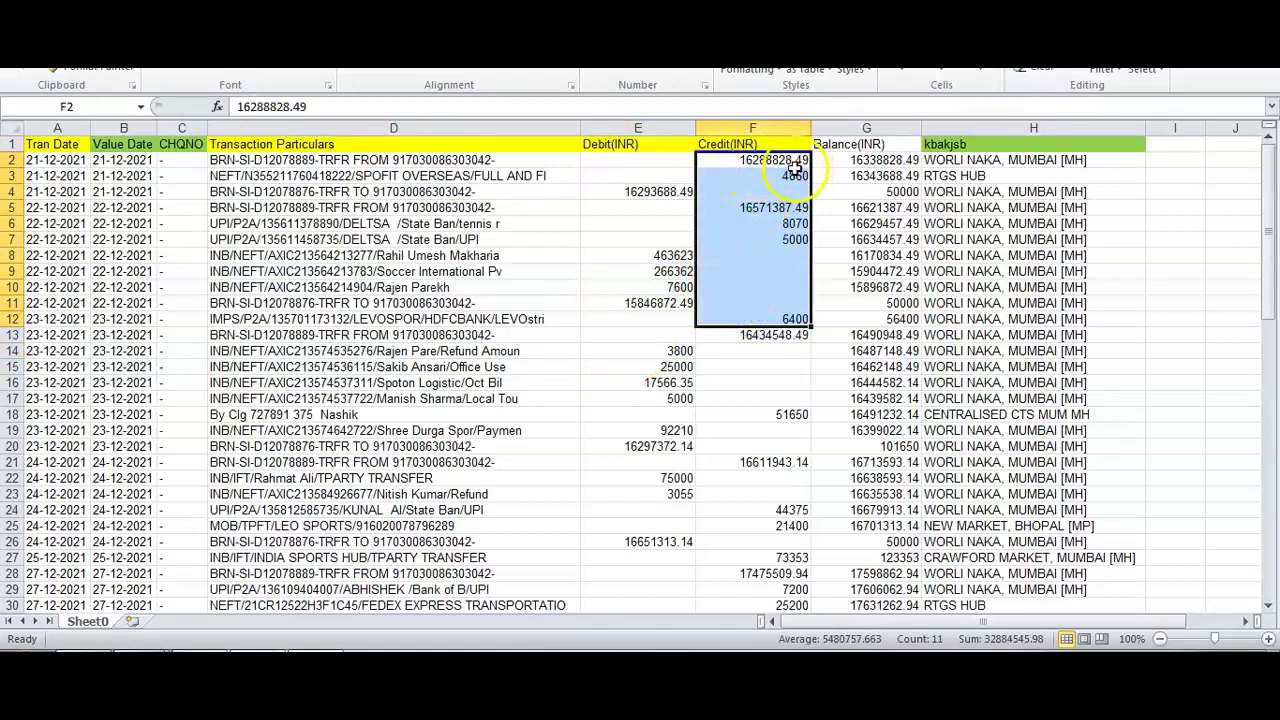
pyautogui.hotkey('alt', 'Tab')
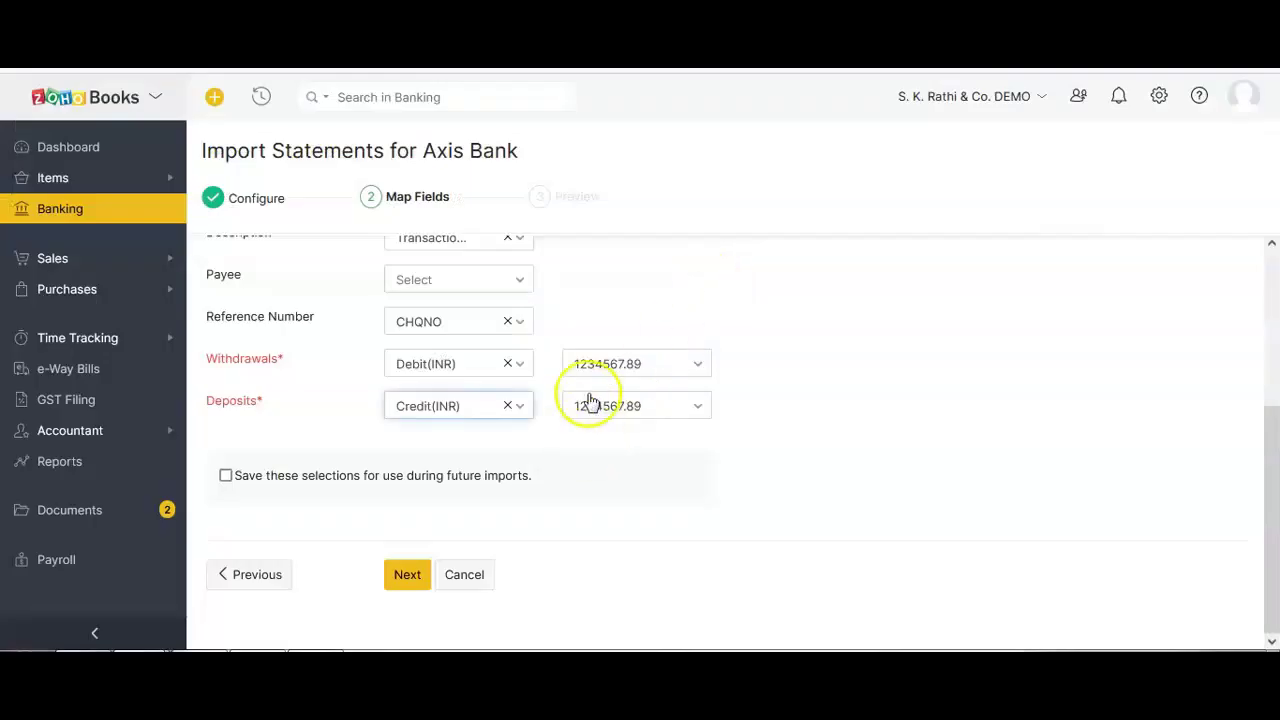
pyautogui.click(645, 365)
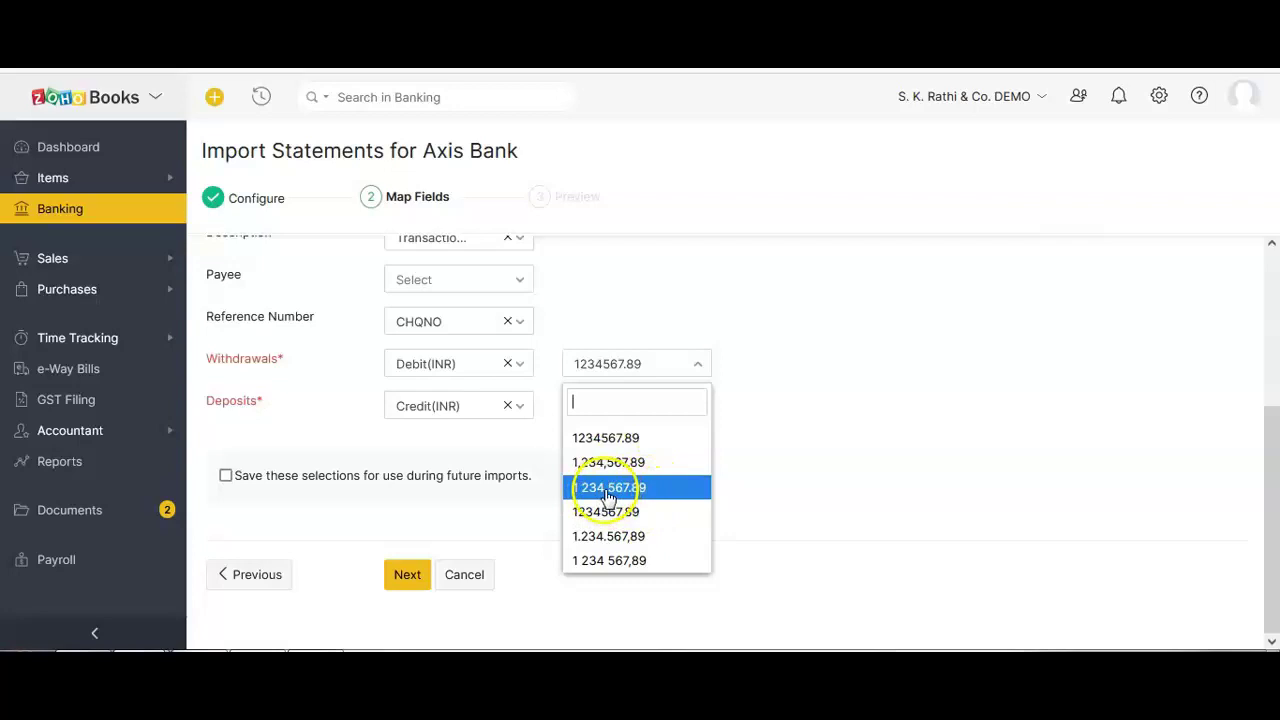
pyautogui.click(777, 485)
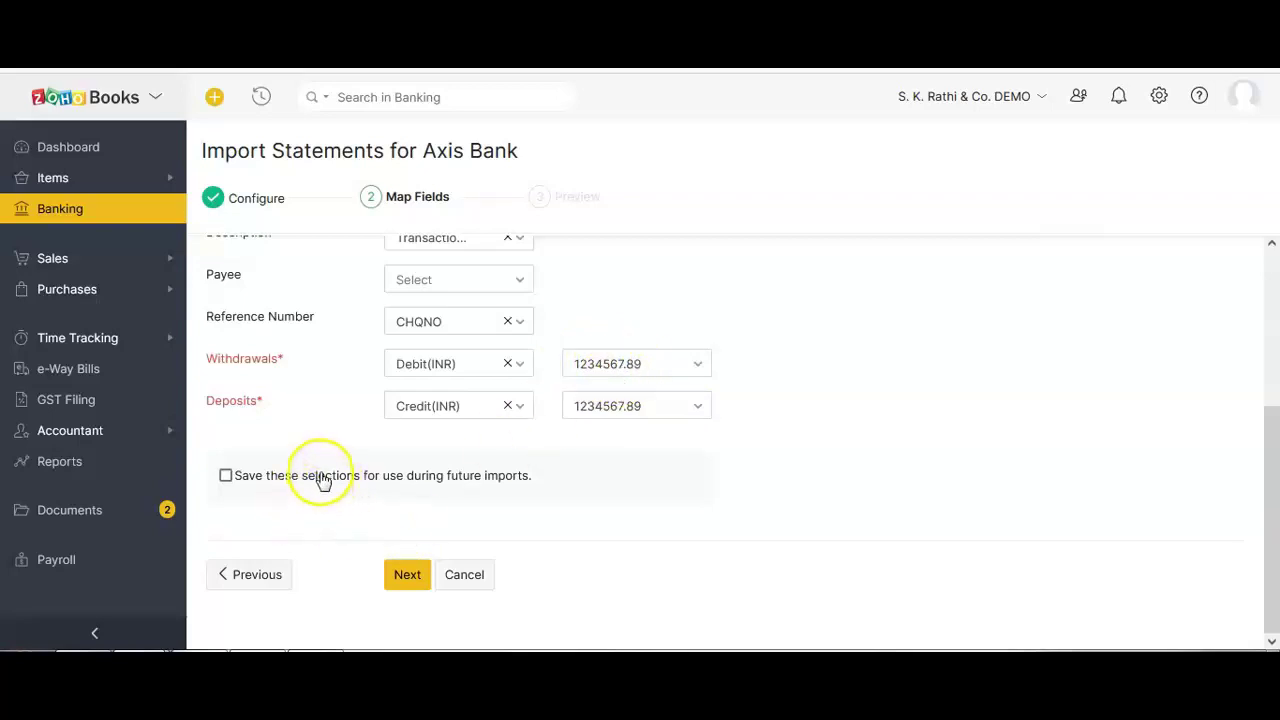
# Step: Save the mapping selections for use during future imports and proceed to the import preview
pyautogui.scroll(2, 320, 475)
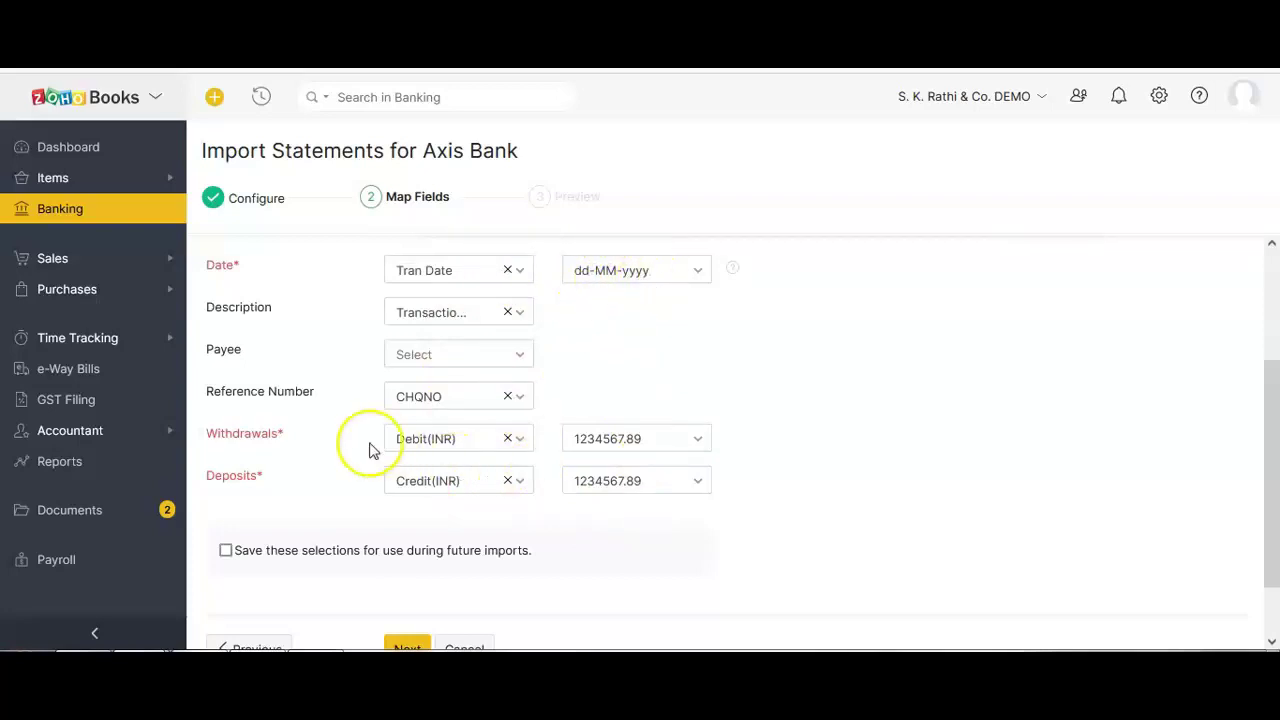
pyautogui.click(225, 550)
pyautogui.scroll(-1, 443, 575)
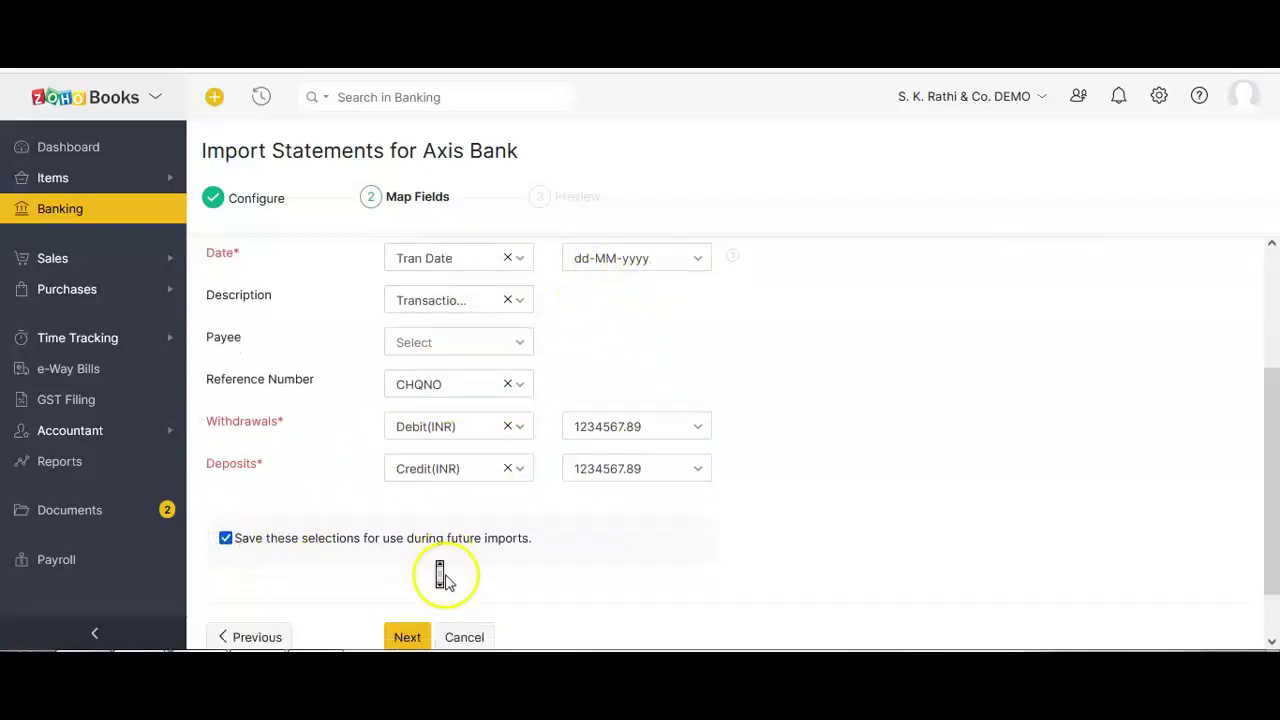
pyautogui.click(419, 579)
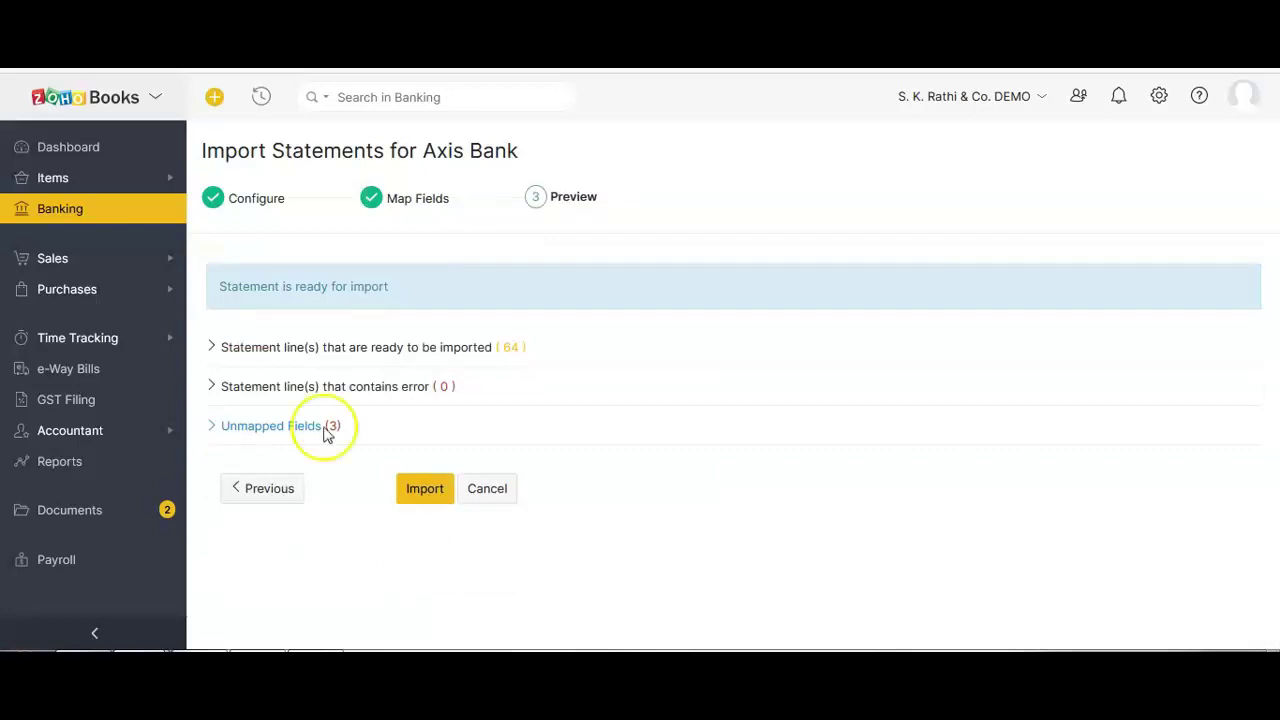
# Step: Review the preview's error lines, lines ready to import, and unmapped fields such as Balance(INR) and Branch Name
pyautogui.moveTo(229, 388)
pyautogui.mouseDown()
pyautogui.moveTo(377, 425)
pyautogui.moveTo(455, 397)
pyautogui.moveTo(226, 400)
pyautogui.mouseUp()
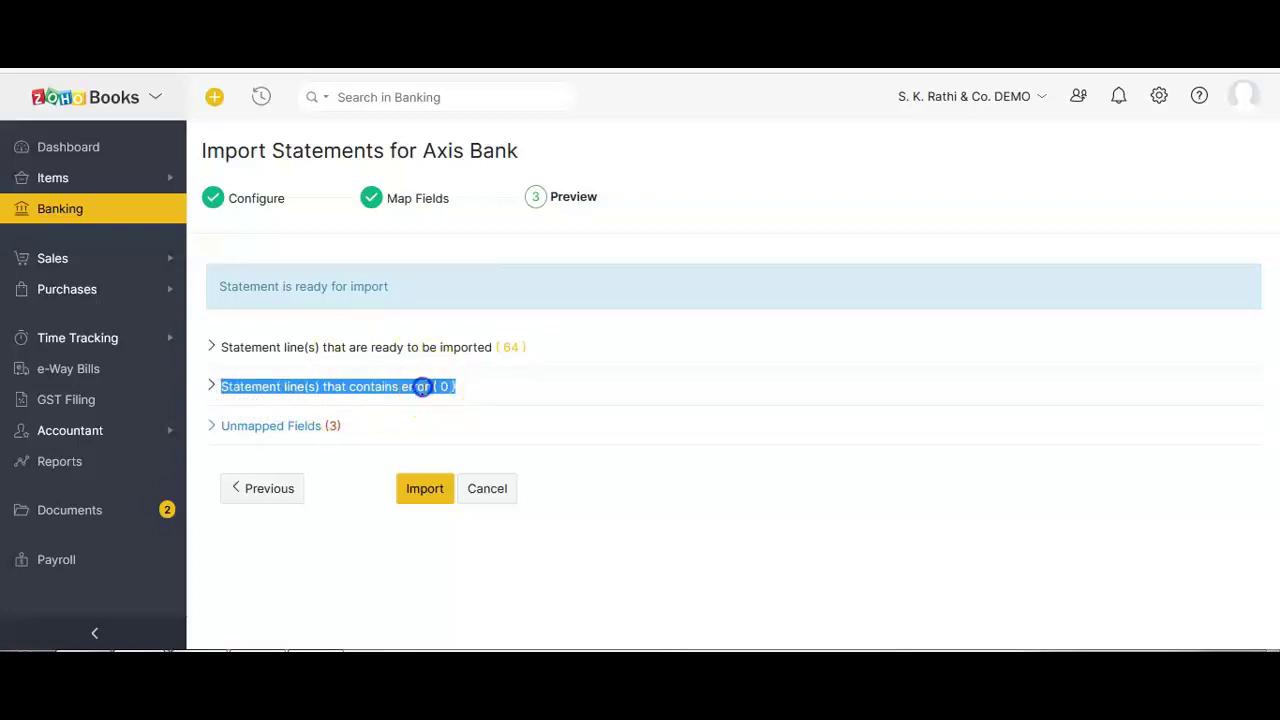
pyautogui.click(422, 387)
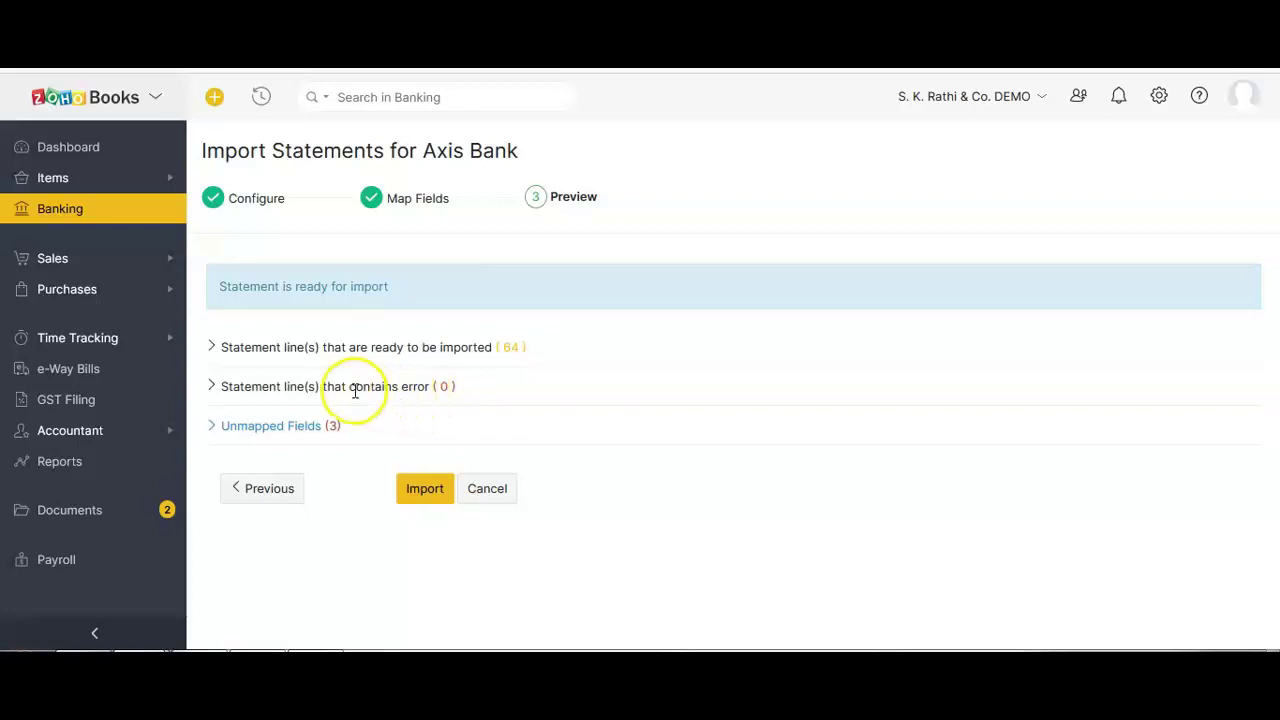
pyautogui.moveTo(227, 347); pyautogui.dragTo(528, 347)
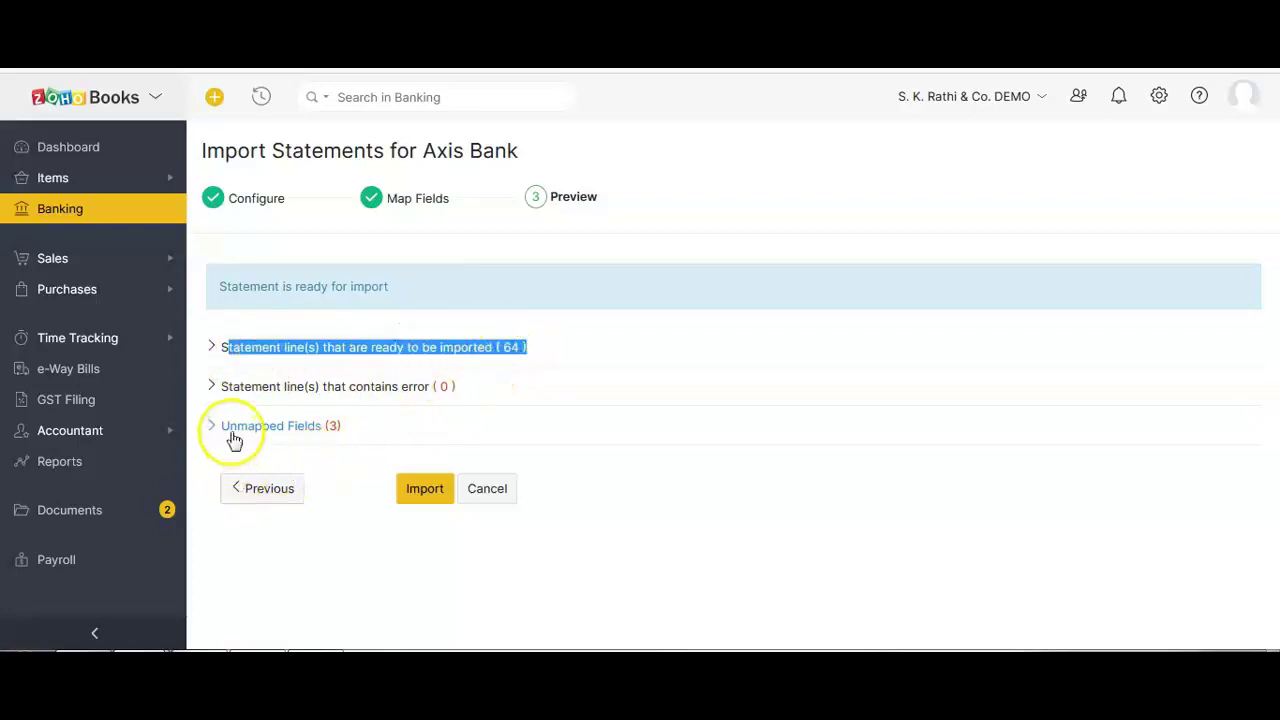
pyautogui.click(308, 428)
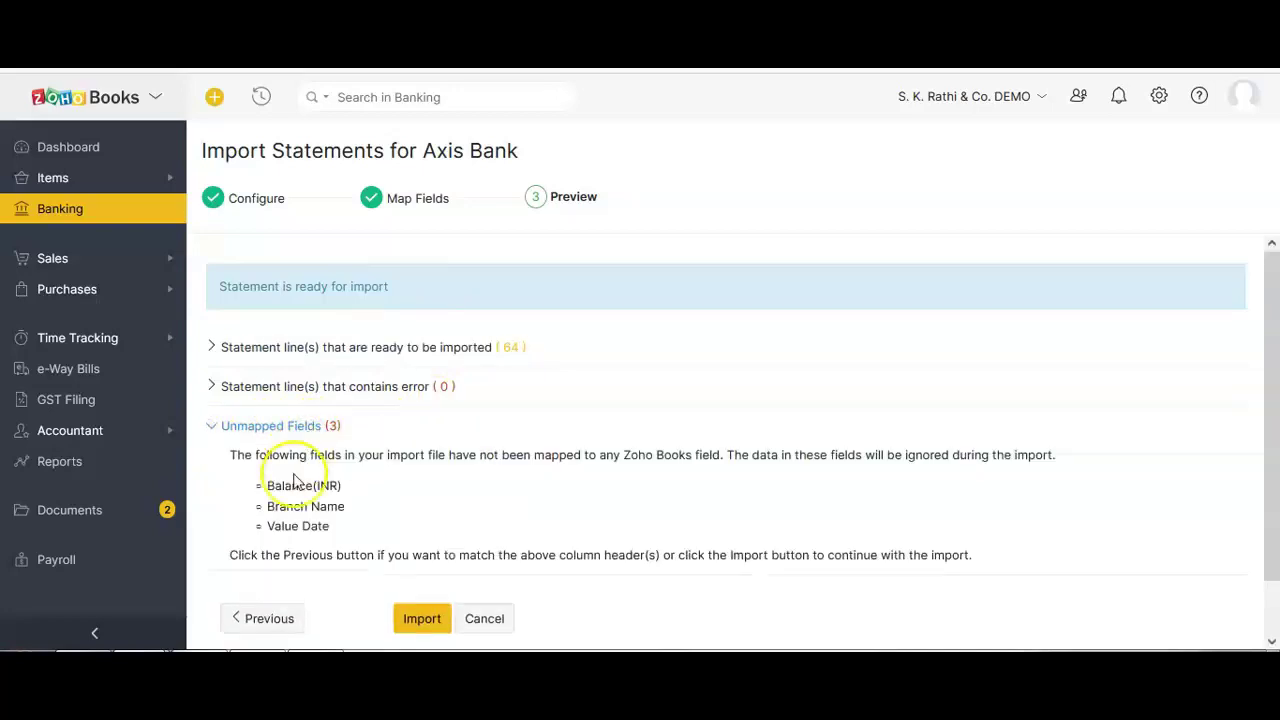
pyautogui.moveTo(277, 486); pyautogui.dragTo(349, 486)
pyautogui.moveTo(274, 506); pyautogui.dragTo(355, 510)
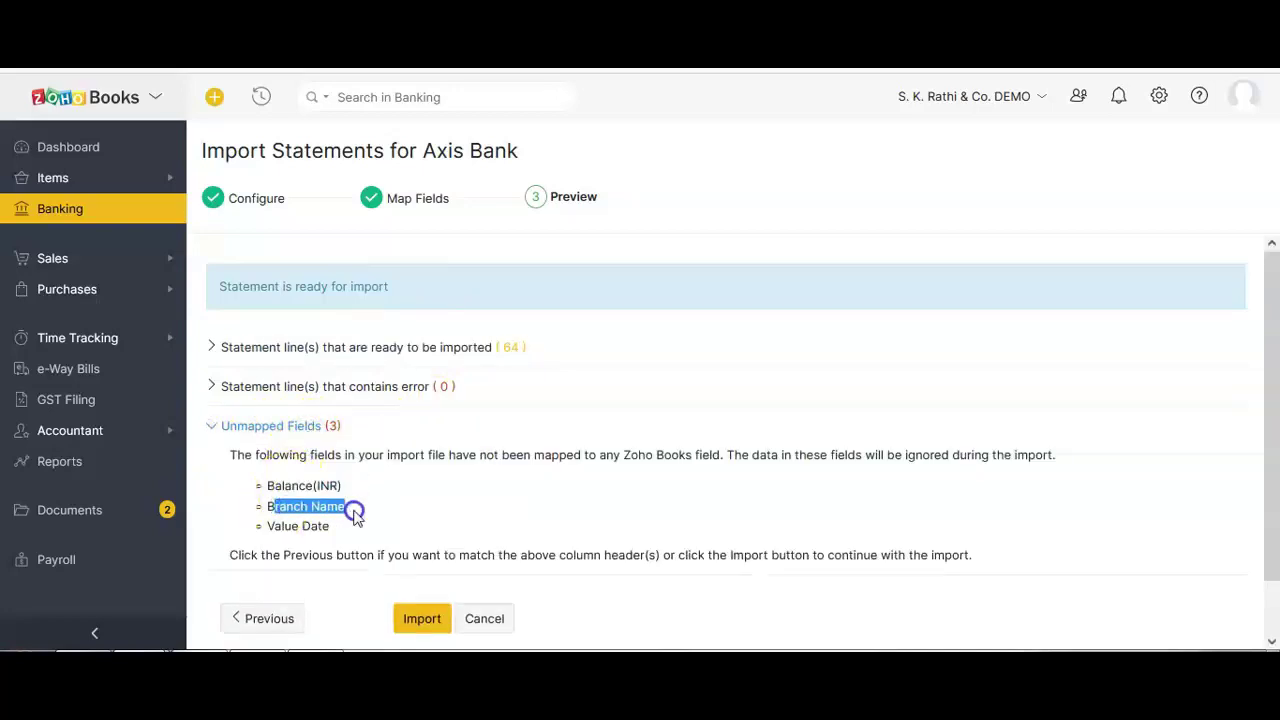
# Step: Check the unmapped Value Date field and import the previewed statement lines into Axis Bank
pyautogui.moveTo(266, 528); pyautogui.dragTo(340, 534)
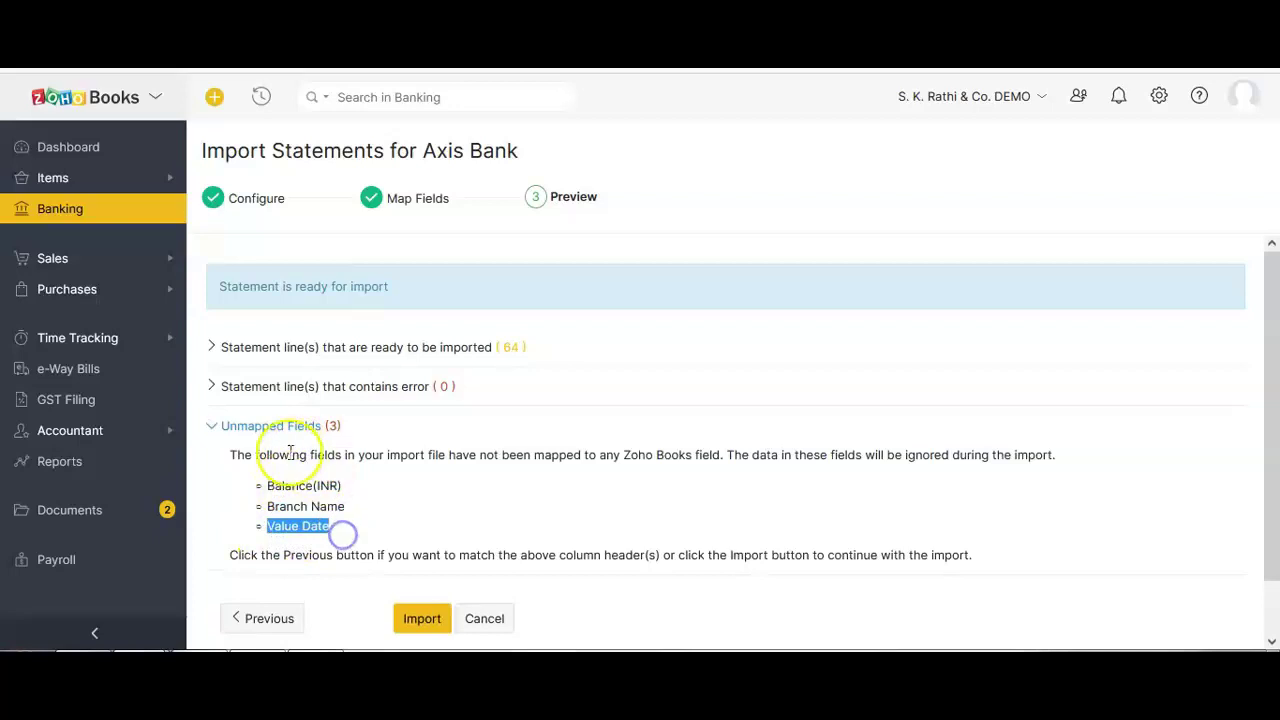
pyautogui.click(421, 622)
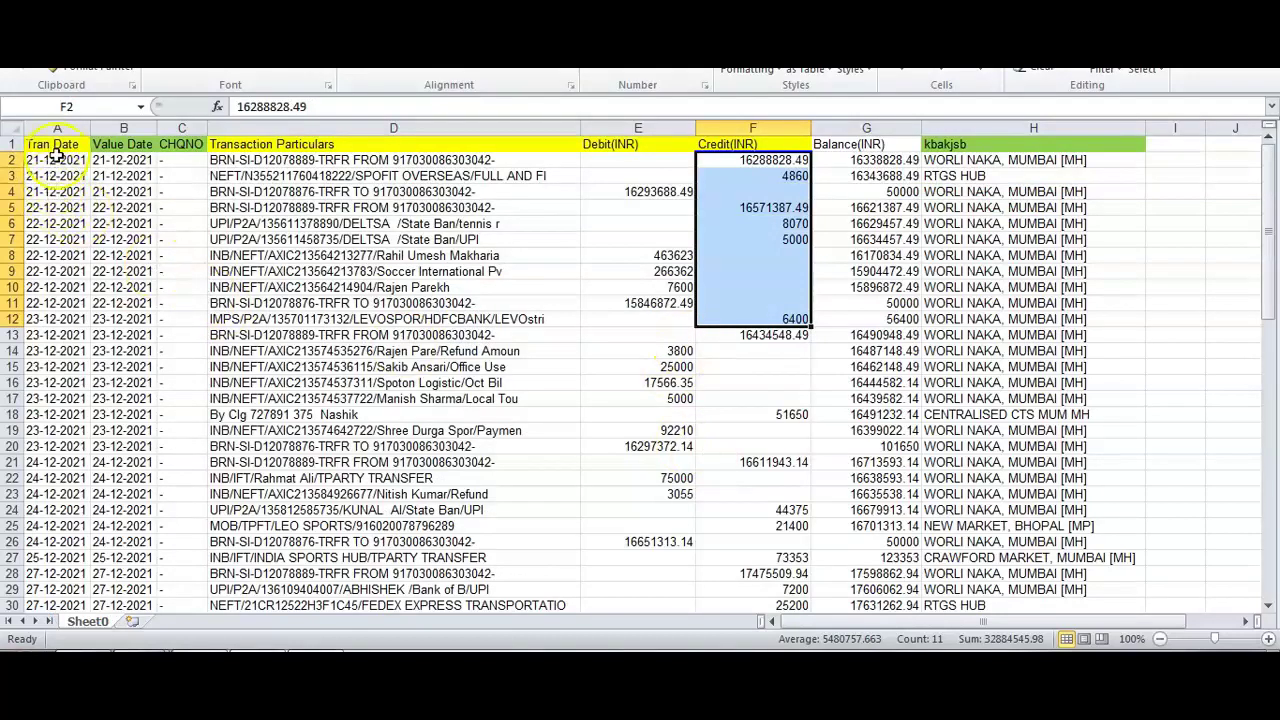
# Step: Compare the Tran Date entries in the Excel sheet with the transactions imported into Zoho Books
pyautogui.moveTo(56, 162); pyautogui.dragTo(50, 383)
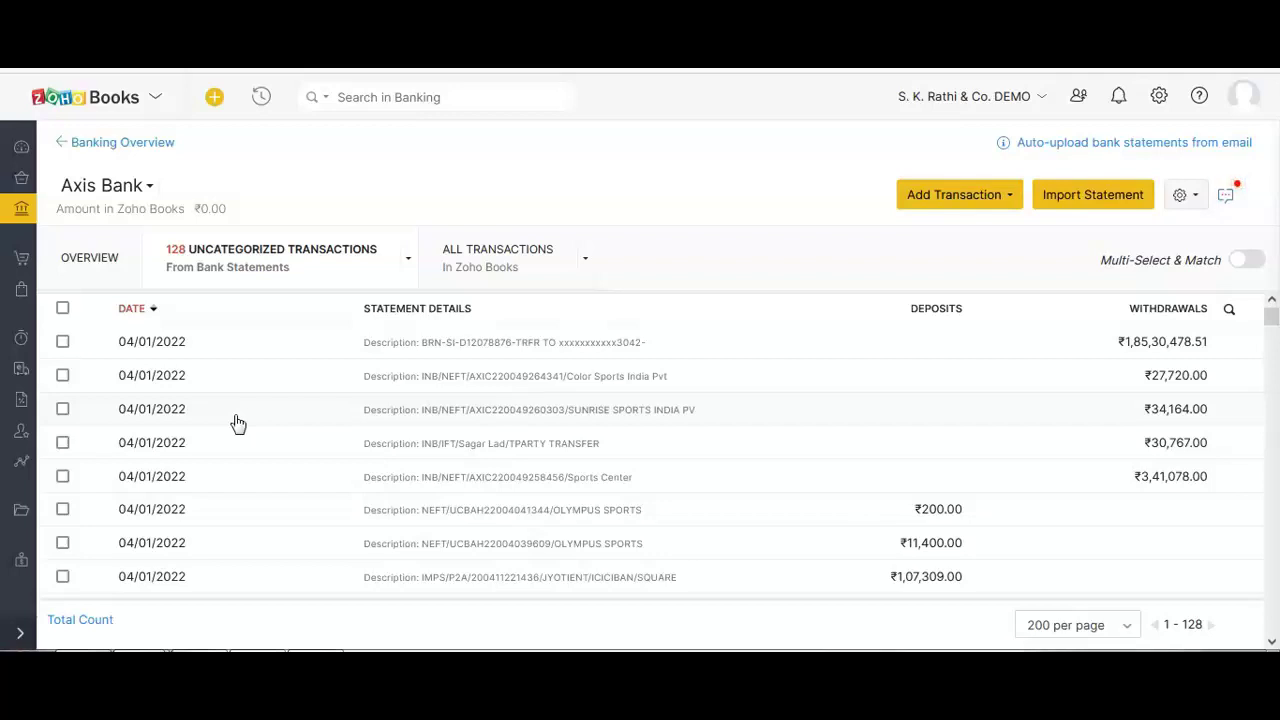
pyautogui.hotkey('alt', 'Tab')
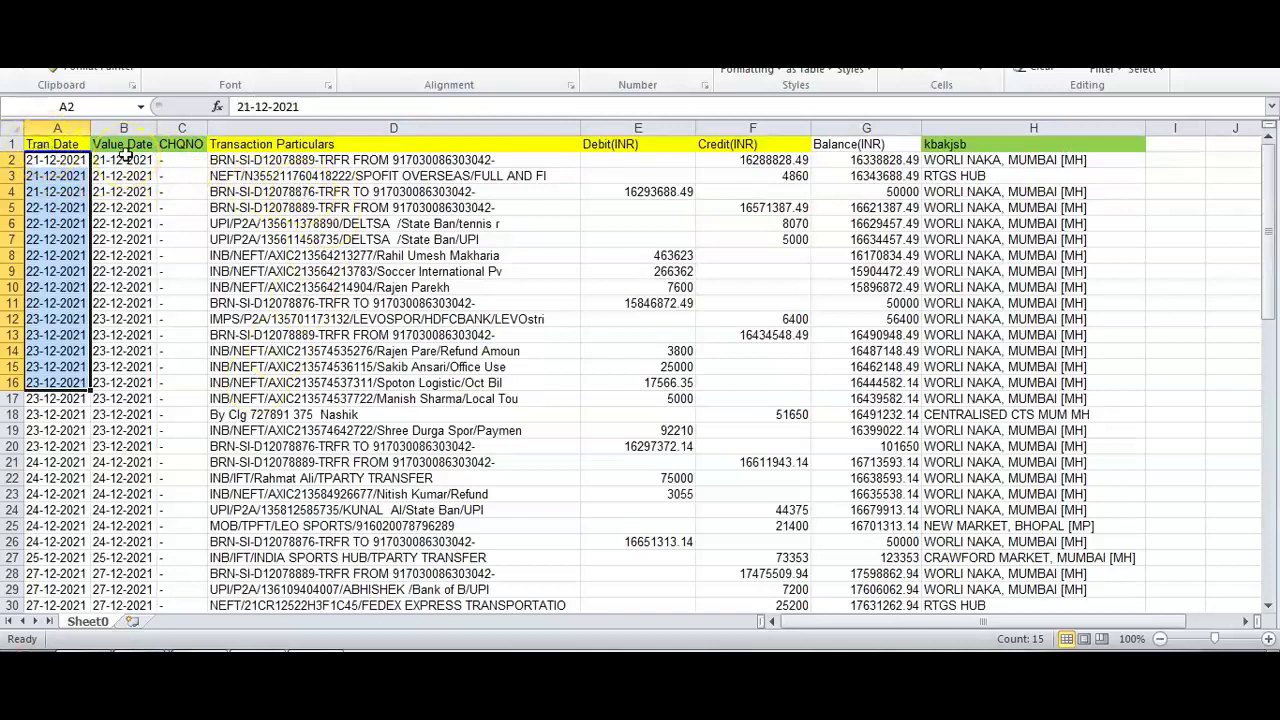
# Step: Insert five blank rows above the heading row of the Excel sheet and delete them again
pyautogui.click(12, 144)
pyautogui.hotkey('ctrl', 'shift', '=')
pyautogui.hotkey('ctrl', 'shift', '=')
pyautogui.hotkey('ctrl', 'shift', '=')
pyautogui.hotkey('ctrl', 'shift', '=')
pyautogui.hotkey('ctrl', 'shift', '=')
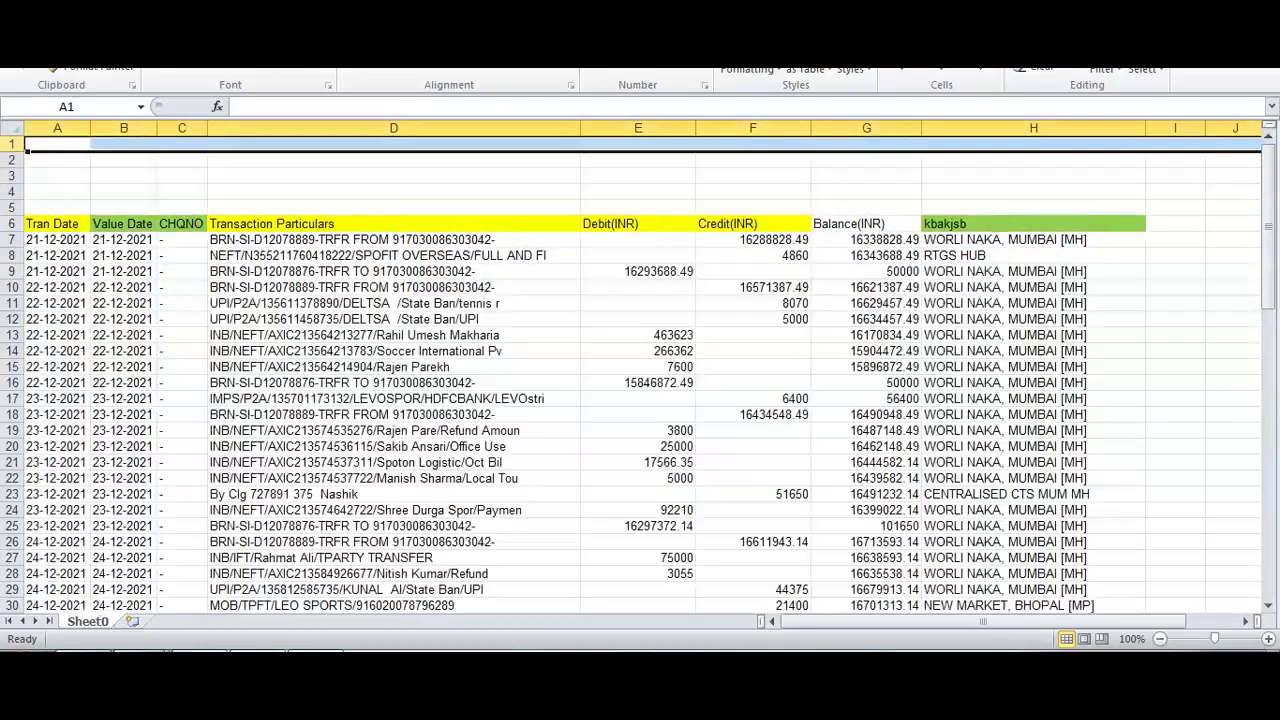
pyautogui.hotkey('ctrl', '-')
pyautogui.hotkey('ctrl', '-')
pyautogui.hotkey('ctrl', '-')
pyautogui.hotkey('ctrl', '-')
pyautogui.hotkey('ctrl', '-')
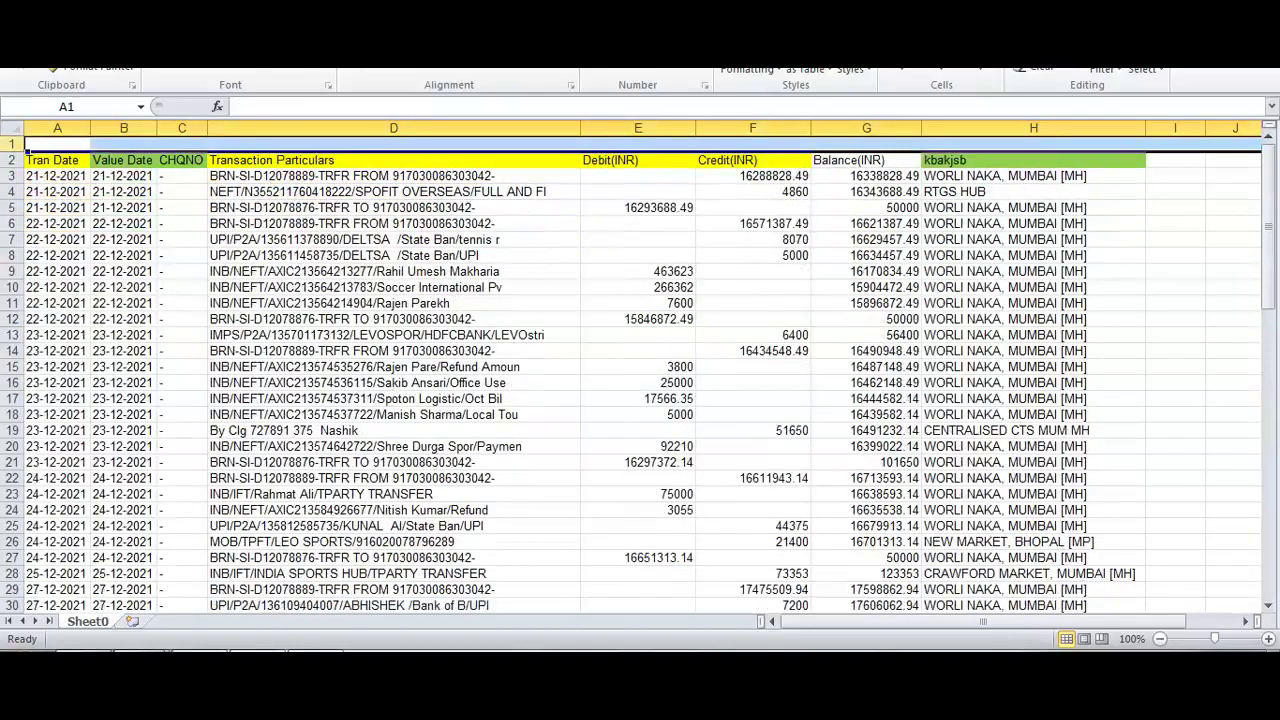
pyautogui.click(57, 160)
pyautogui.press('Down')
pyautogui.press('Down')
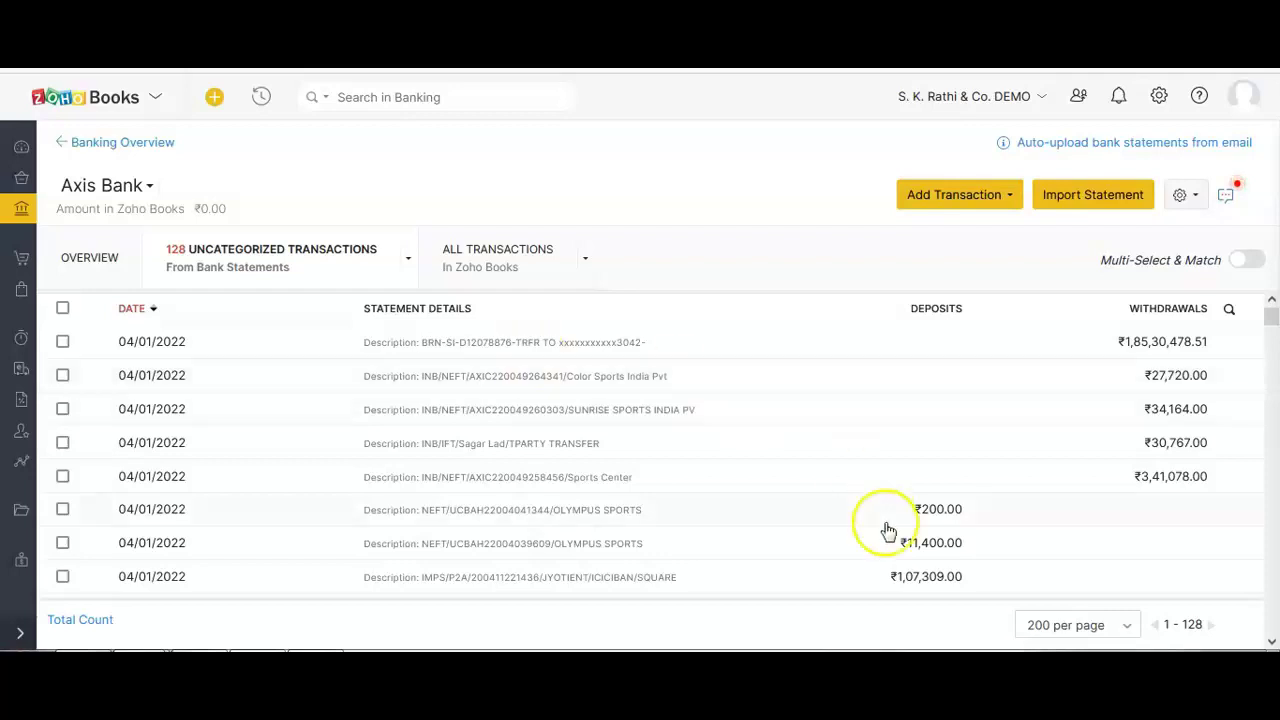
# Step: Check the uncategorized Axis Bank transactions in Zoho Books for duplicate entries, such as the Sports Center withdrawal of ₹3,41,078.00
pyautogui.scroll(-4, 1060, 488)
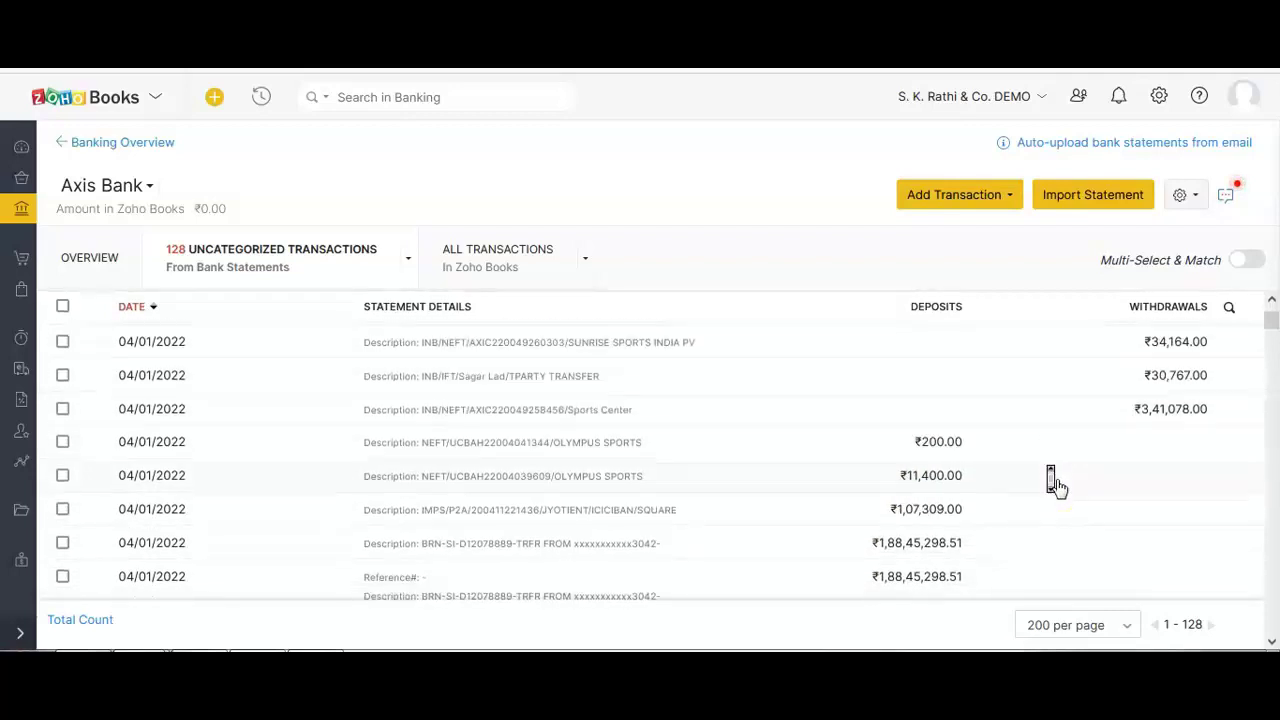
pyautogui.scroll(-3, 1056, 484)
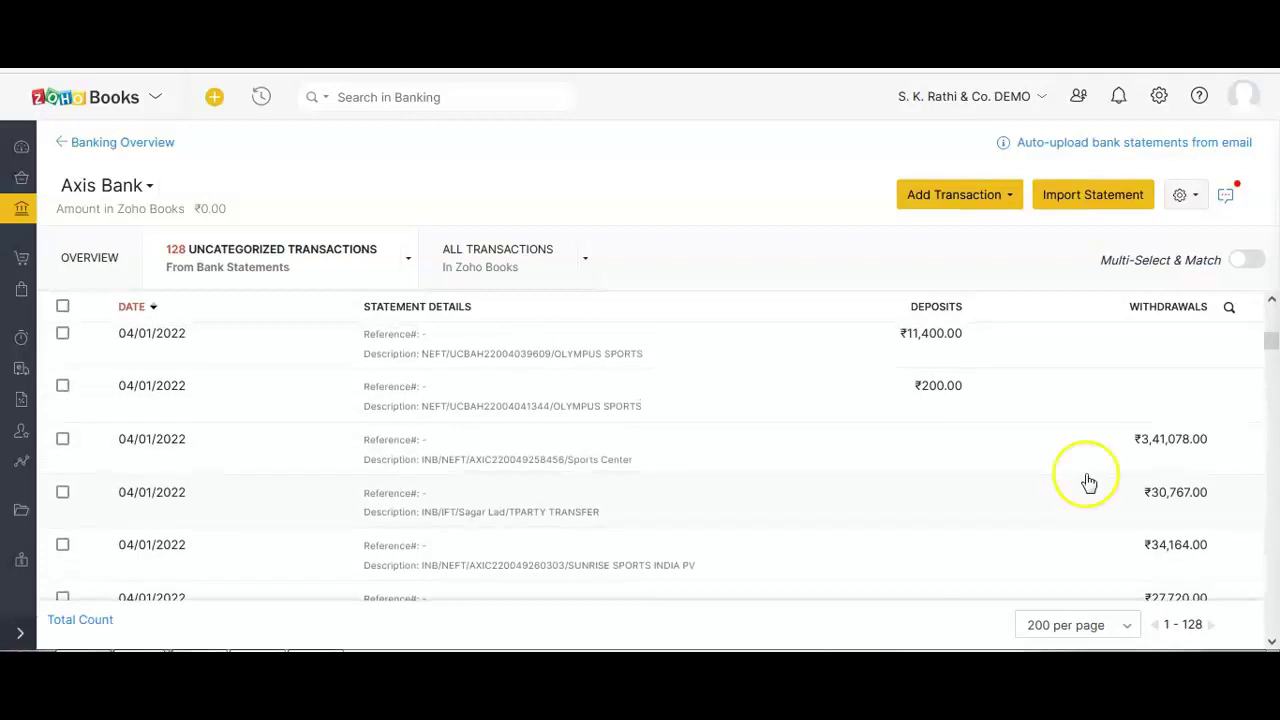
pyautogui.doubleClick(1176, 445)
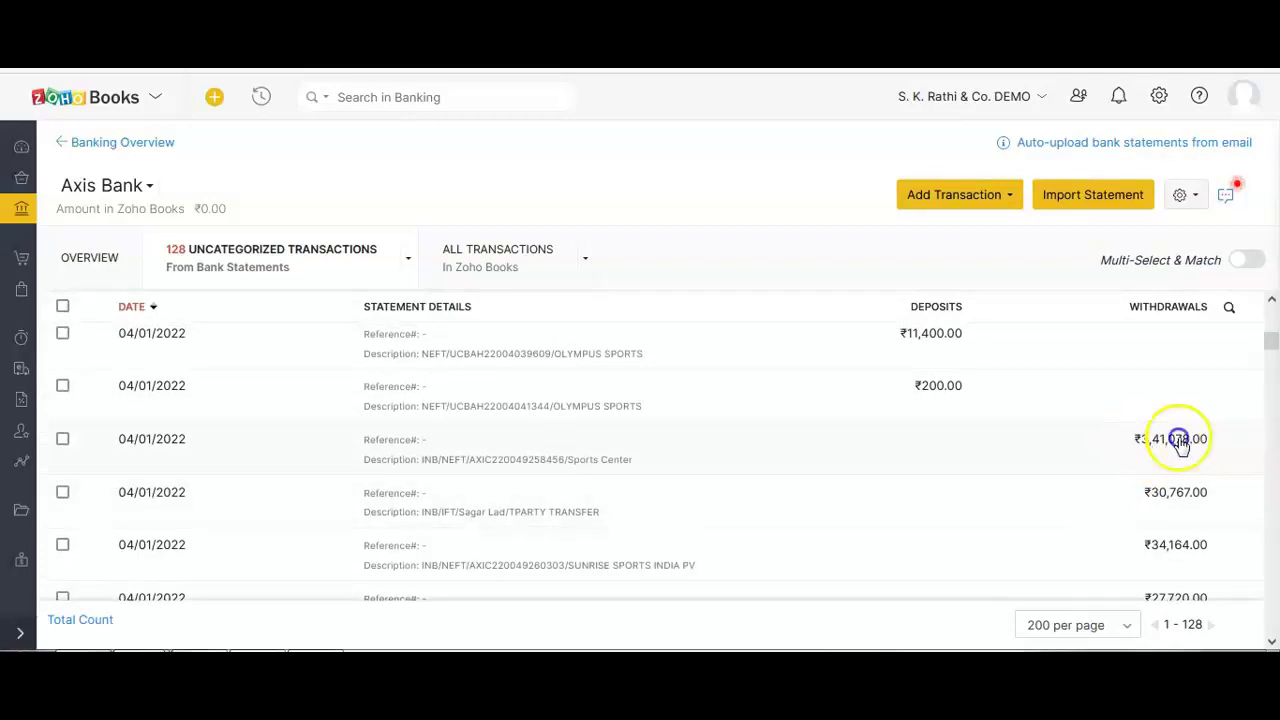
pyautogui.click(1207, 440)
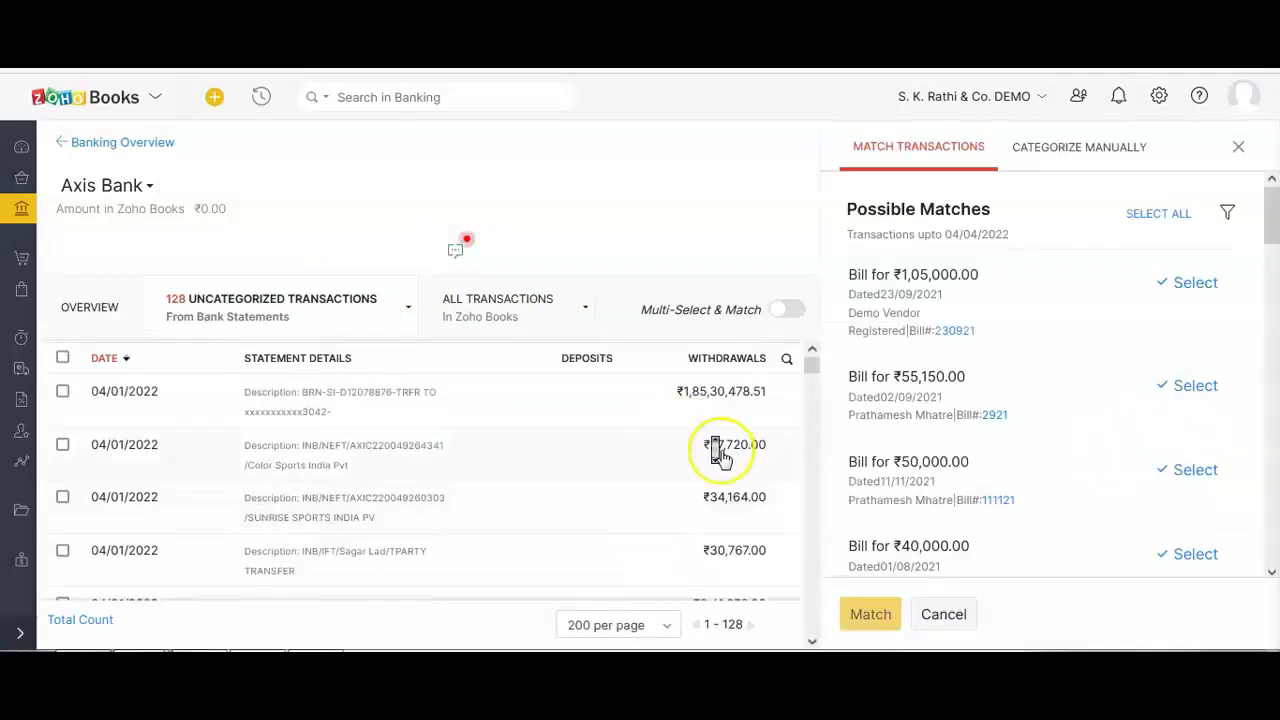
pyautogui.scroll(-3, 720, 452)
pyautogui.moveTo(694, 454); pyautogui.dragTo(760, 460)
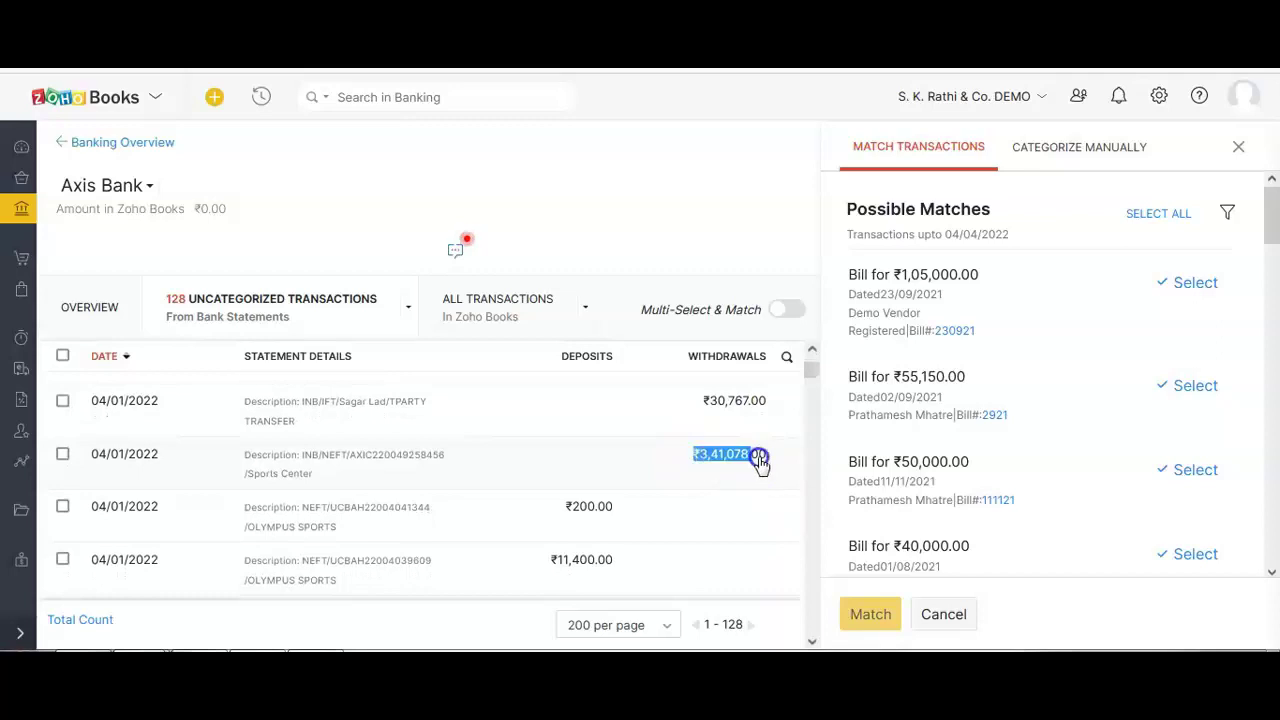
pyautogui.click(1238, 148)
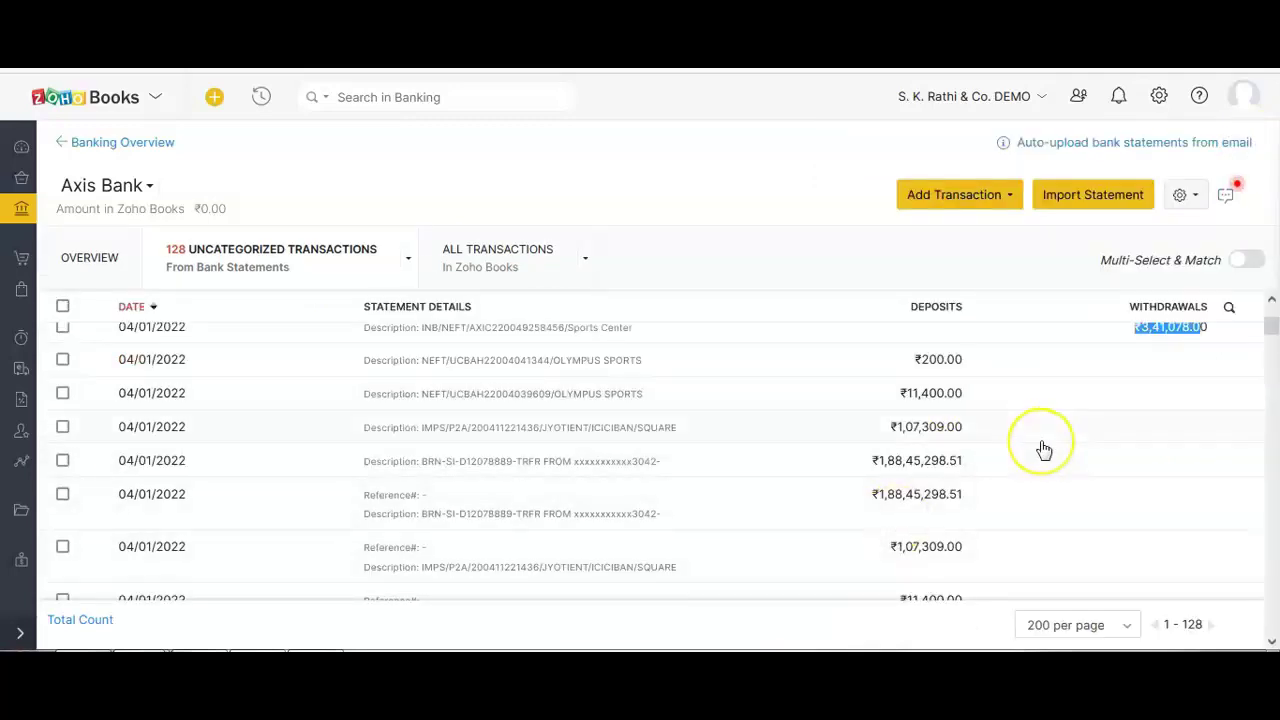
pyautogui.scroll(1, 1043, 450)
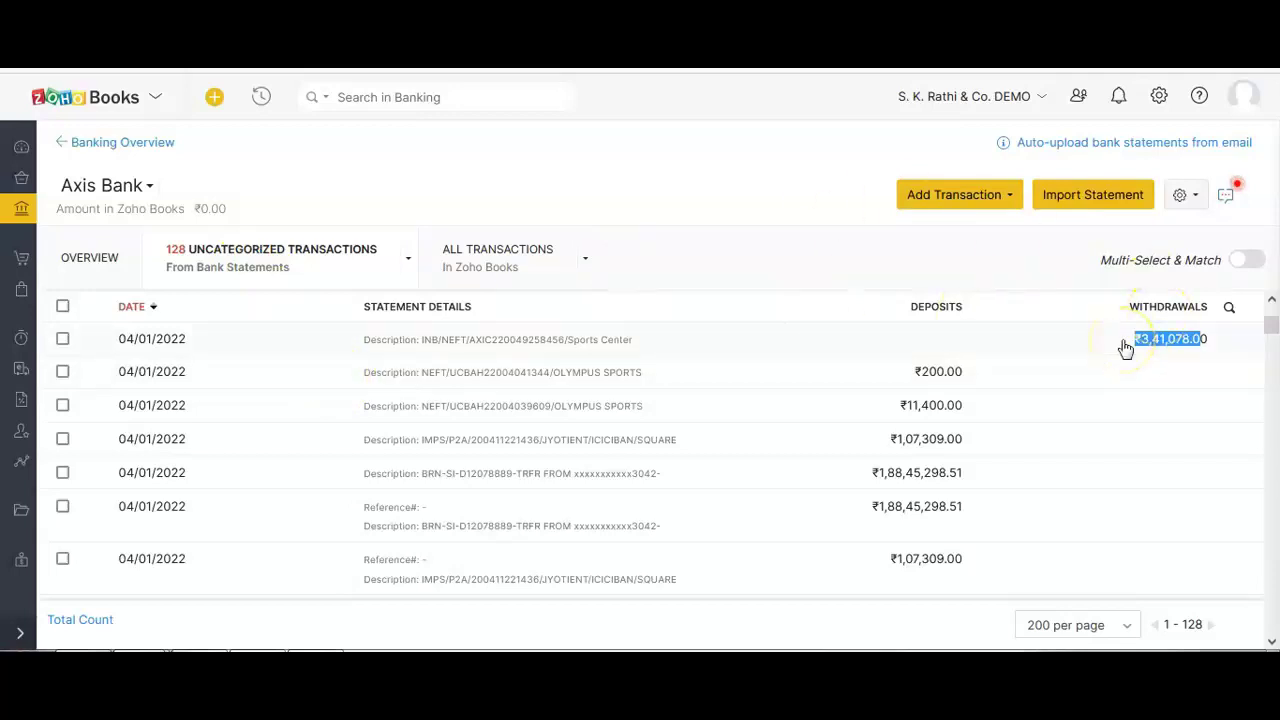
# Step: Review the statement lines of the last Axis Bank import and undo that import
pyautogui.click(1183, 196)
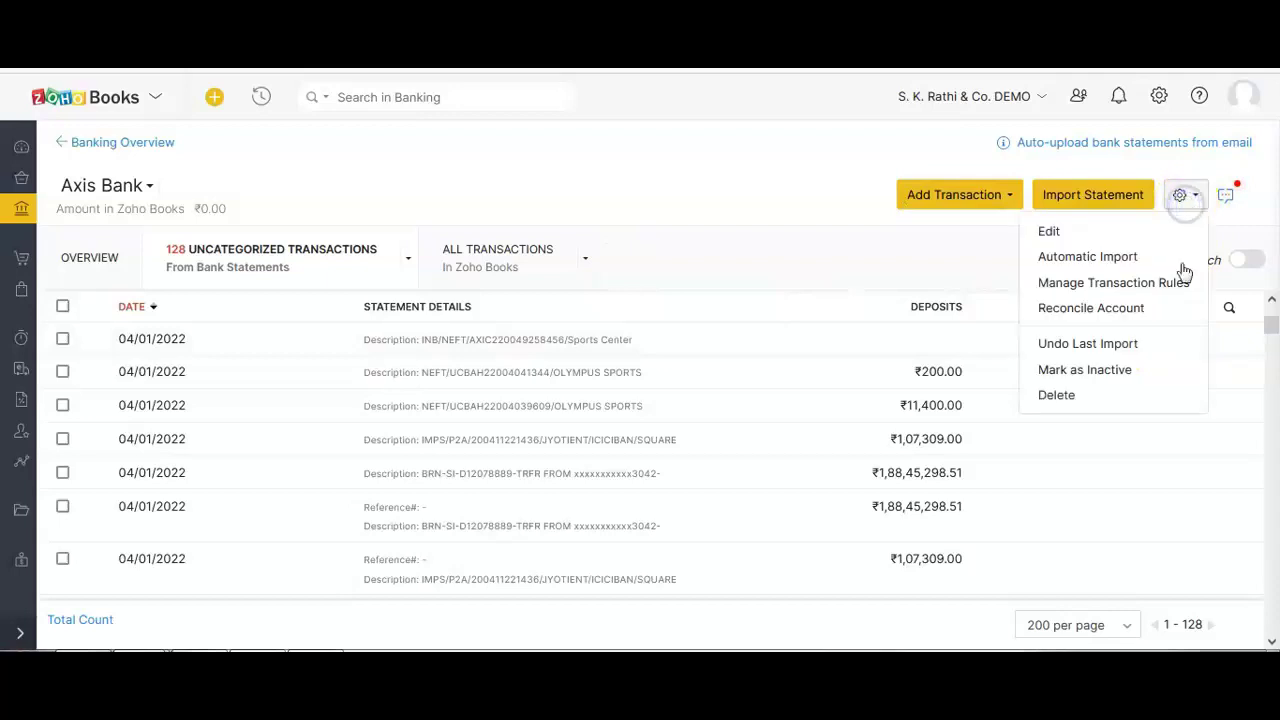
pyautogui.click(1078, 350)
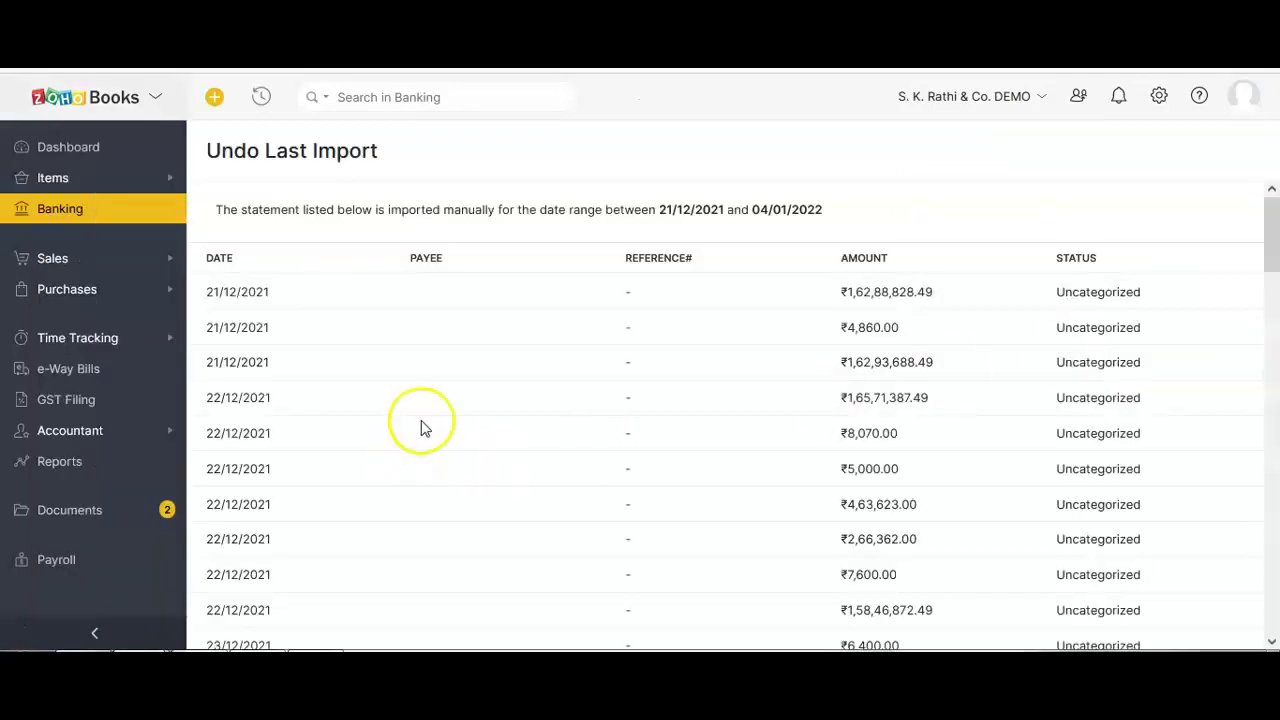
pyautogui.scroll(-7, 445, 458)
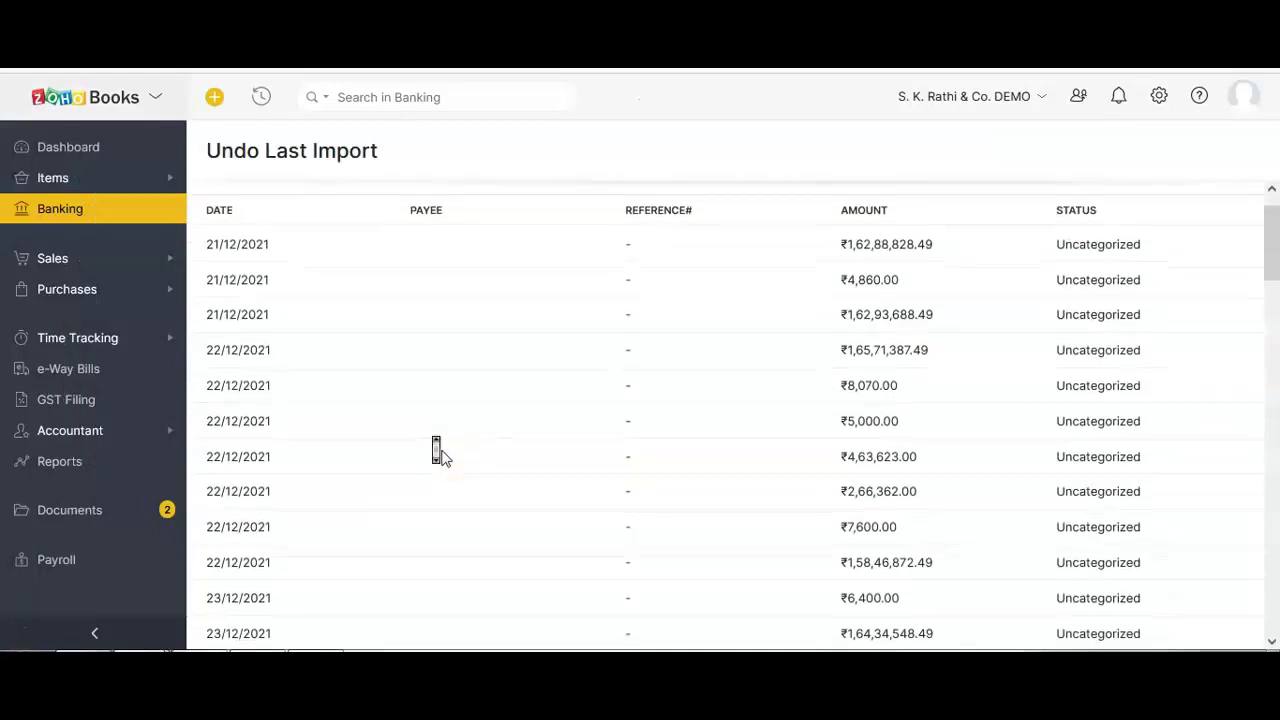
pyautogui.scroll(-5, 445, 458)
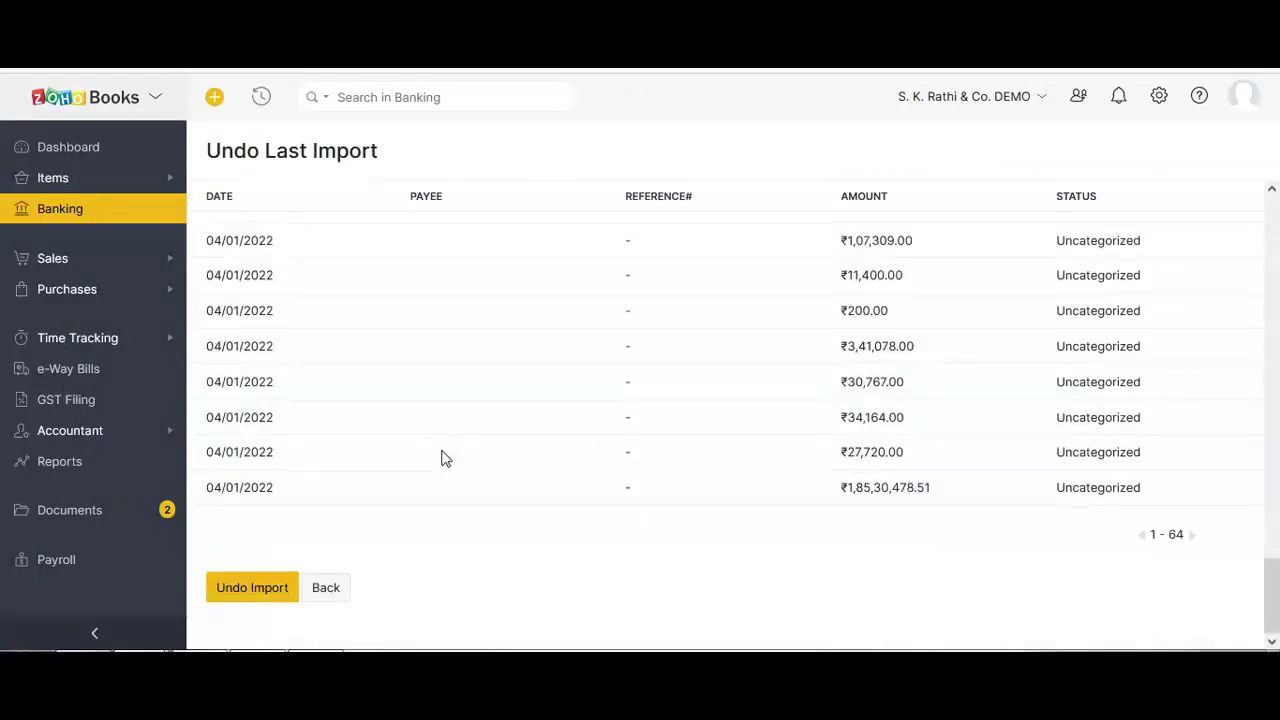
pyautogui.scroll(15, 437, 450)
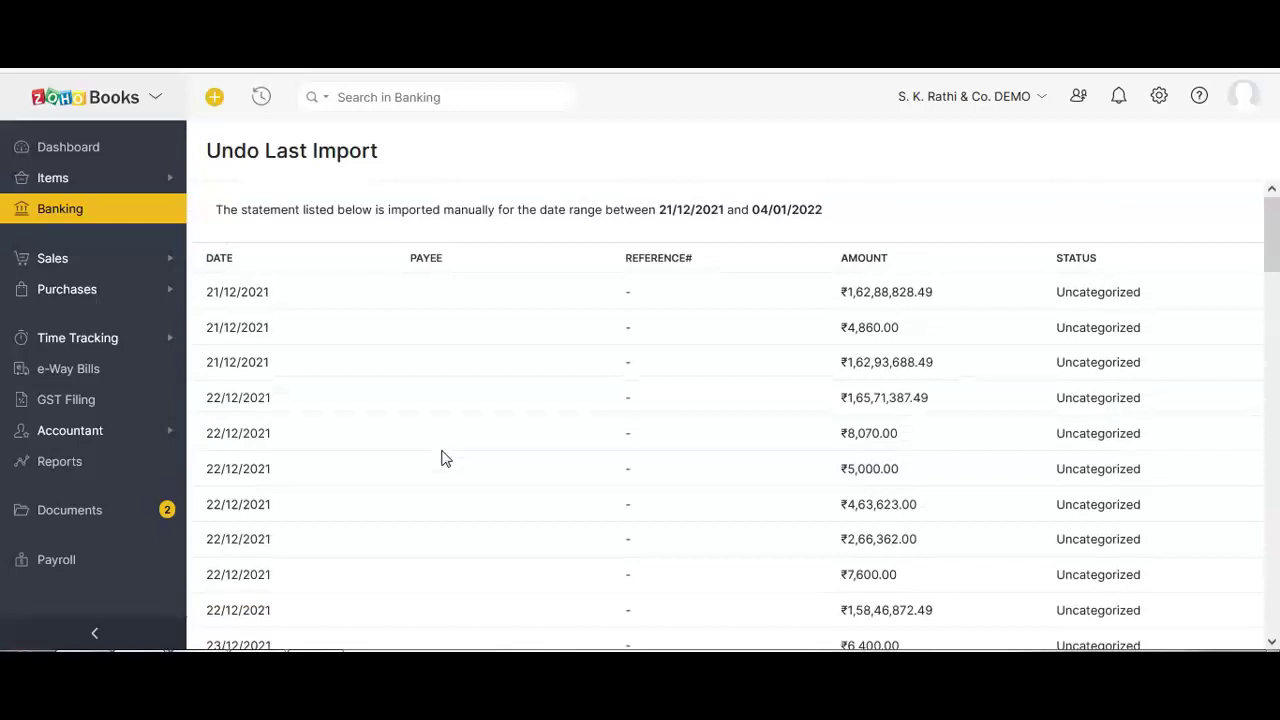
pyautogui.scroll(-15, 445, 458)
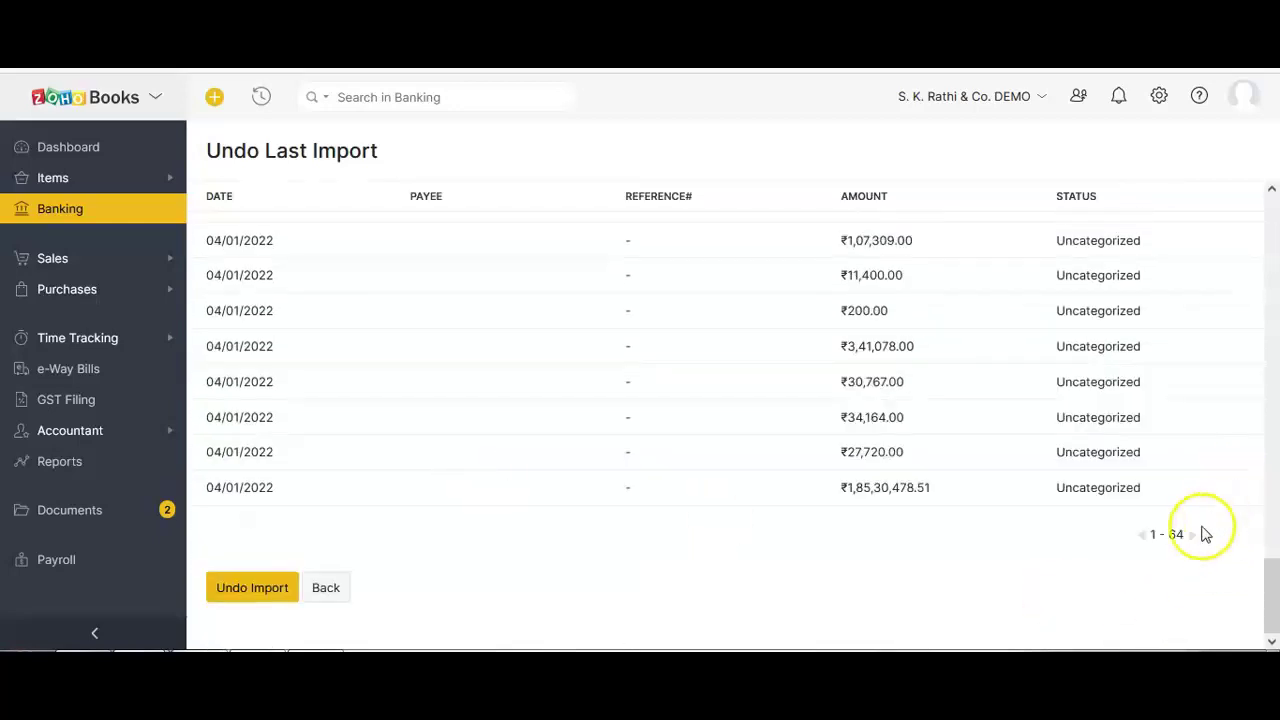
pyautogui.moveTo(1174, 531)
pyautogui.mouseDown()
pyautogui.moveTo(1137, 540)
pyautogui.moveTo(1194, 531)
pyautogui.mouseUp()
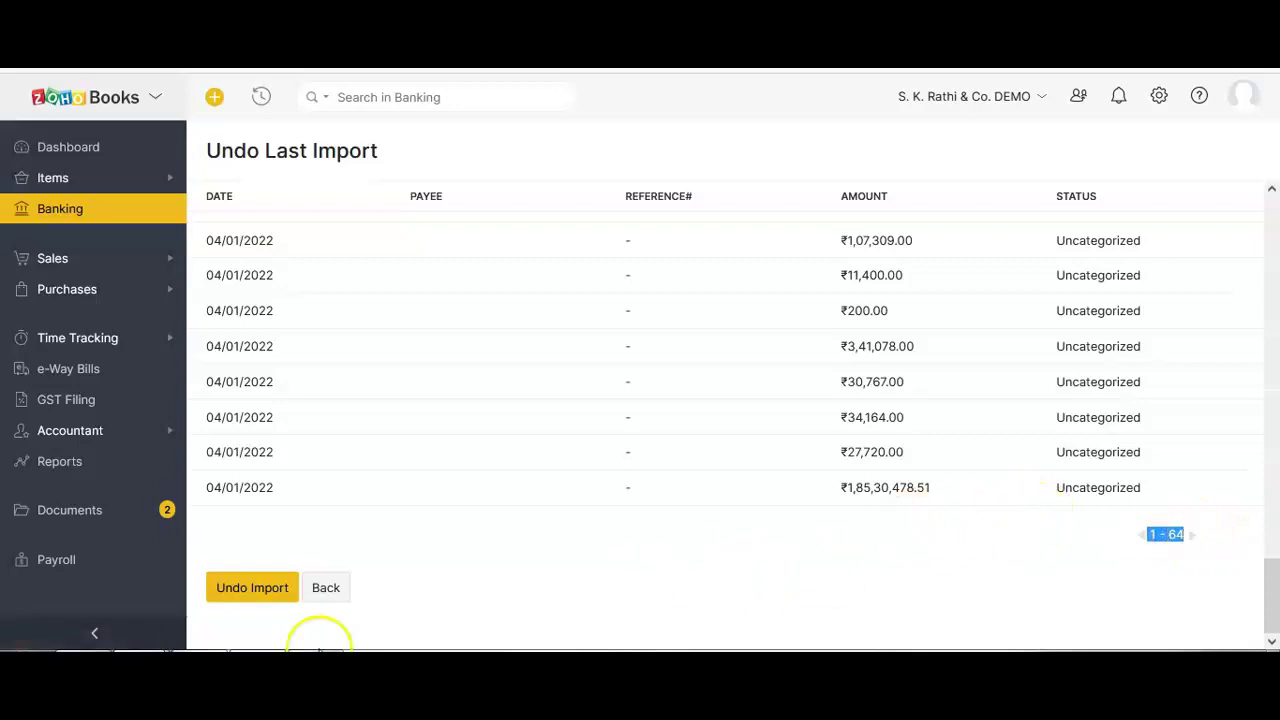
pyautogui.click(261, 592)
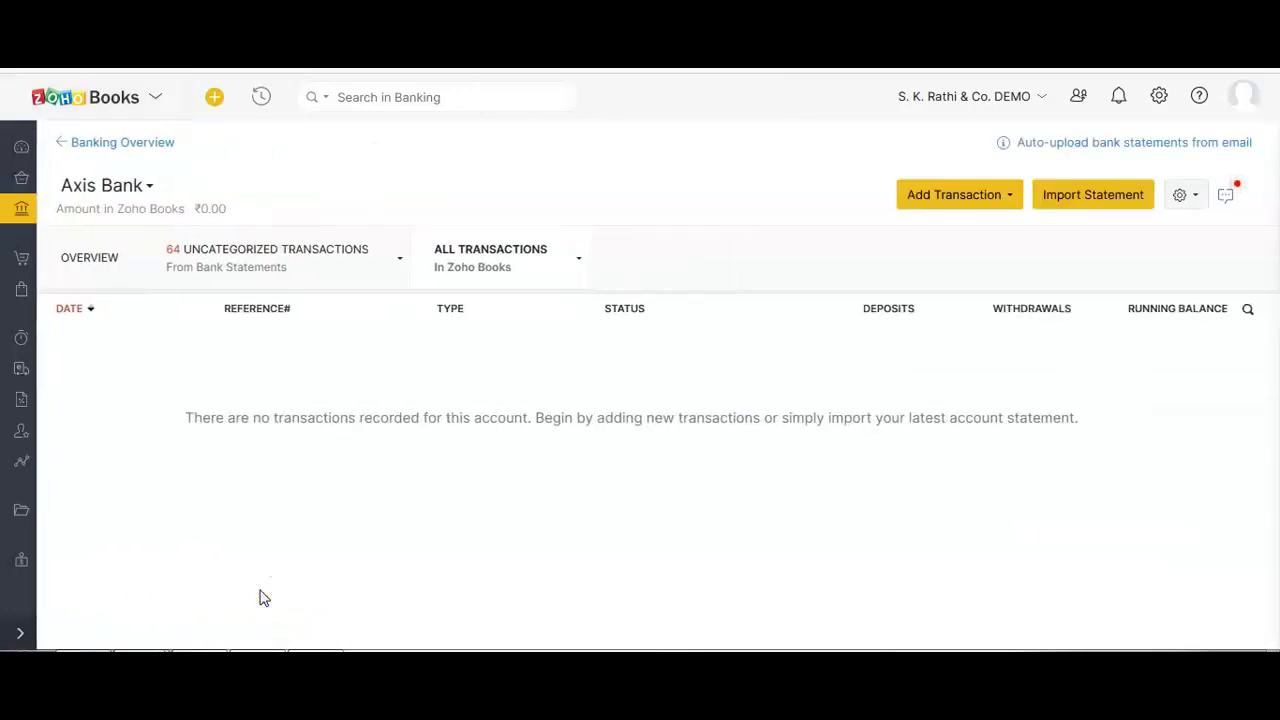
# Step: Exclude the 04/01/2022 withdrawals of ₹27,720.00, ₹34,164.00 and ₹30,767.00 from the uncategorized transactions with the reason "Duplicate"
pyautogui.click(262, 278)
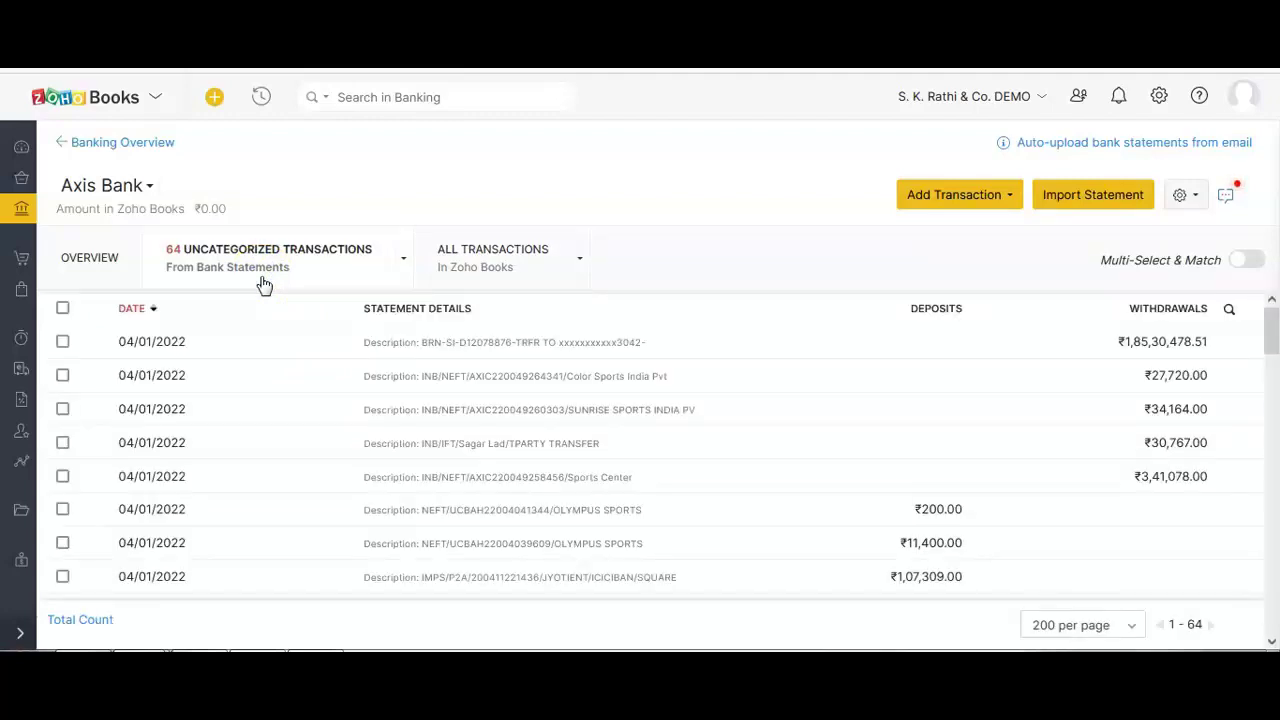
pyautogui.click(63, 375)
pyautogui.click(62, 409)
pyautogui.click(62, 442)
pyautogui.click(90, 254)
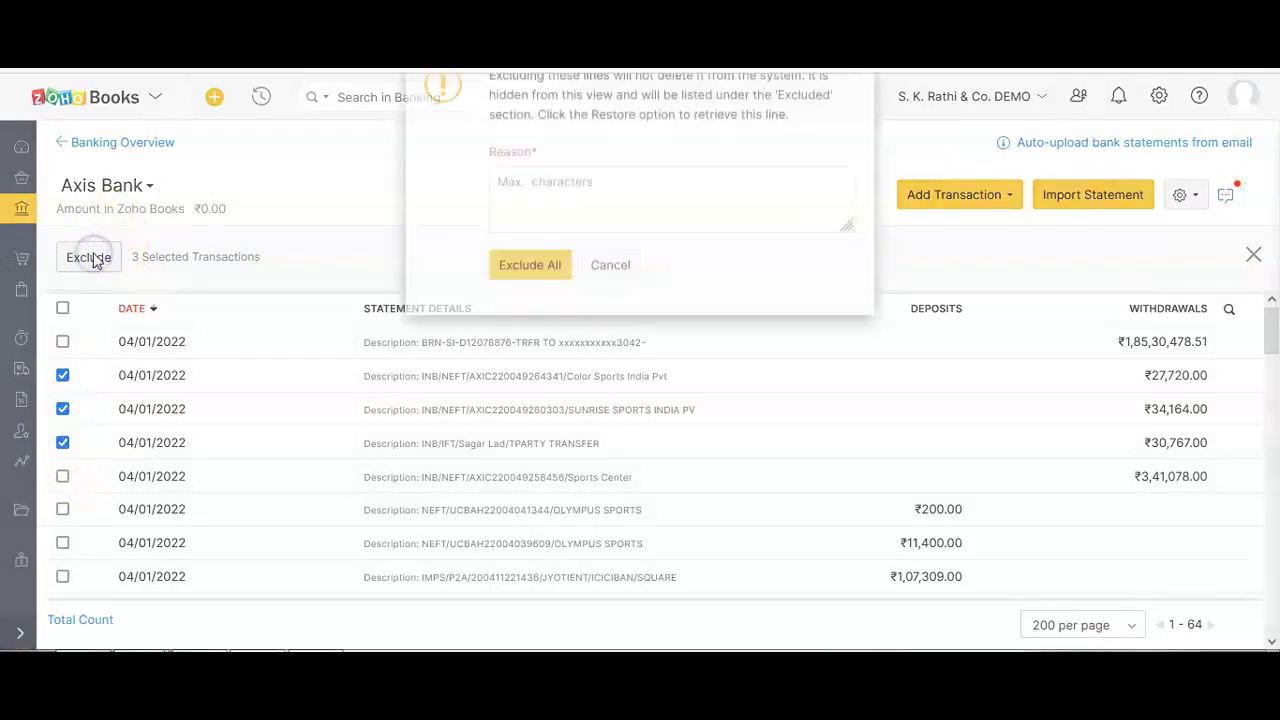
pyautogui.click(516, 220)
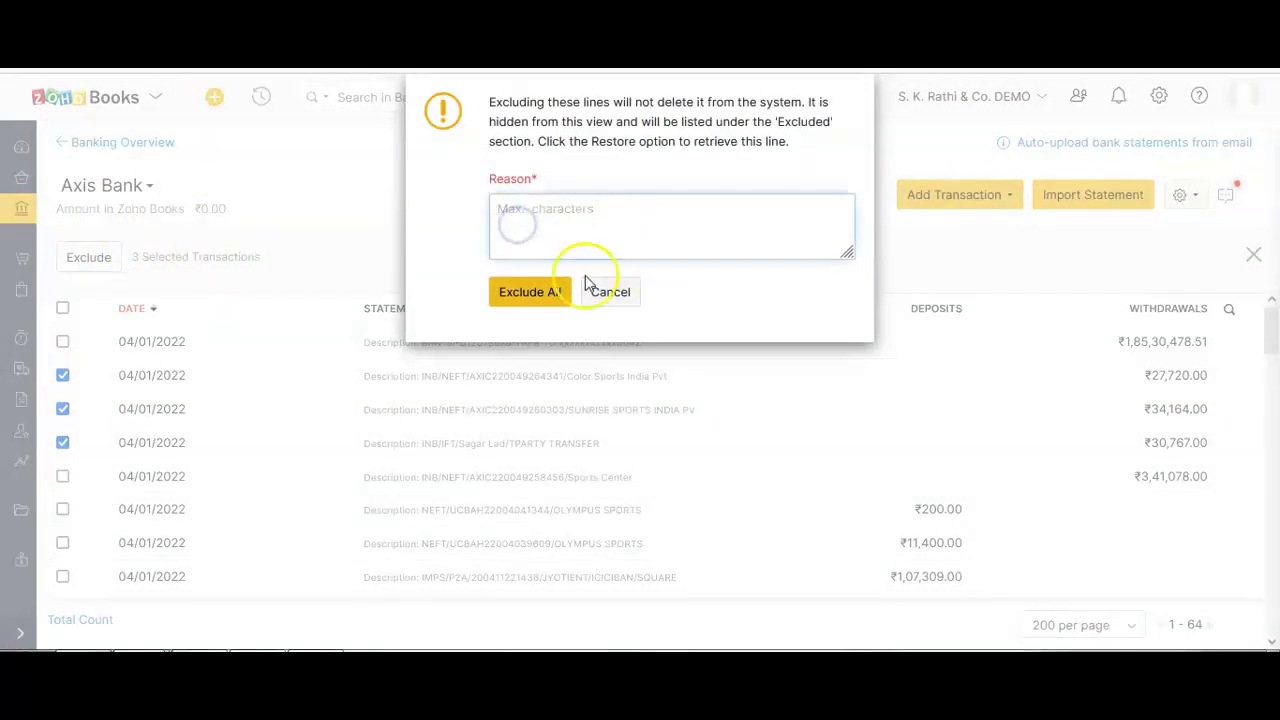
pyautogui.write('Duplicate')
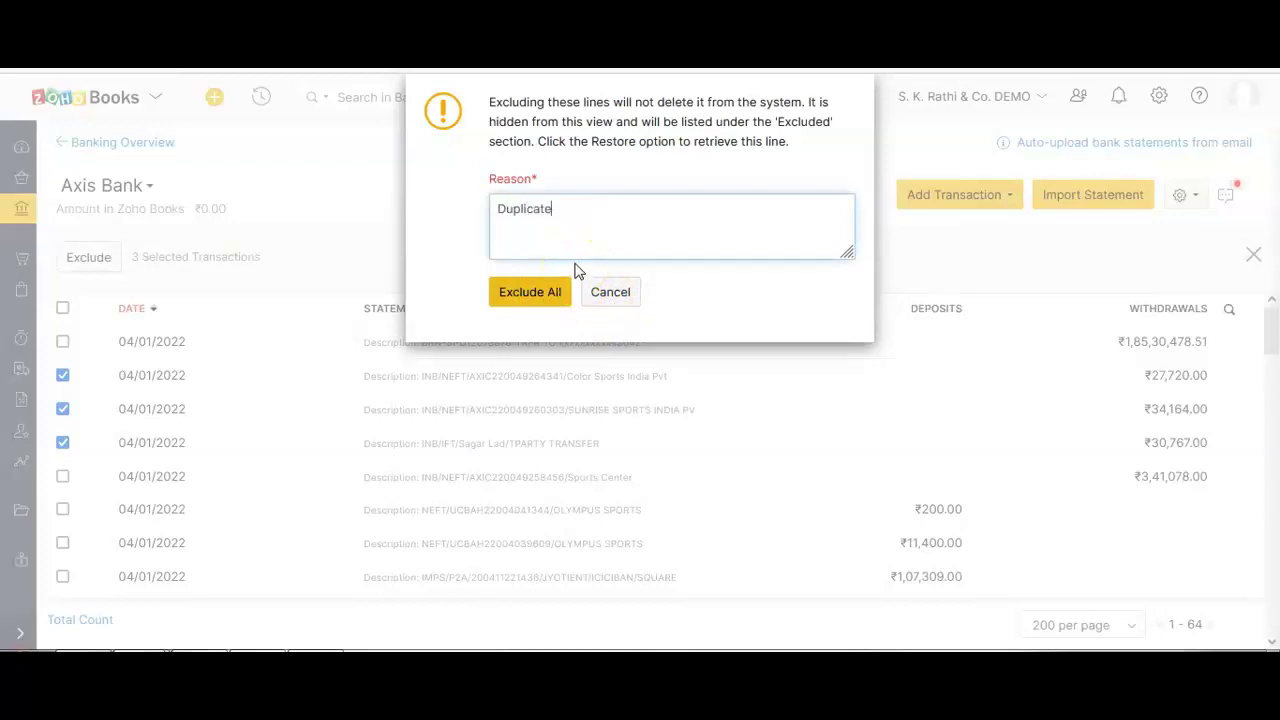
pyautogui.click(543, 291)
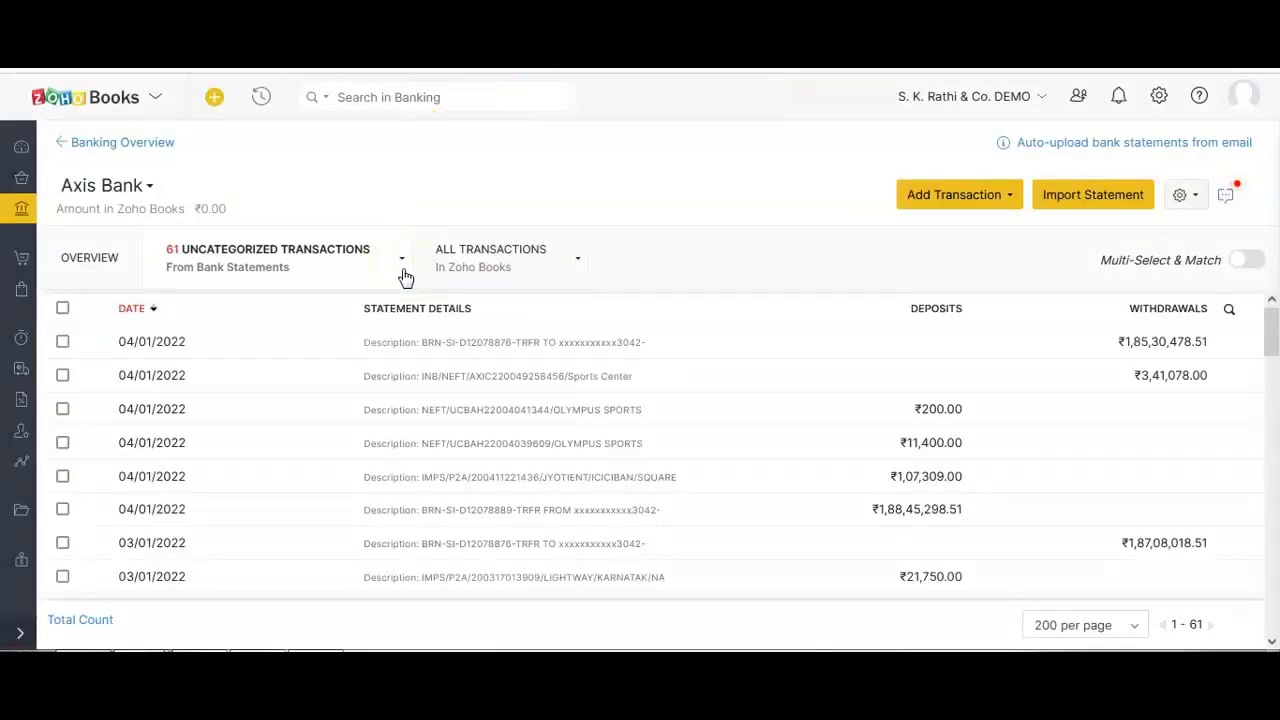
# Step: Display the manually excluded transactions of the Axis Bank account
pyautogui.click(402, 268)
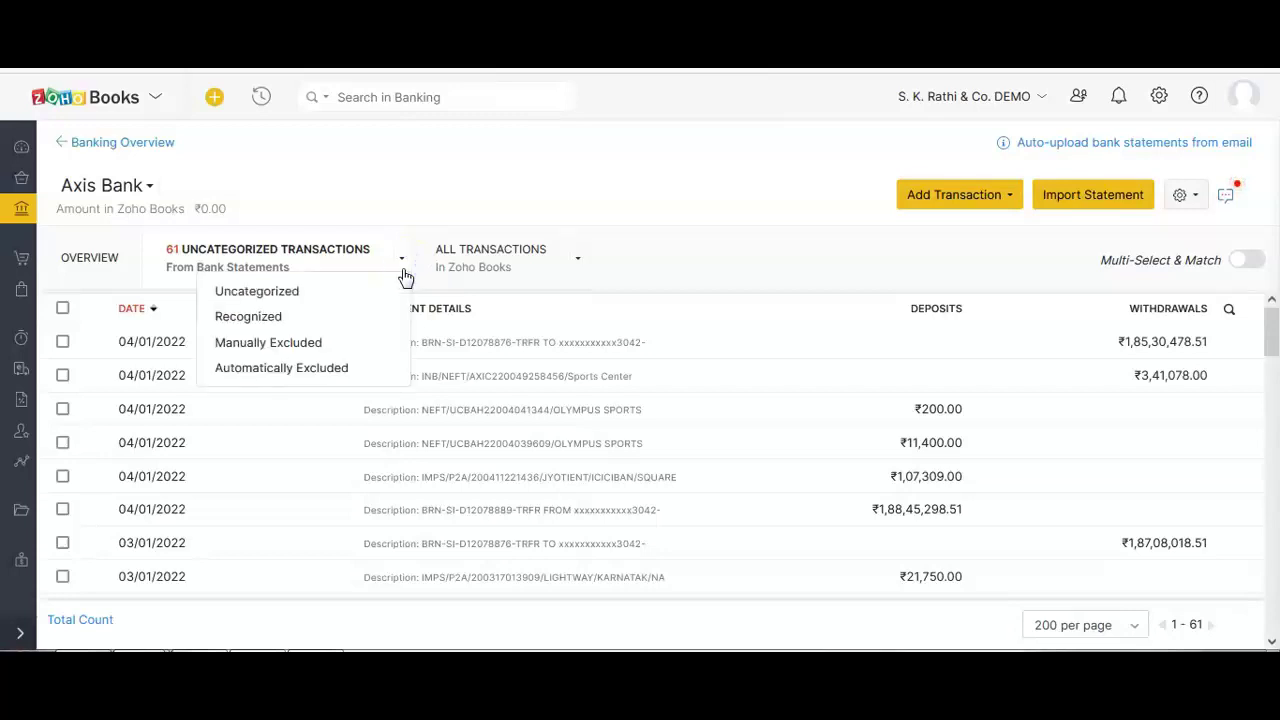
pyautogui.click(388, 293)
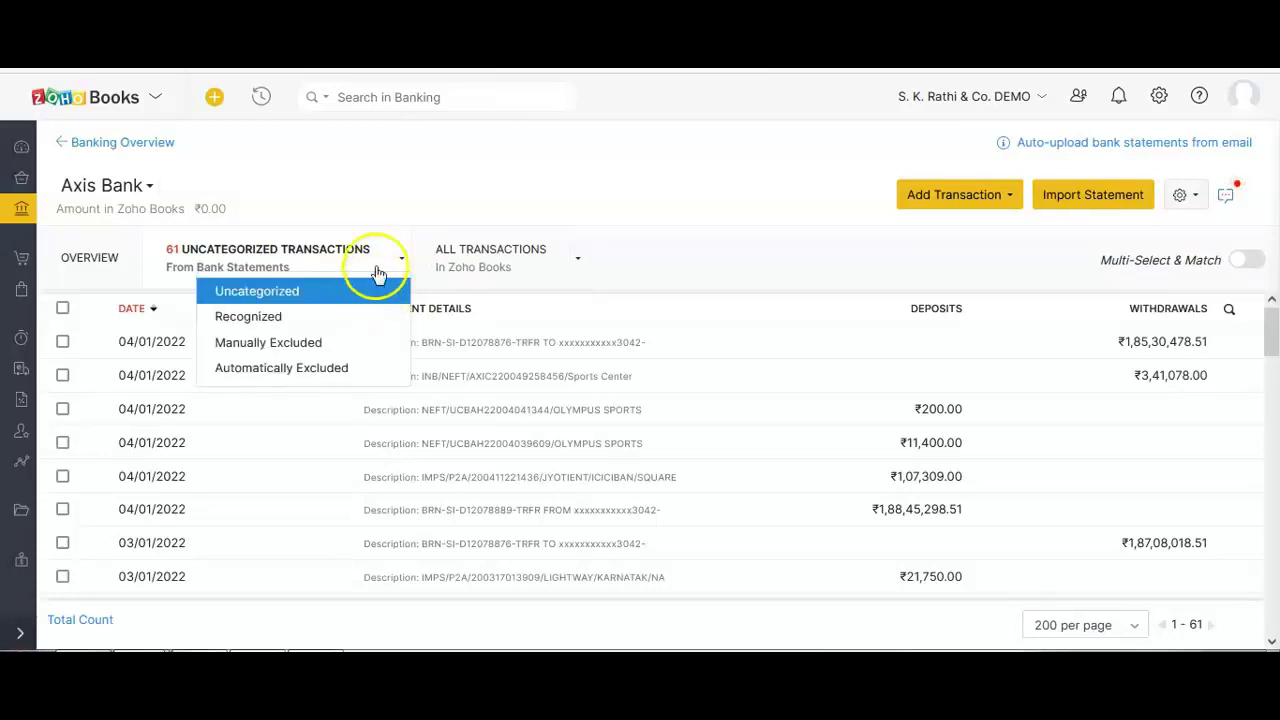
pyautogui.click(398, 261)
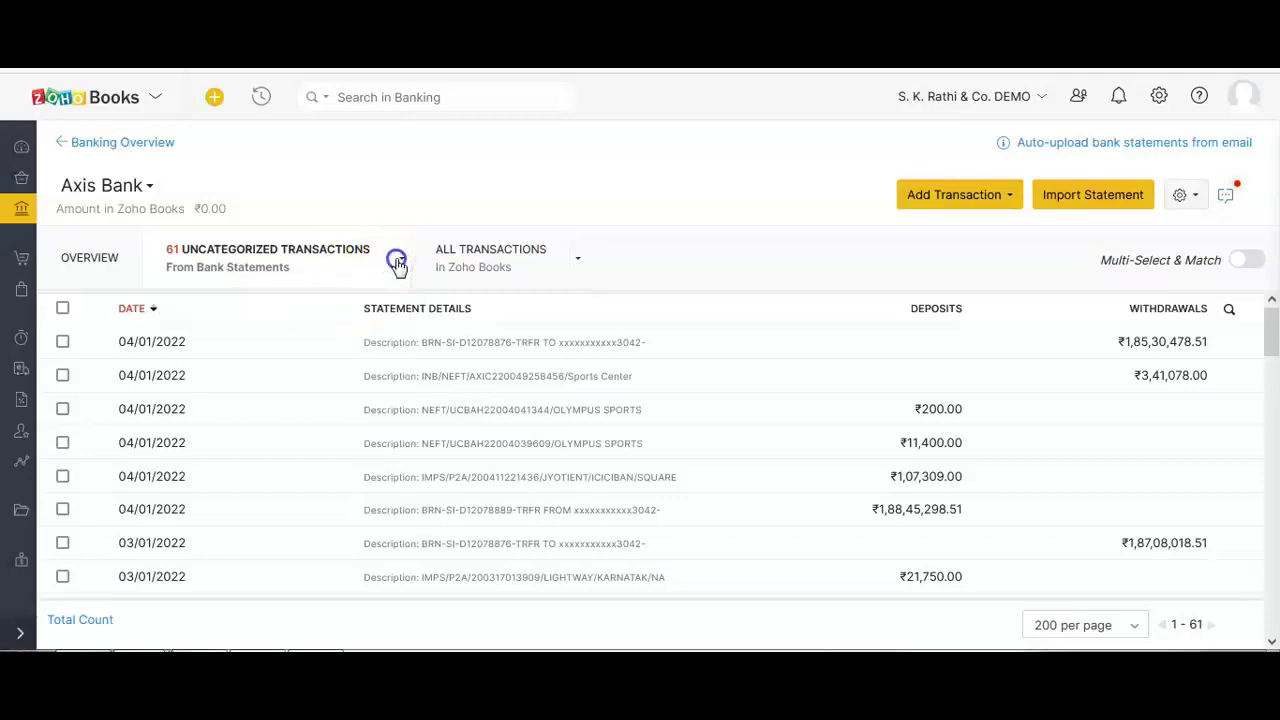
pyautogui.click(400, 263)
pyautogui.click(277, 372)
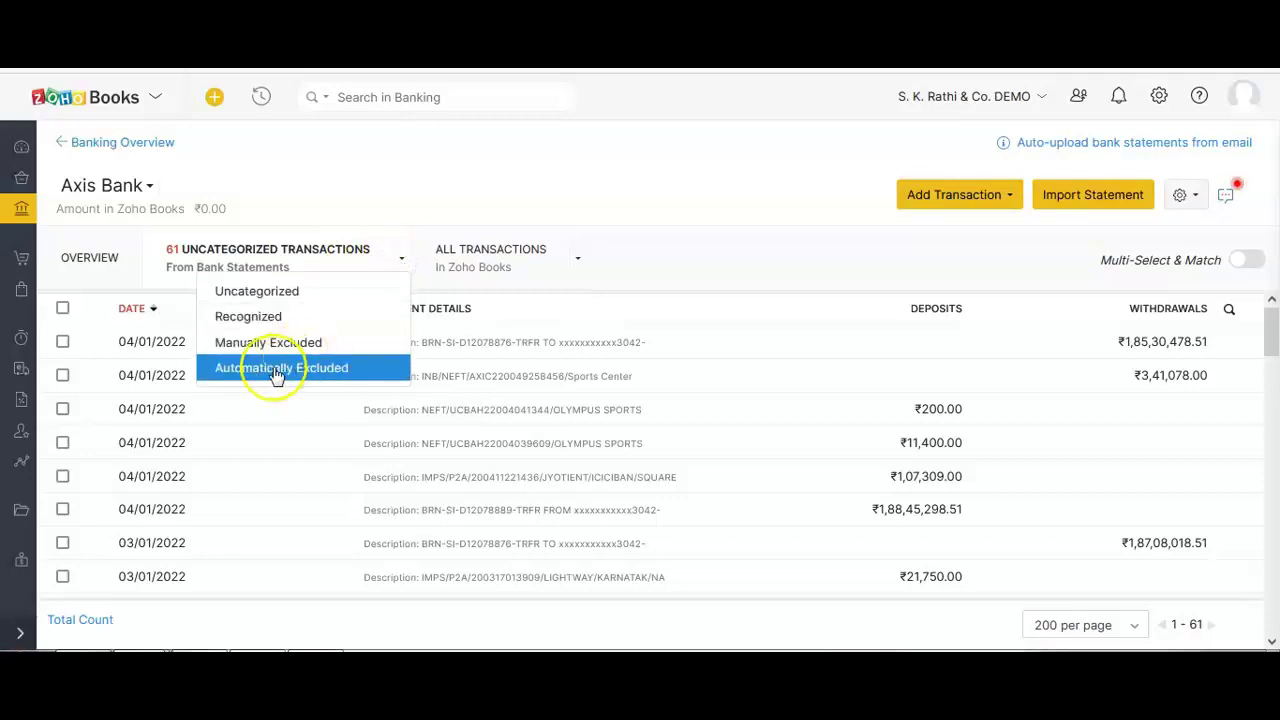
pyautogui.click(268, 345)
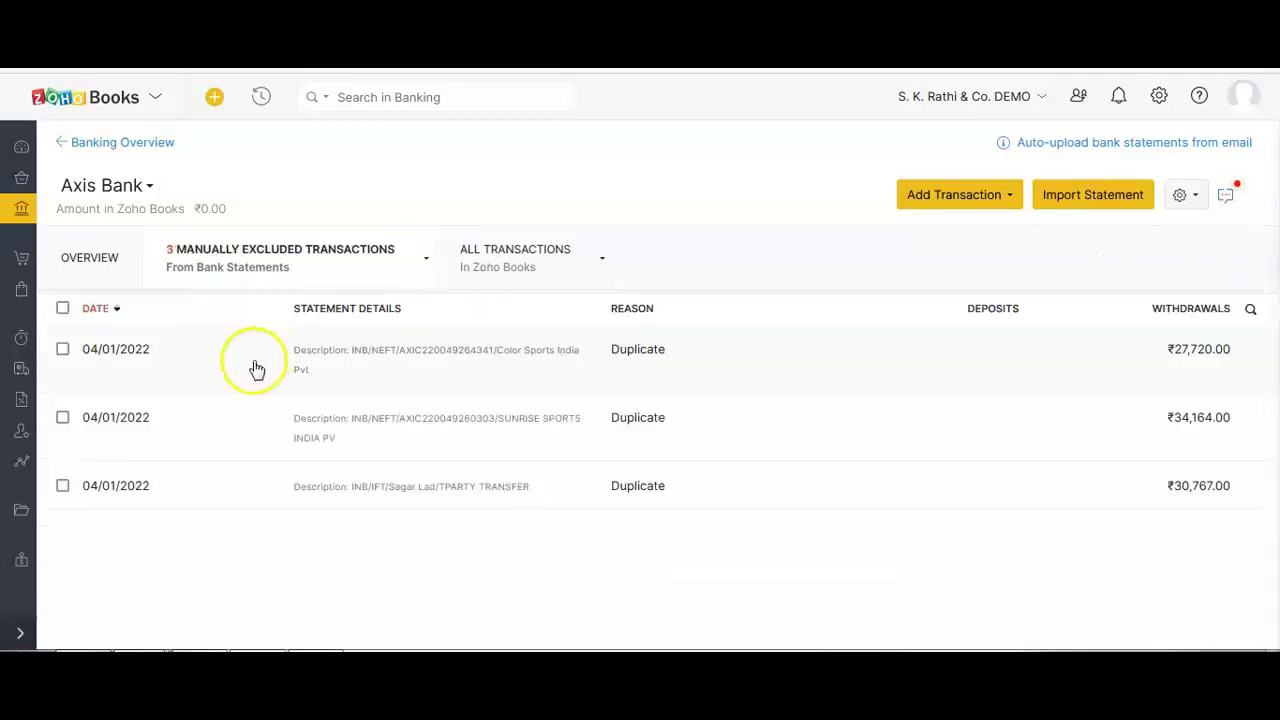
# Step: Restore all three manually excluded transactions and return to the uncategorized transactions list
pyautogui.click(62, 485)
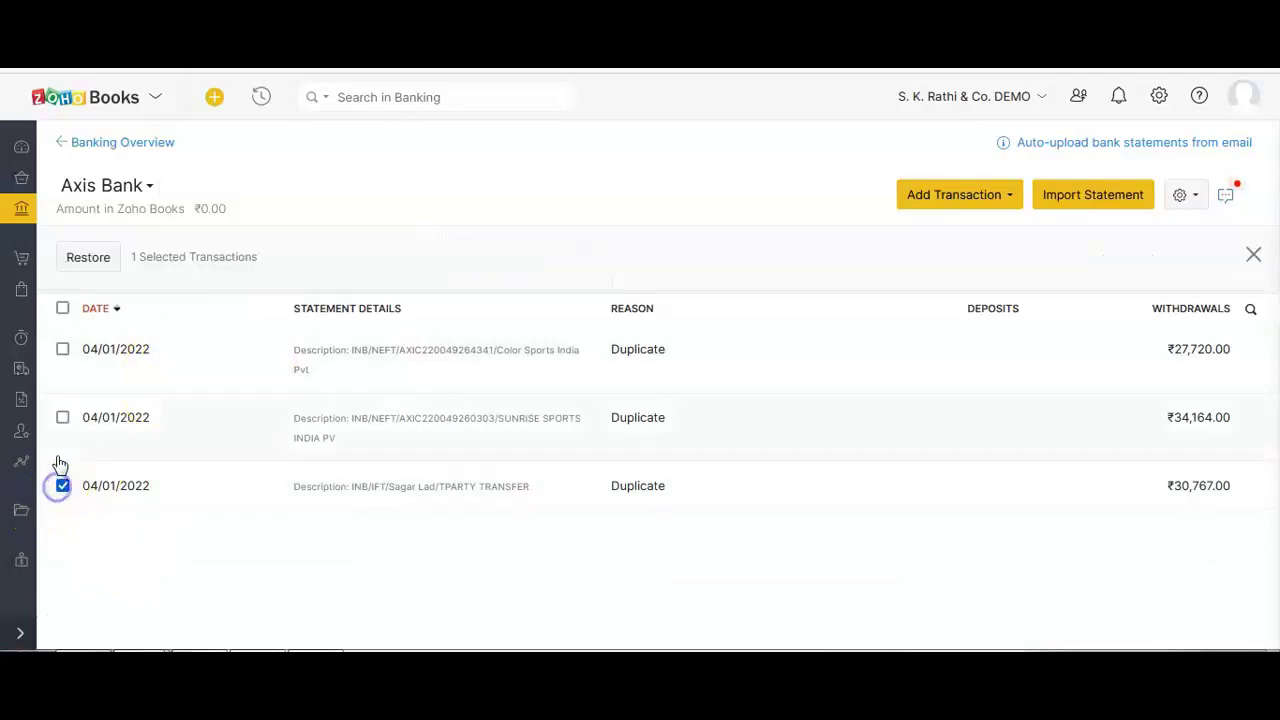
pyautogui.click(62, 417)
pyautogui.click(62, 349)
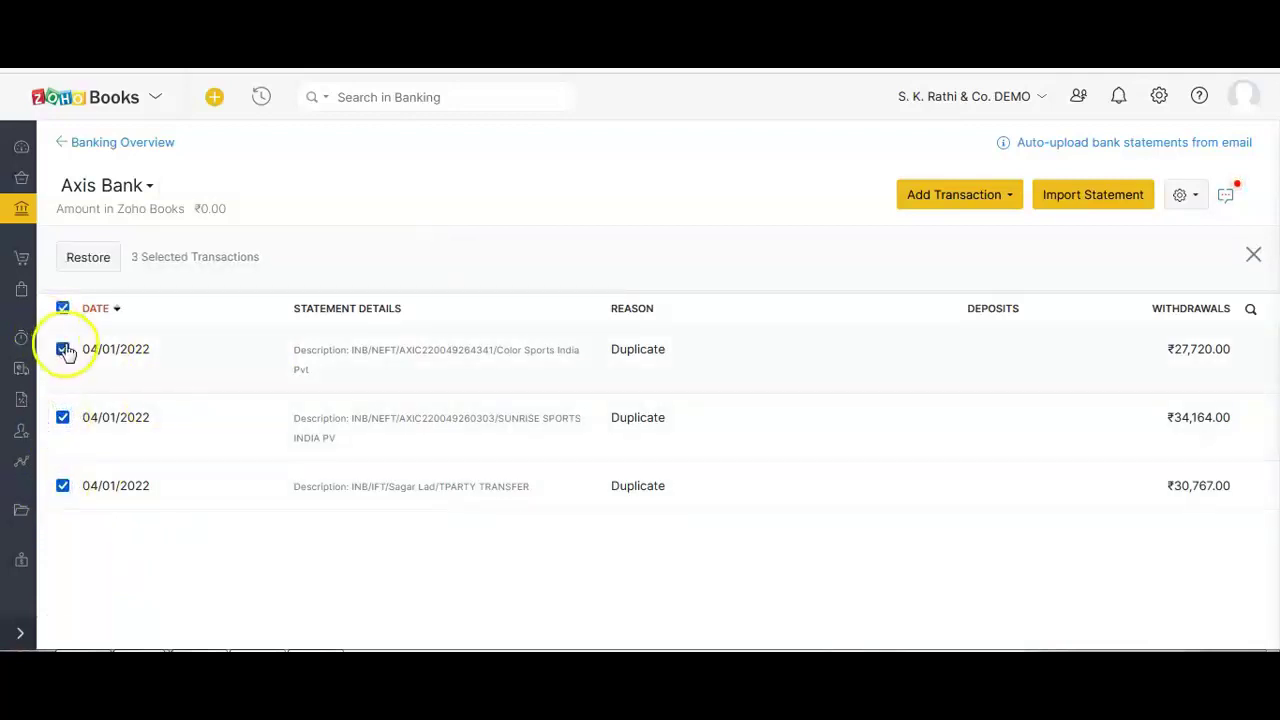
pyautogui.click(89, 258)
pyautogui.click(537, 143)
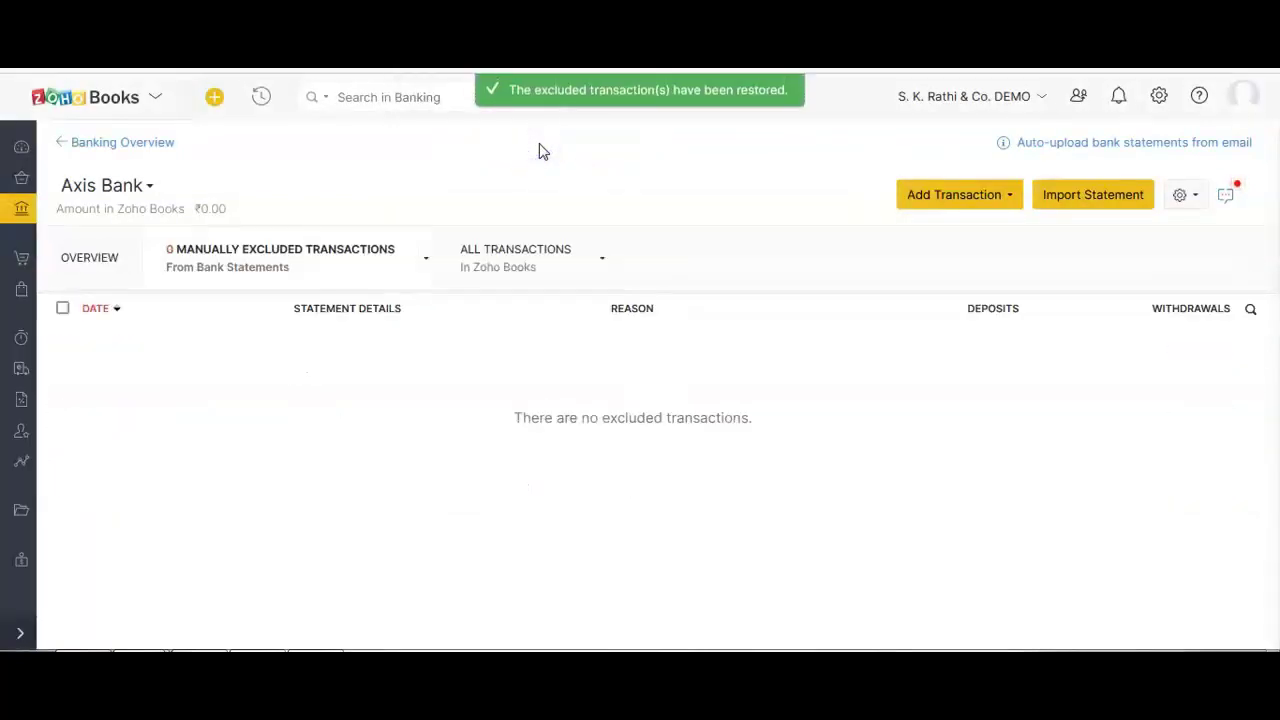
pyautogui.click(424, 265)
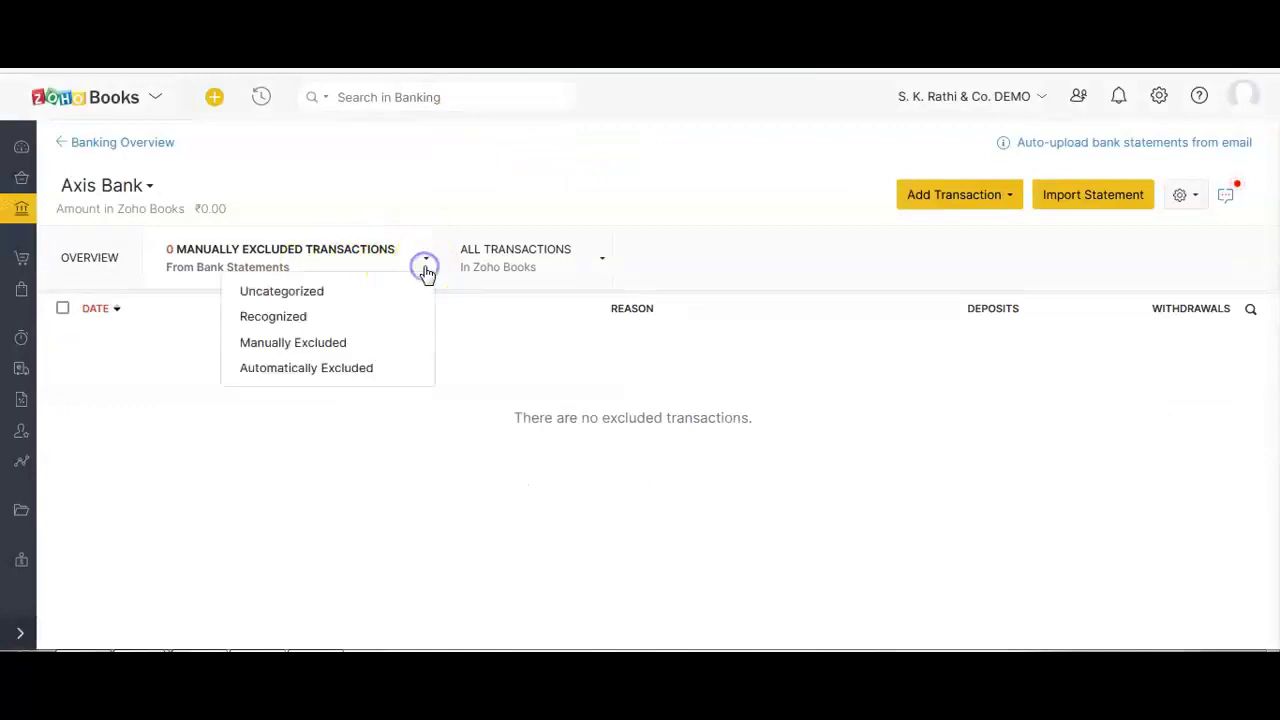
pyautogui.click(357, 291)
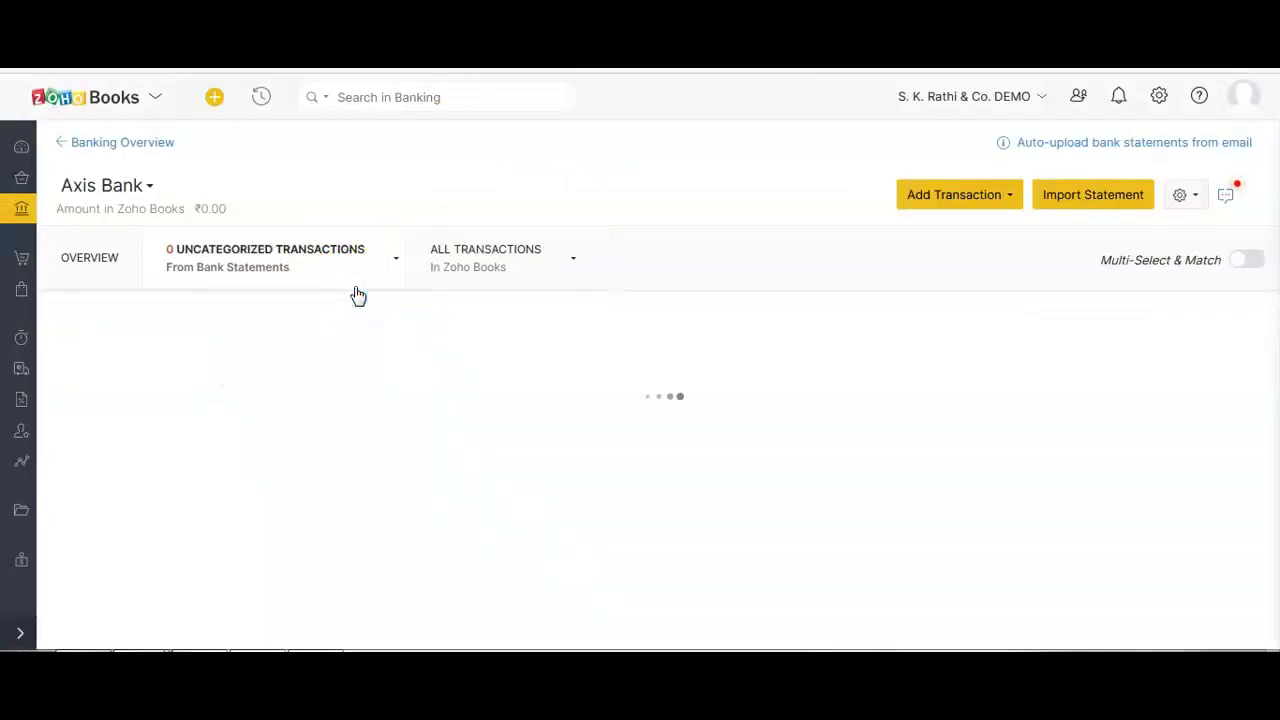